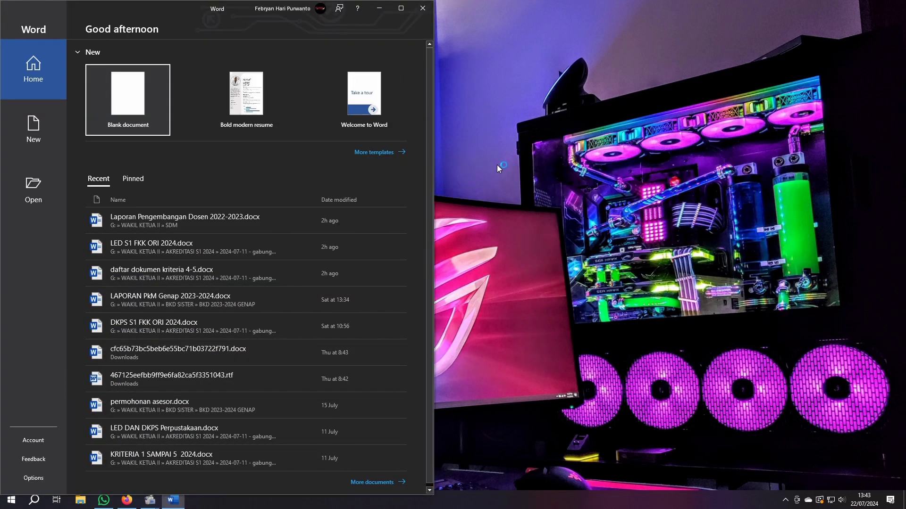
# - Create a blank document and enter the line DAFTAR ISI
pyautogui.click(132, 97)
pyautogui.click(401, 8)
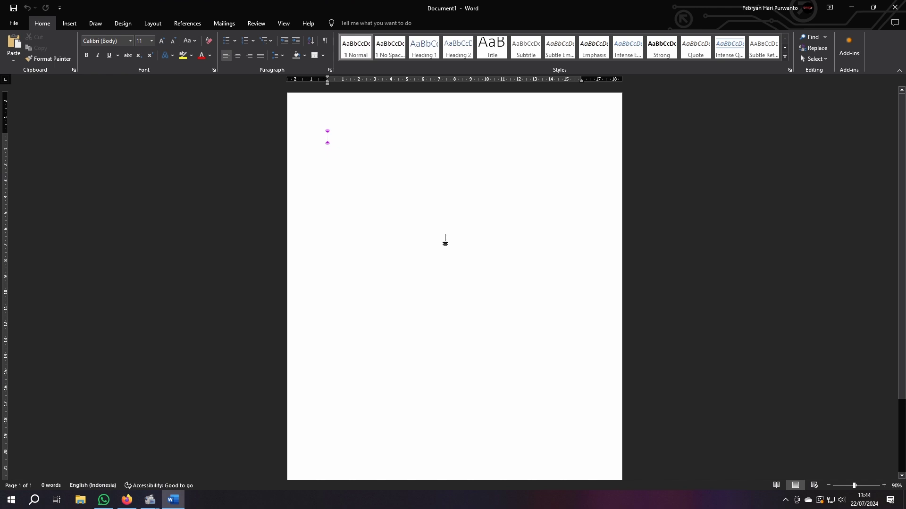
pyautogui.scroll(1, 444, 239)
pyautogui.scroll(1, 448, 238)
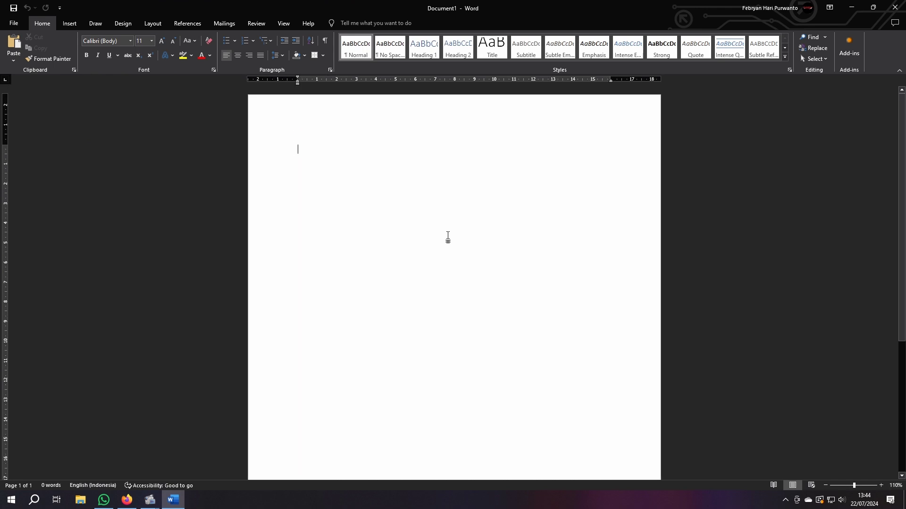
pyautogui.write('DAFTAR ')
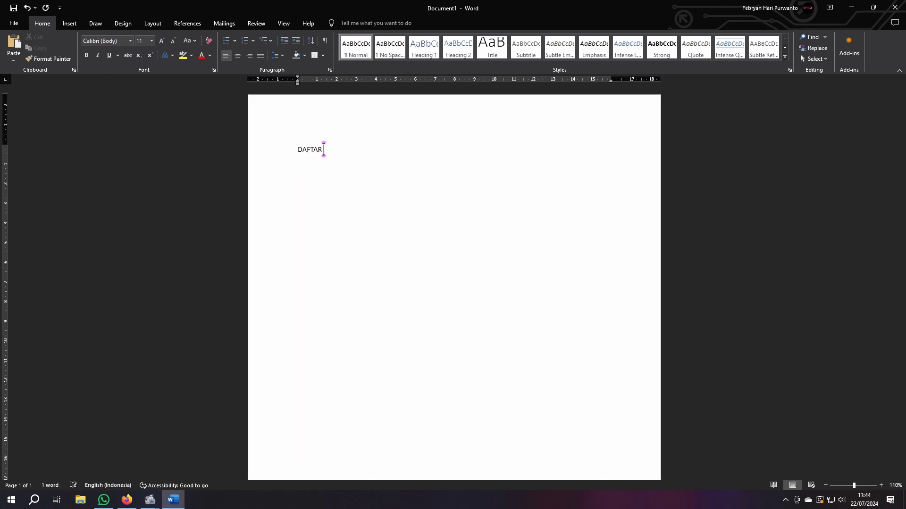
pyautogui.write('ISI')
pyautogui.scroll(5, 413, 209)
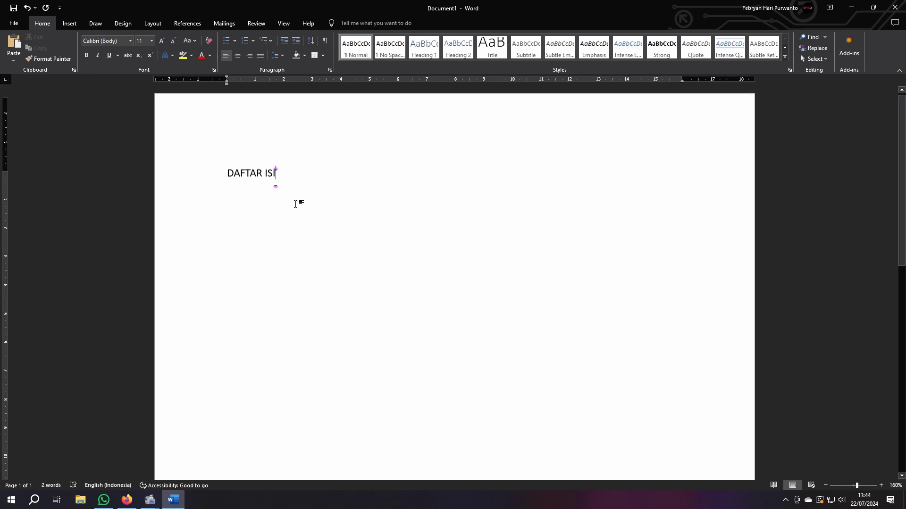
# - Insert the lines LEMBAR PENGESAHAN, ABSTRAK and KATA PENGANTAR above DAFTAR ISI
pyautogui.press('Home')
pyautogui.press('Return')
pyautogui.press('Up')
pyautogui.write('LEMBAR PENGESAHAN')
pyautogui.press('Return')
pyautogui.write('ABSTRAK')
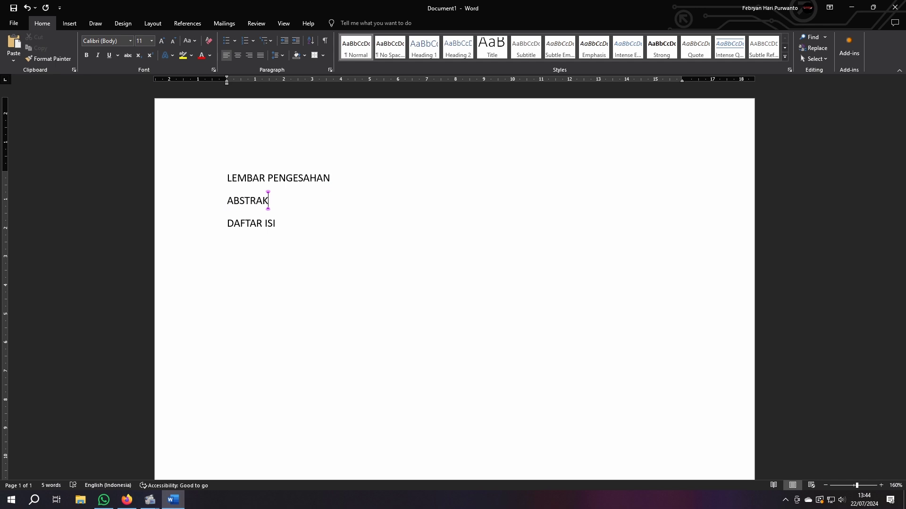
pyautogui.press('Return')
pyautogui.write('KATA PENGANTAR')
# - Add the lines DAFTAR TABEL and DAFTAR GAMBAR below DAFTAR ISI
pyautogui.press('Down')
pyautogui.press('End')
pyautogui.press('Return')
pyautogui.write('DAFTAR TABEL')
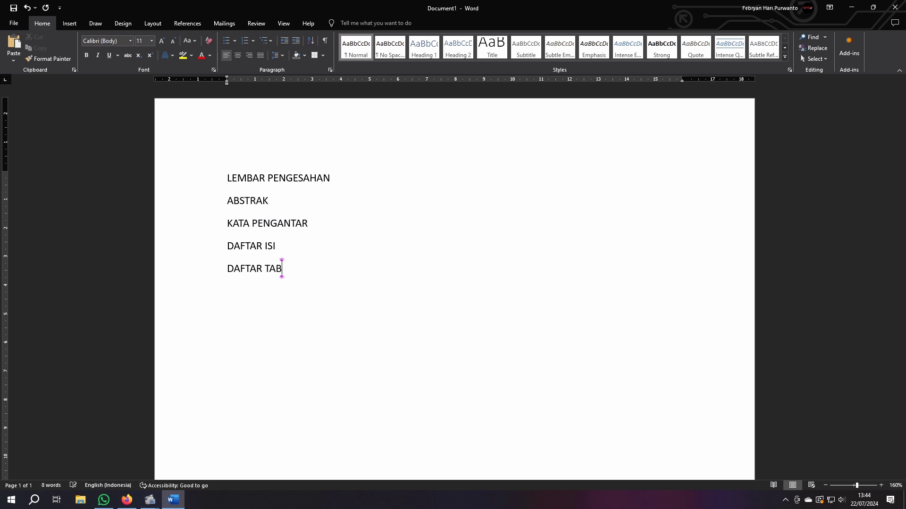
pyautogui.press('Return')
pyautogui.write('DAFTAR GAMBAR')
# - Add BAB I PENDAHULUAN with a numbered list 1.1. LATAR BELAKANG, 1.2. MASALAH, 1.3. TUJUAN and 1.4. MANFAAT
pyautogui.press('Return')
pyautogui.write('BAB I PENDAHULUAN')
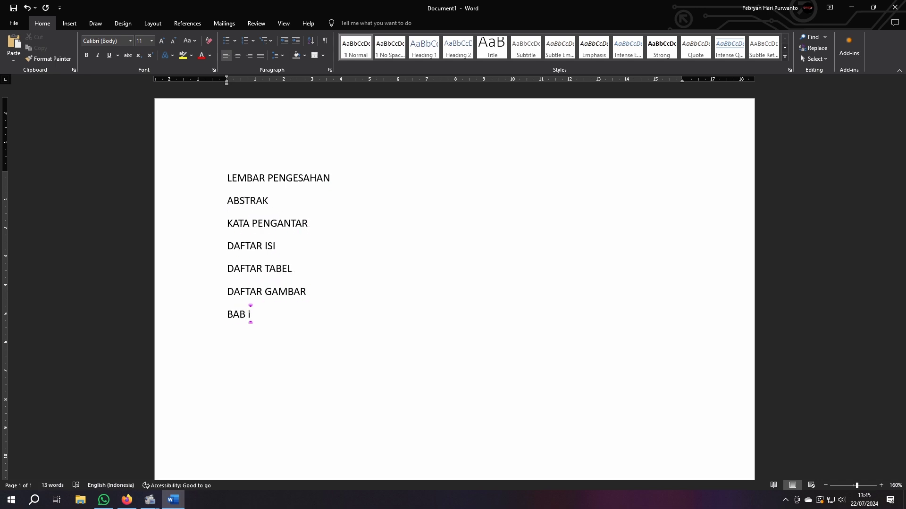
pyautogui.press('Return')
pyautogui.write('1.1. LATAR BELAKANG')
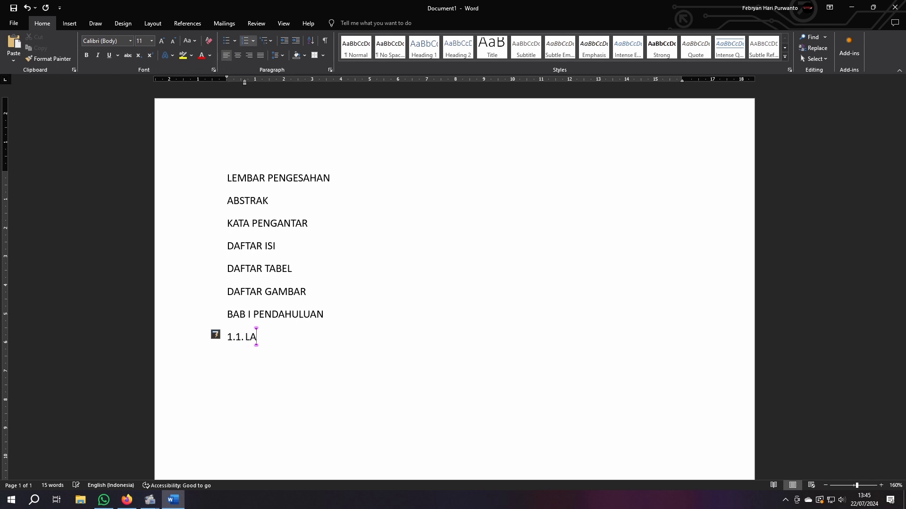
pyautogui.press('Return')
pyautogui.write('MASALAH')
pyautogui.press('Return')
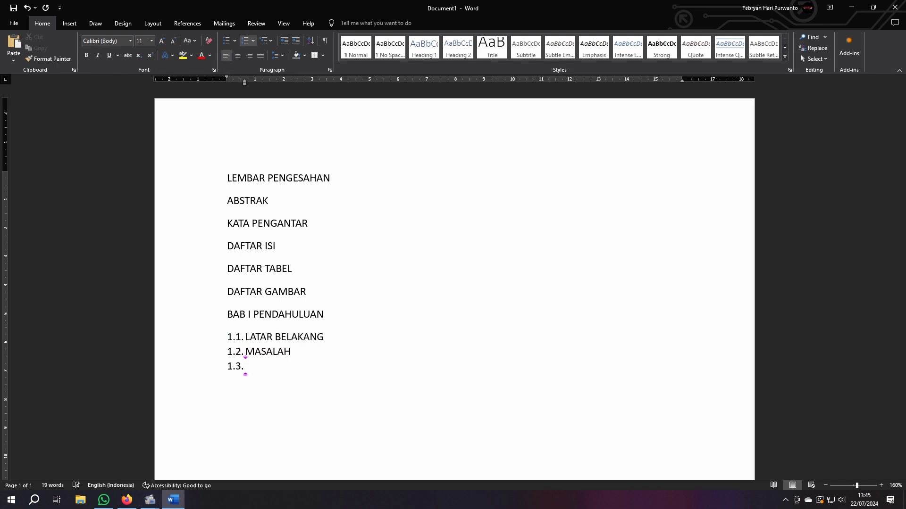
pyautogui.write('TUJUAN')
pyautogui.press('Return')
pyautogui.write('MANFAAT')
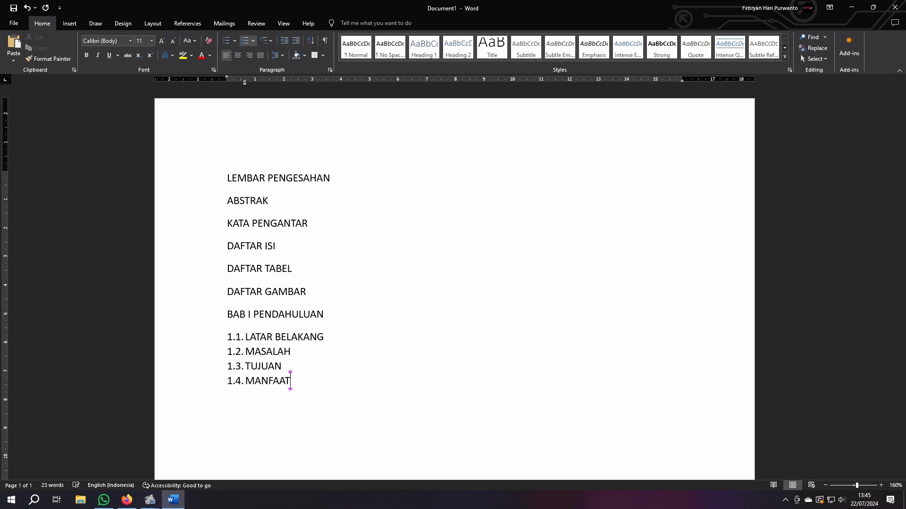
# - End the numbered list and add BAB II LANDASAN TEORI with its first subheading 2.1. SISTEM INFORMASI
pyautogui.press('Return')
pyautogui.press('Return')
pyautogui.write('BAB iI LANDASAN TEORI')
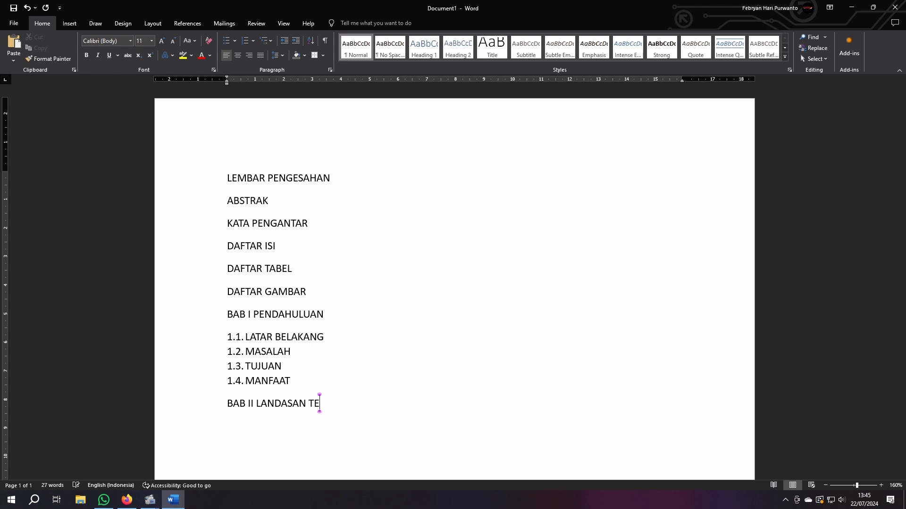
pyautogui.press('Return')
pyautogui.write('1')
pyautogui.press('BackSpace')
pyautogui.write('2.1. K')
pyautogui.press('BackSpace')
pyautogui.write('SISTEM INFORMASI')
# - Add the subheadings 2.2. PHP, 2.3. MYSQL and 2.4. CODEIGNITER under BAB II
pyautogui.press('Return')
pyautogui.write('2')
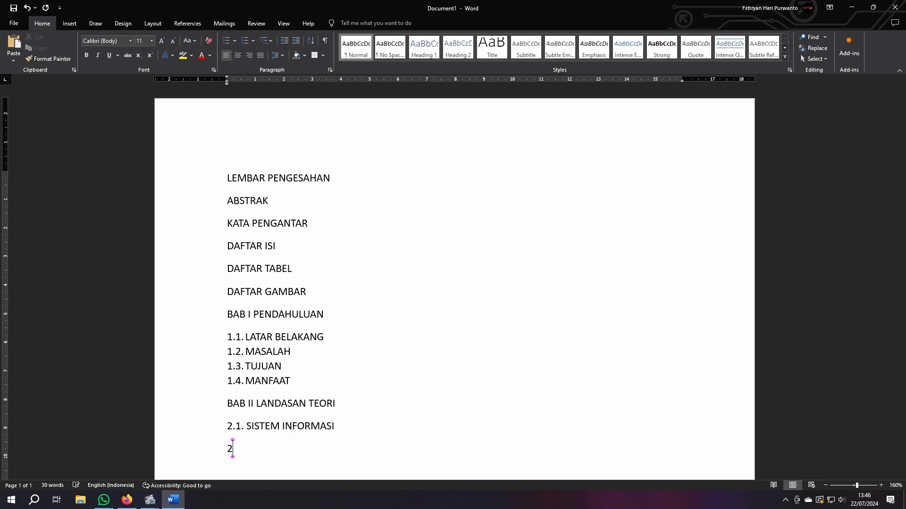
pyautogui.write('.2. PHP')
pyautogui.press('Return')
pyautogui.write('2.3. MYSQL')
pyautogui.press('Return')
pyautogui.write('2.4. CODEIGNITER')
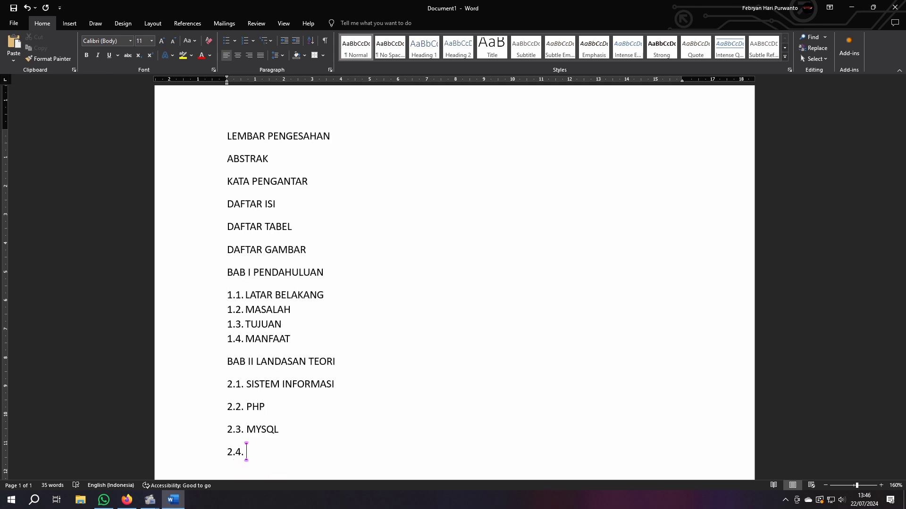
# - Add BAB III METODE PENELITIAN with its first subheading 3.1. PENGUMPULAN DATA below the BAB II section
pyautogui.press('Return')
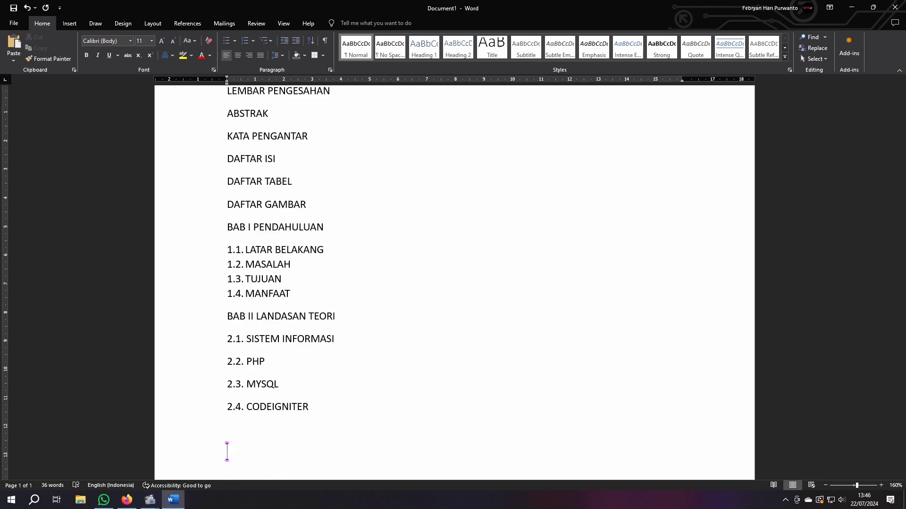
pyautogui.write('BAB III METODE PENELITIAN')
pyautogui.press('Return')
pyautogui.write('3.1.')
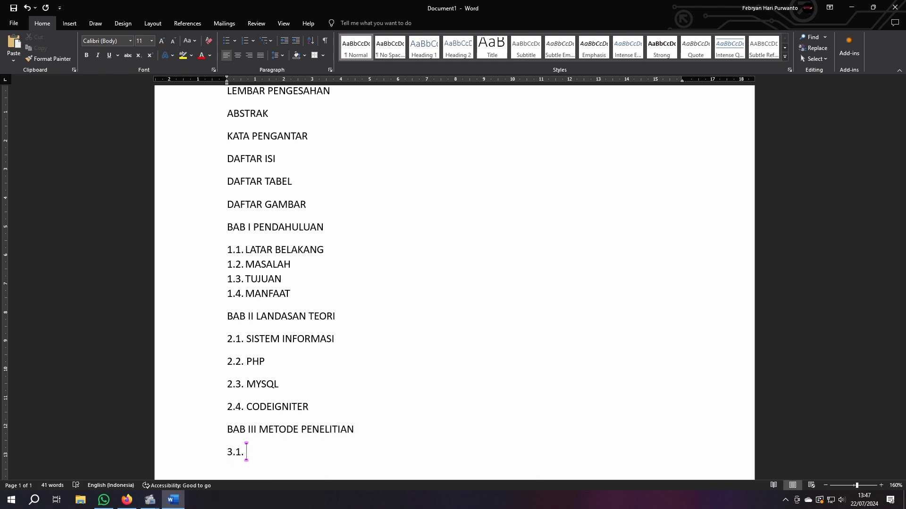
pyautogui.write('DESAI')
pyautogui.hotkey('ctrl', 'BackSpace')
pyautogui.write('PEN')
pyautogui.press('BackSpace')
pyautogui.write('NGUMPULAN DATA')
# - Add 3.1.1. OBSERVASI, 3.1.2. WAWANCARA and 3.2. PERANCANGAN APLIKASI to the BAB III outline
pyautogui.press('Return')
pyautogui.write('3.1.1. OBSERVASI')
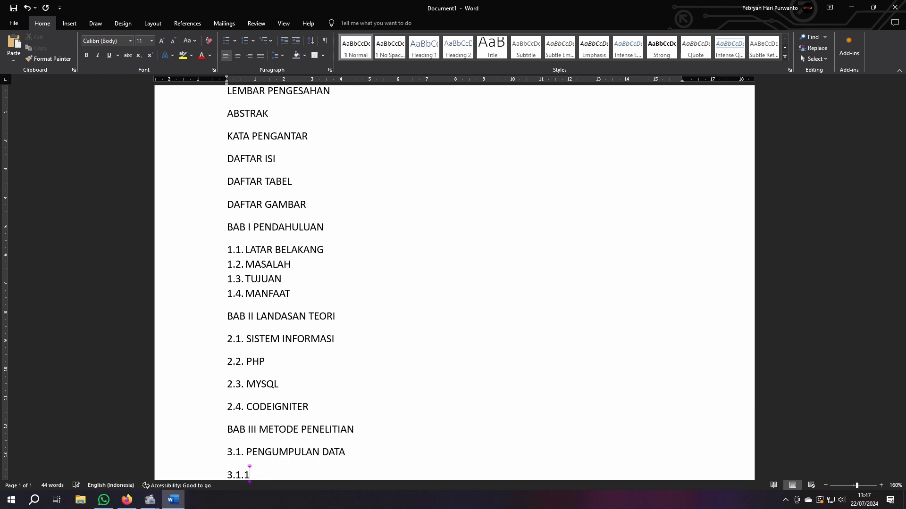
pyautogui.press('Return')
pyautogui.write('3.1.2. WAWANCARA')
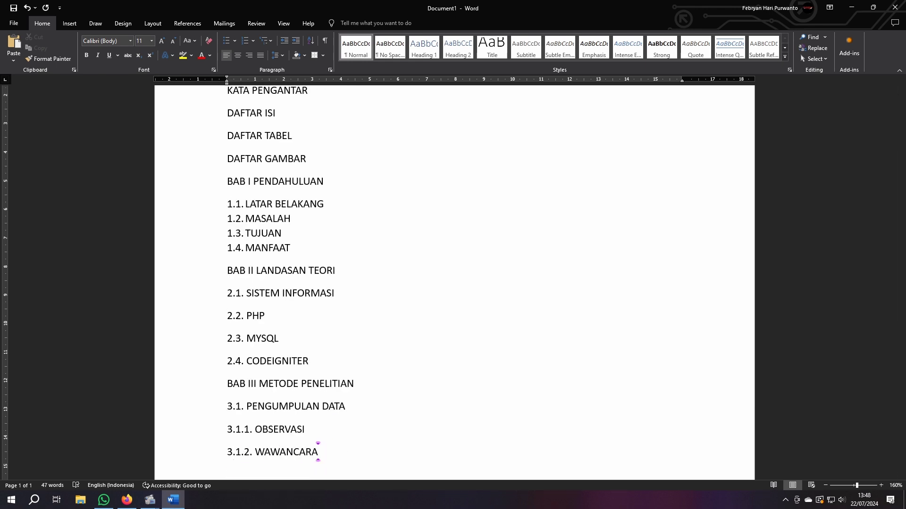
pyautogui.press('Return')
pyautogui.write('3.2. PERANCANGAN APLIKASI')
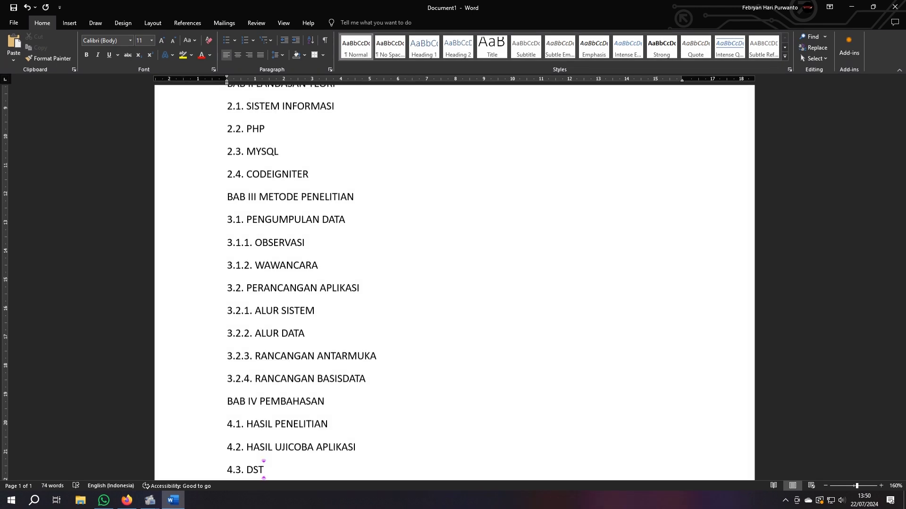
# - Create a second blank document and arrange its window side by side with the outline document
pyautogui.scroll(5, 376, 357)
pyautogui.scroll(2, 377, 357)
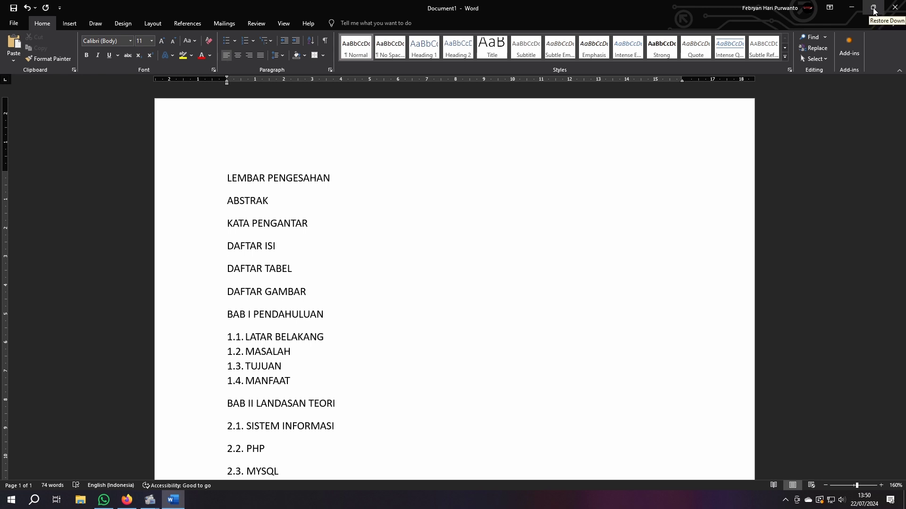
pyautogui.click(21, 24)
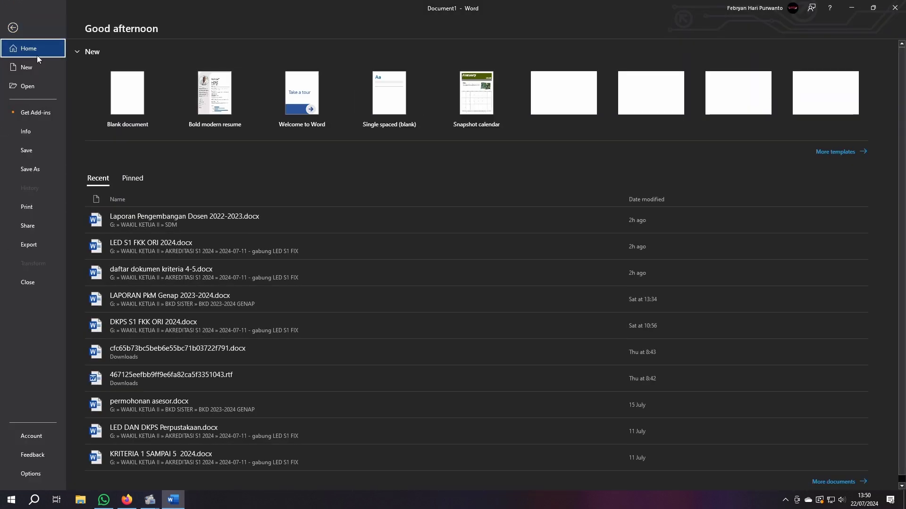
pyautogui.click(30, 72)
pyautogui.click(112, 81)
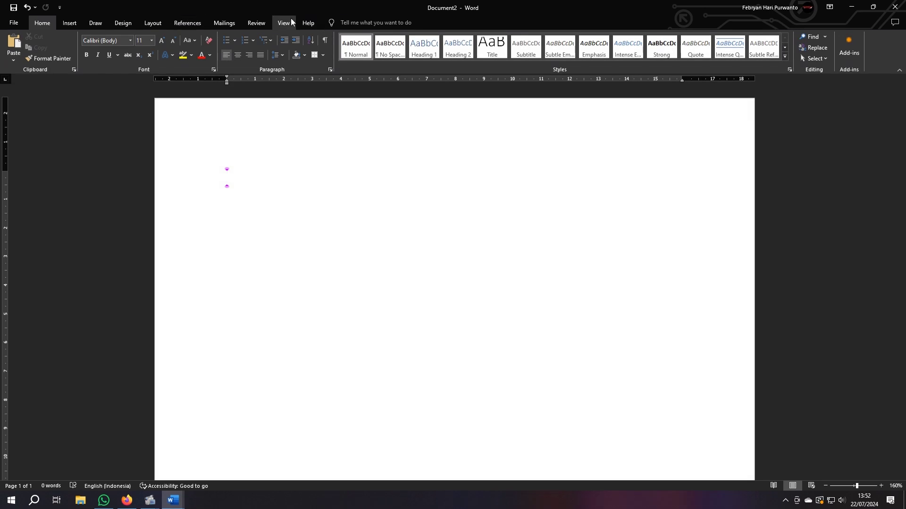
pyautogui.moveTo(241, 8); pyautogui.dragTo(903, 66)
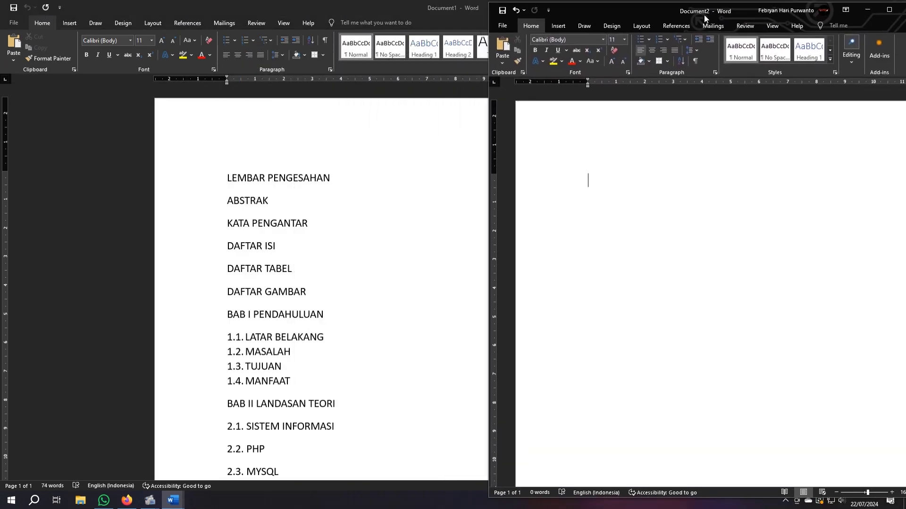
pyautogui.moveTo(705, 18); pyautogui.dragTo(903, 49)
pyautogui.click(236, 131)
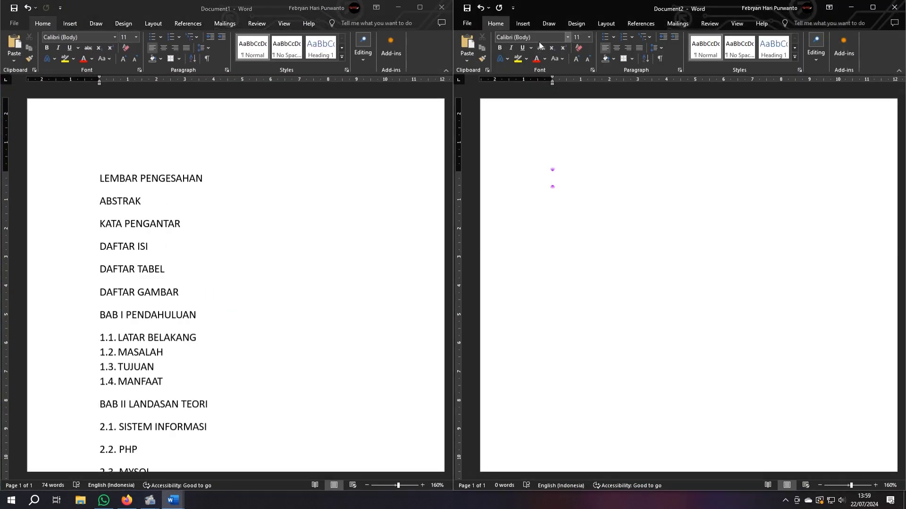
# - Define a new multilevel list in the blank document, with level 1 formatted as BAB followed by the I, II, III number style
pyautogui.click(651, 36)
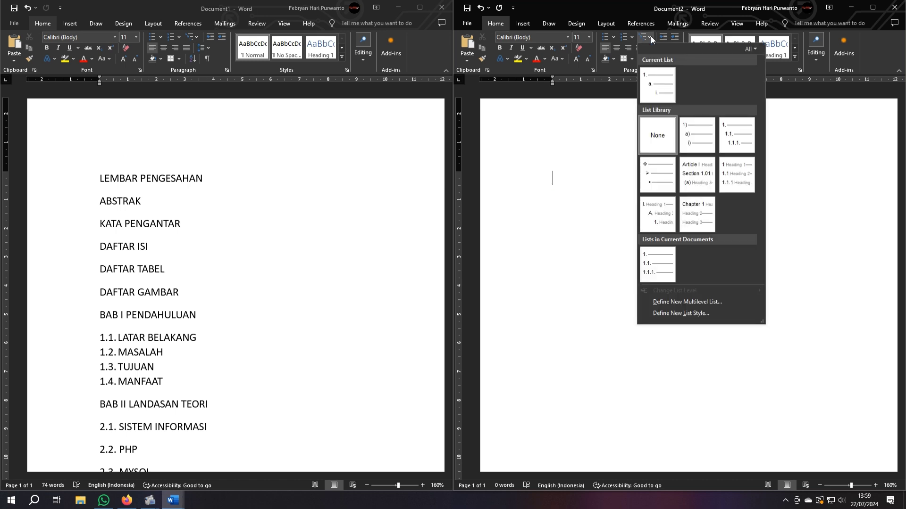
pyautogui.click(675, 303)
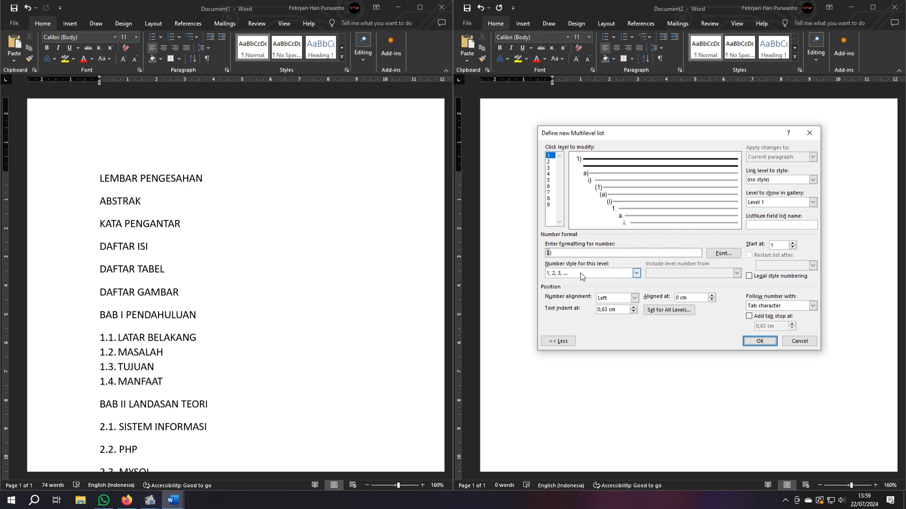
pyautogui.click(569, 255)
pyautogui.moveTo(569, 256); pyautogui.dragTo(501, 263)
pyautogui.write('bab')
pyautogui.press('BackSpace')
pyautogui.press('BackSpace')
pyautogui.press('BackSpace')
pyautogui.write('BAB')
pyautogui.click(636, 273)
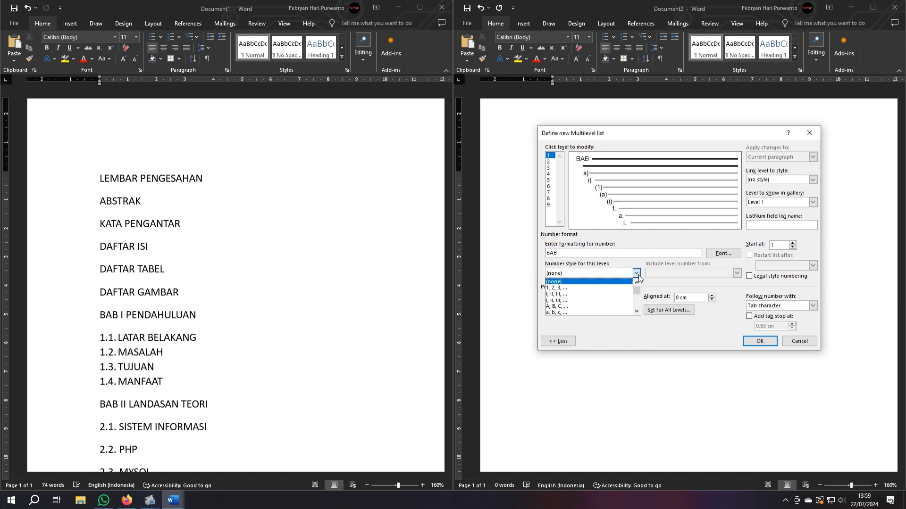
pyautogui.click(620, 294)
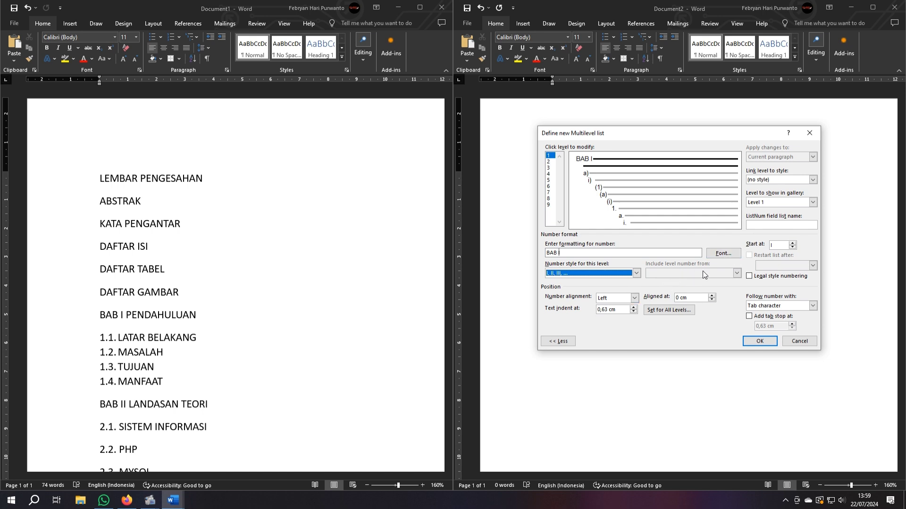
# - Link level 1 of the multilevel list to the Heading 1 style
pyautogui.click(812, 180)
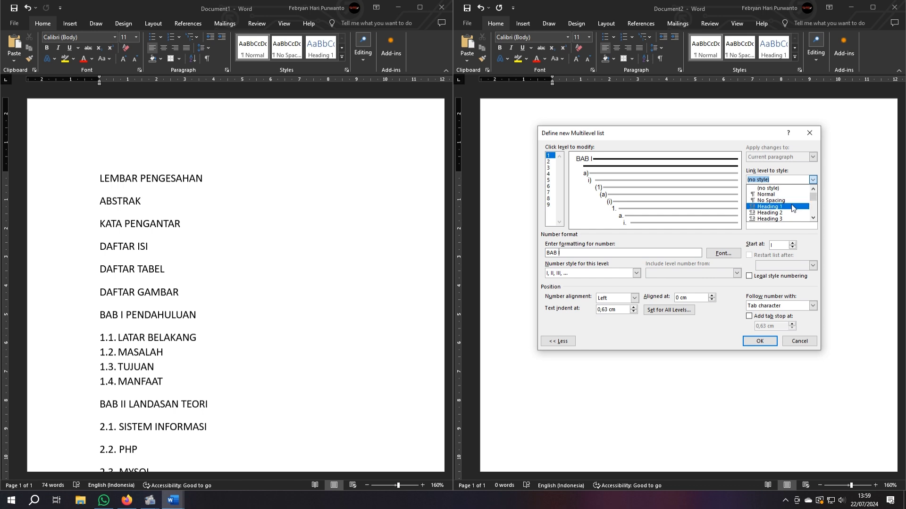
pyautogui.click(792, 207)
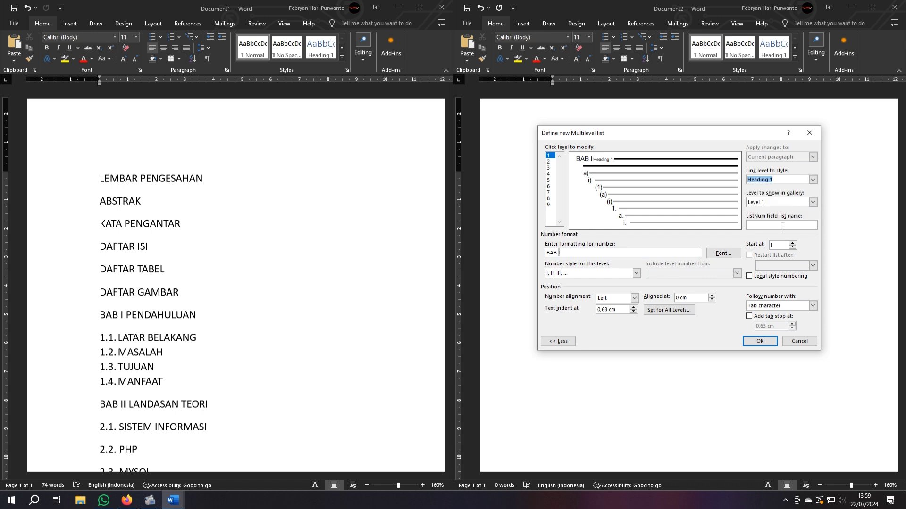
pyautogui.click(782, 226)
# - Format level 2 as 1.1. with the 1, 2, 3 style, the level 1 number and legal style numbering, and link it to Heading 2
pyautogui.click(549, 162)
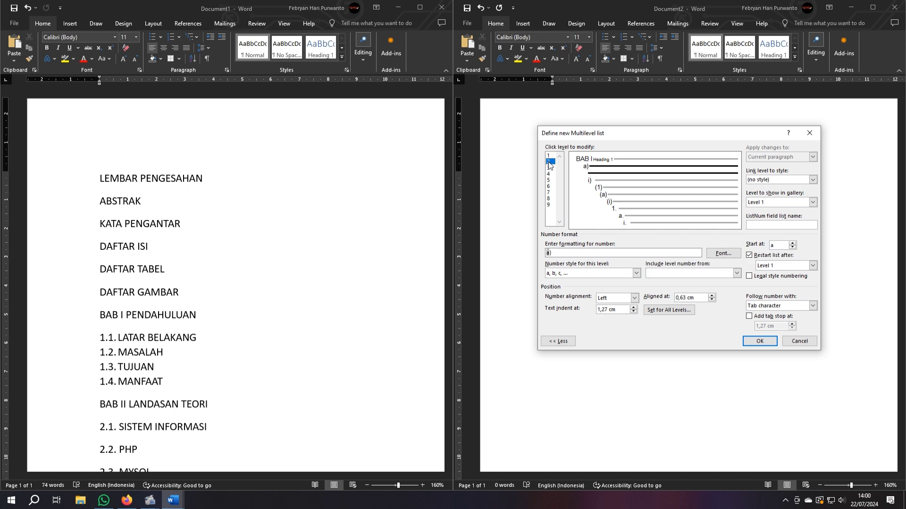
pyautogui.click(635, 274)
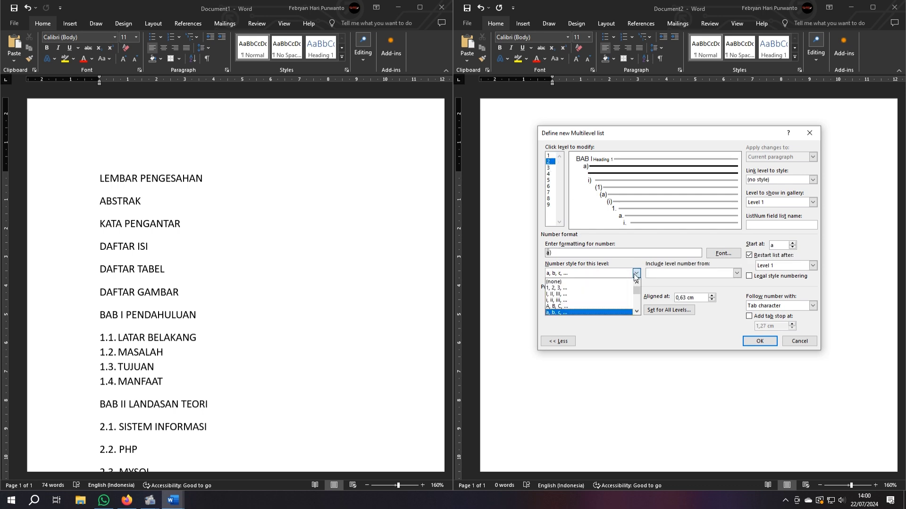
pyautogui.click(605, 288)
pyautogui.click(551, 253)
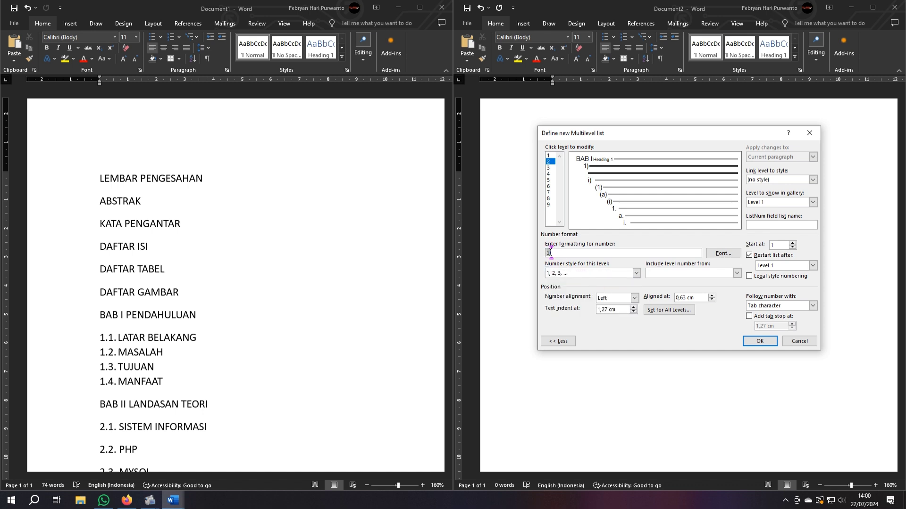
pyautogui.write('.')
pyautogui.click(737, 274)
pyautogui.click(696, 282)
pyautogui.click(761, 275)
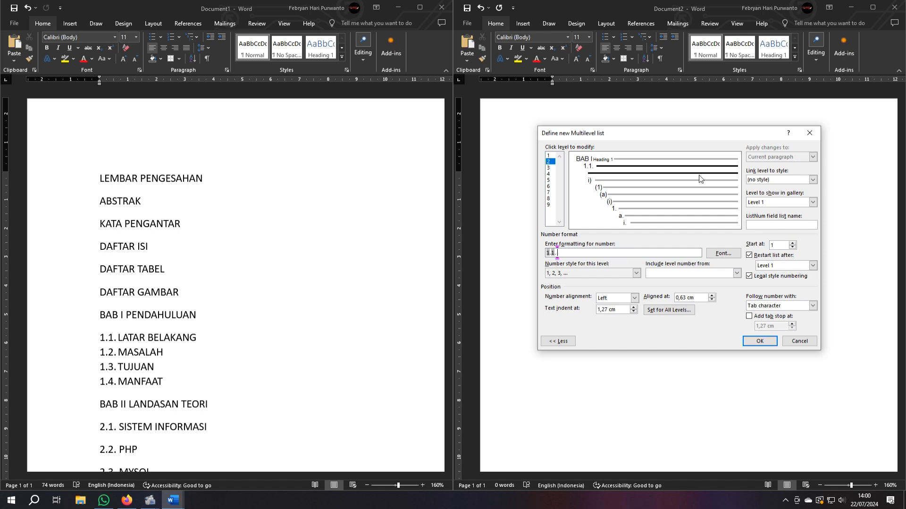
pyautogui.click(813, 179)
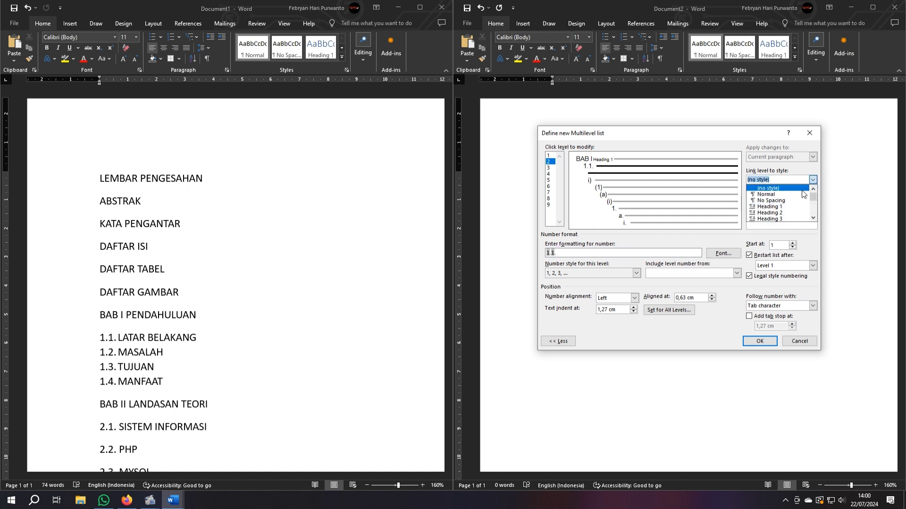
pyautogui.click(783, 217)
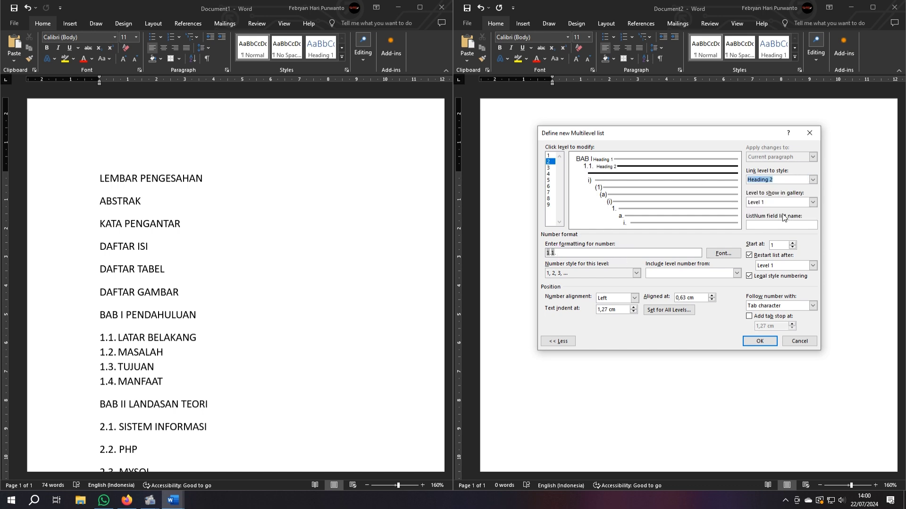
# - Replace level 3's number format with the 1, 2, 3 style, with a period before and after the number
pyautogui.click(551, 167)
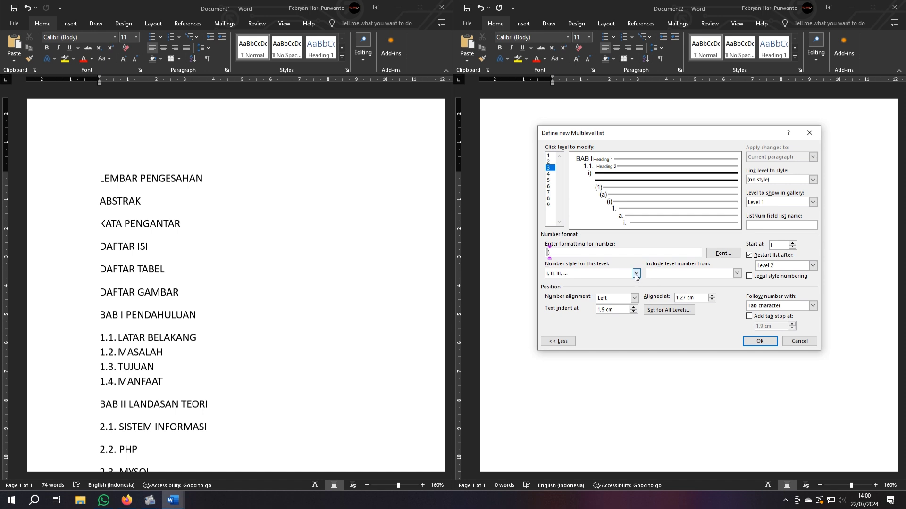
pyautogui.press('BackSpace')
pyautogui.click(636, 273)
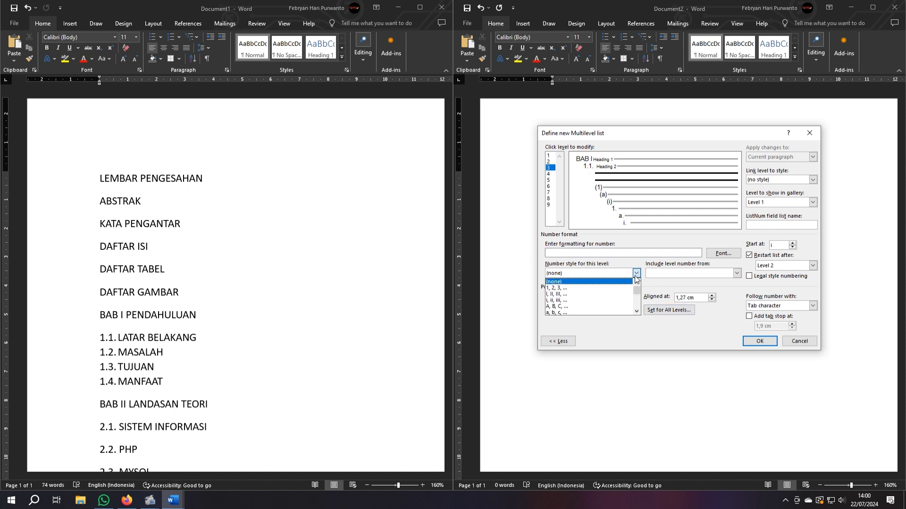
pyautogui.click(606, 289)
pyautogui.click(563, 254)
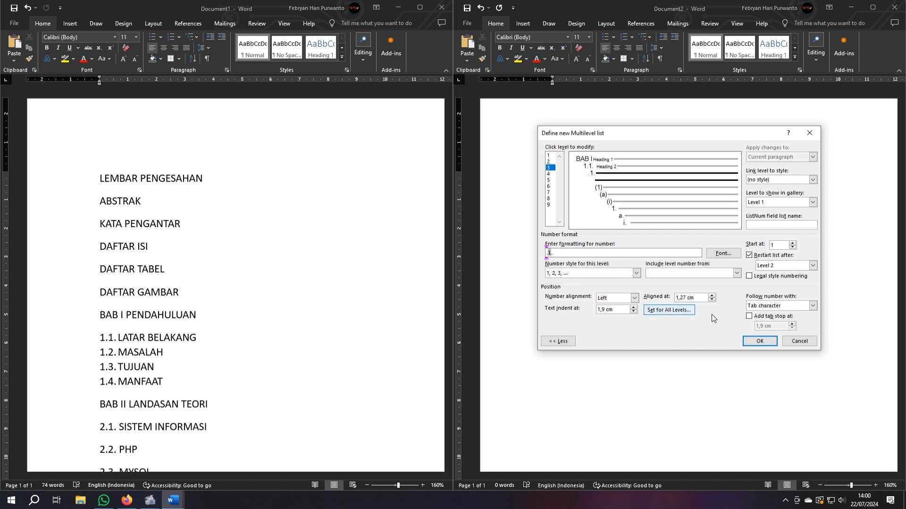
# - Include the level 2 and level 1 numbers in level 3 as 1.1.1. with legal style numbering, and link it to Heading 3
pyautogui.click(737, 273)
pyautogui.click(715, 287)
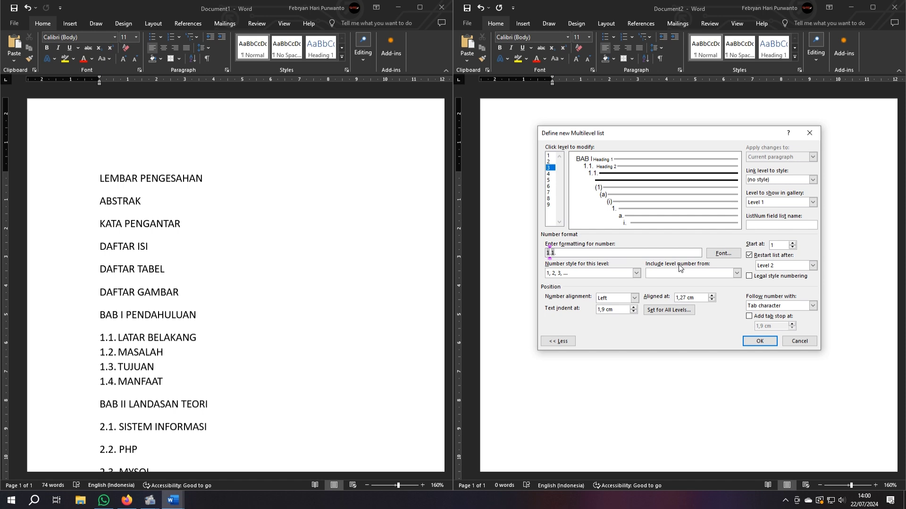
pyautogui.press('Left')
pyautogui.write('.')
pyautogui.press('Left')
pyautogui.click(737, 274)
pyautogui.click(707, 282)
pyautogui.click(749, 277)
pyautogui.click(570, 253)
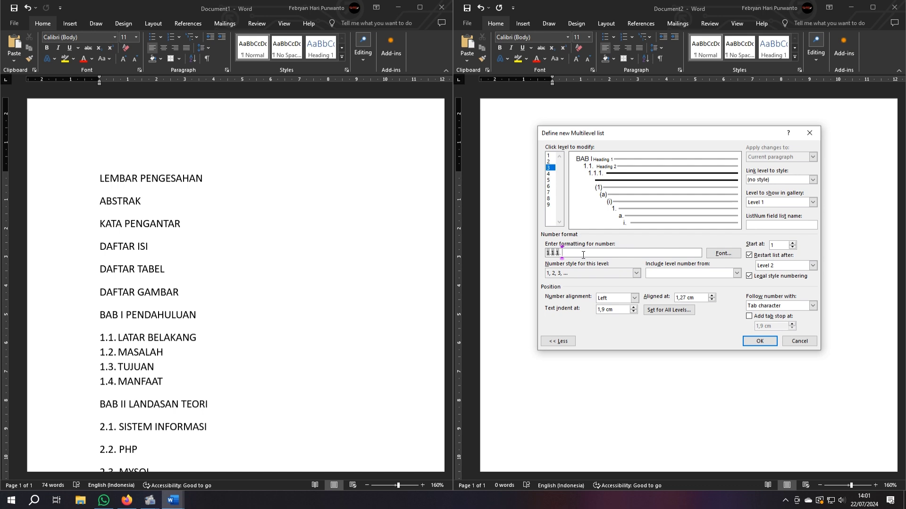
pyautogui.click(812, 180)
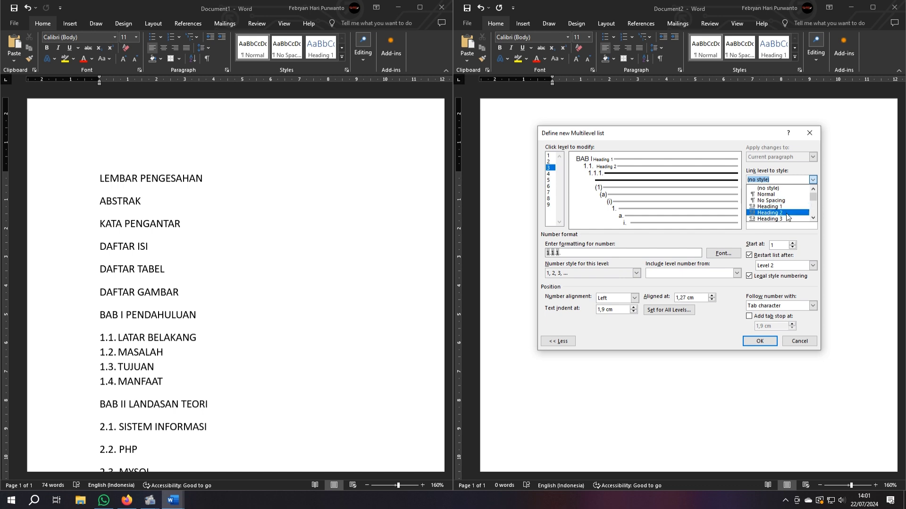
pyautogui.click(769, 219)
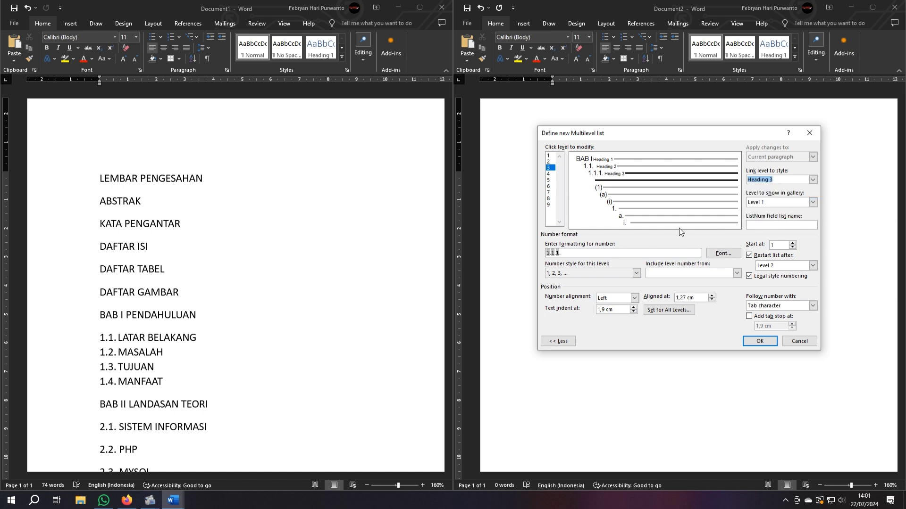
# - Set the numbers of levels 1, 2 and 3 to be followed by a space
pyautogui.click(547, 158)
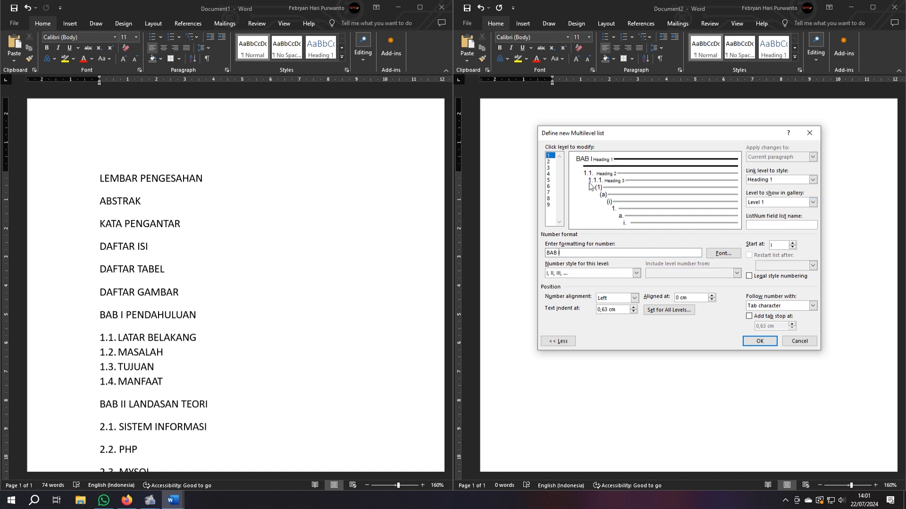
pyautogui.click(812, 306)
pyautogui.click(783, 320)
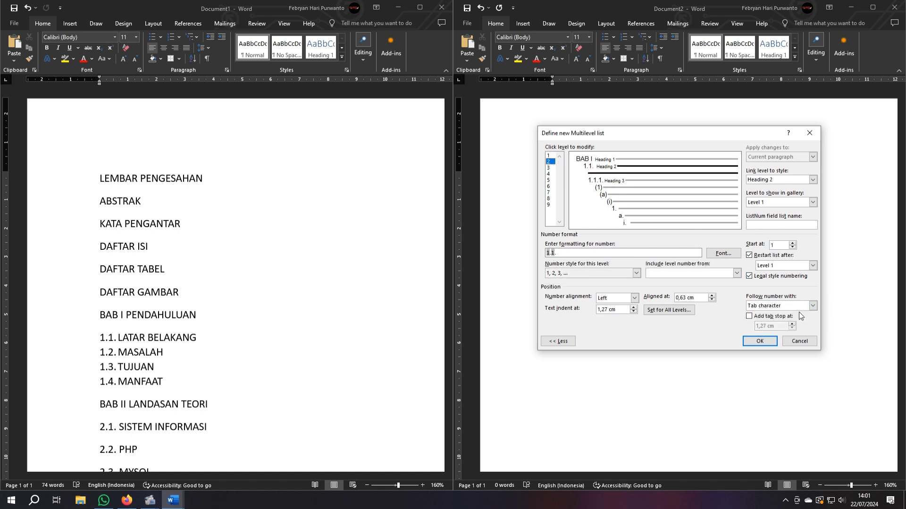
pyautogui.click(802, 305)
pyautogui.click(774, 319)
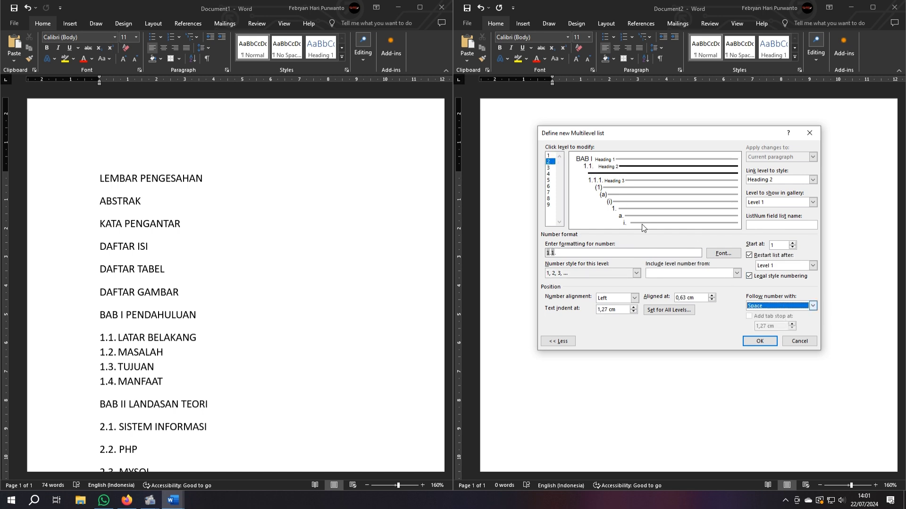
pyautogui.click(547, 168)
pyautogui.click(811, 305)
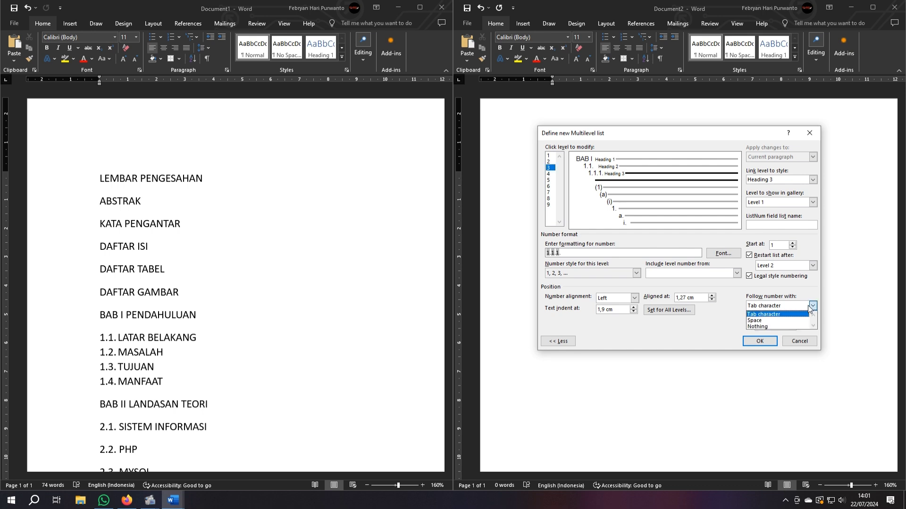
pyautogui.click(785, 320)
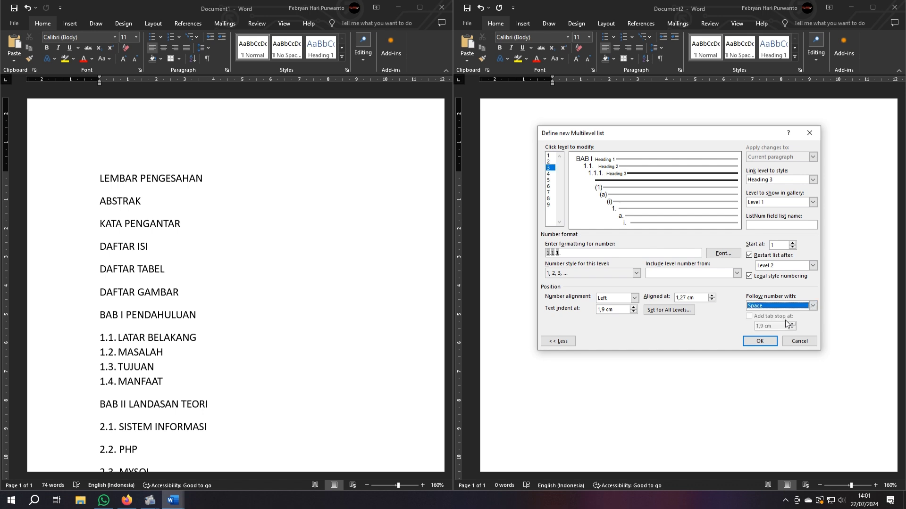
# - Replace level 4's number format with the 1, 2, 3 style, with a period before and after the number
pyautogui.click(548, 173)
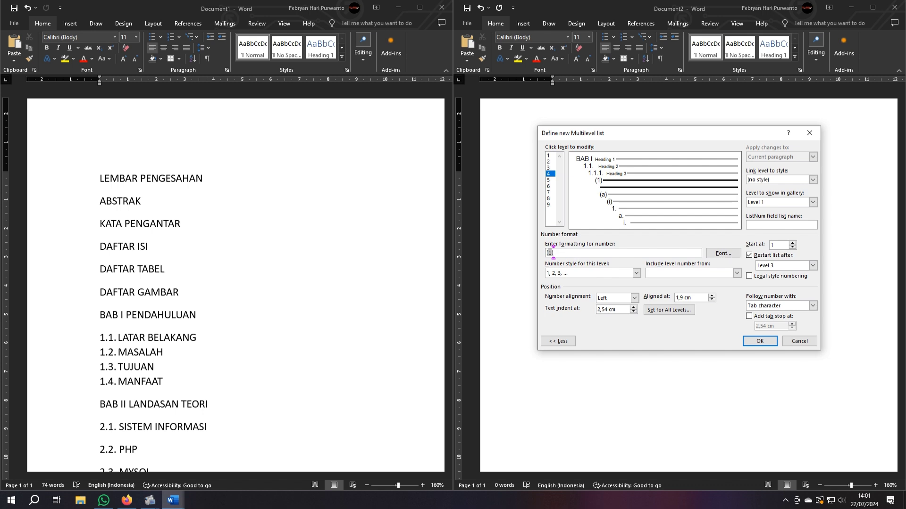
pyautogui.press('BackSpace')
pyautogui.press('BackSpace')
pyautogui.click(636, 273)
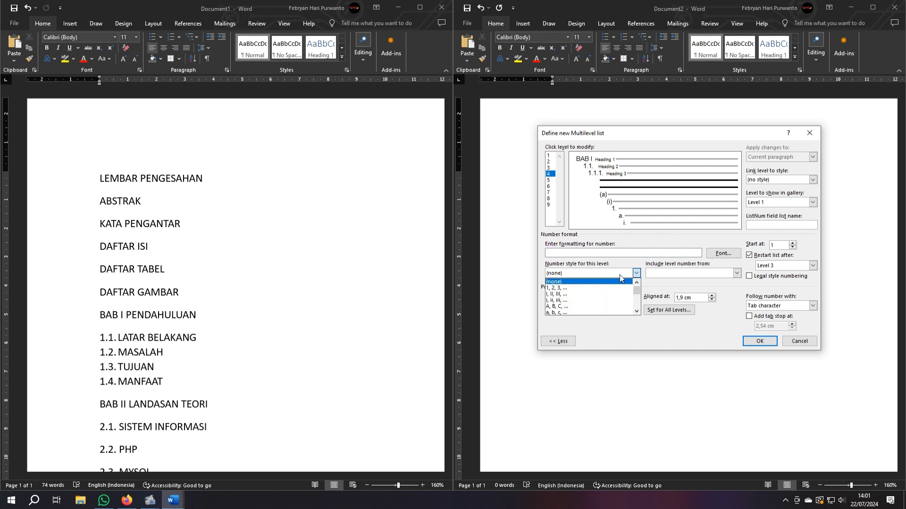
pyautogui.click(598, 288)
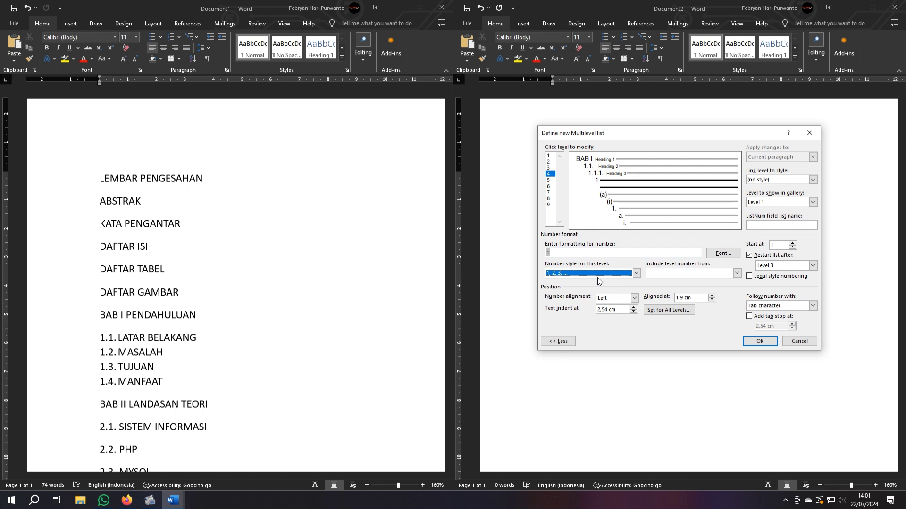
pyautogui.click(581, 254)
pyautogui.click(547, 255)
pyautogui.write('.')
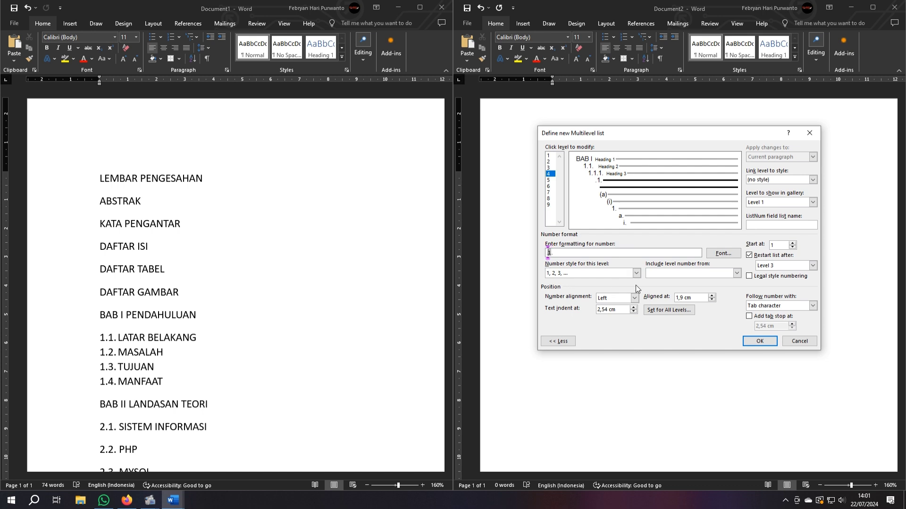
# - Include the level 3, 2 and 1 numbers in level 4, separated by periods as 1.1.1.1., with legal style numbering
pyautogui.click(736, 273)
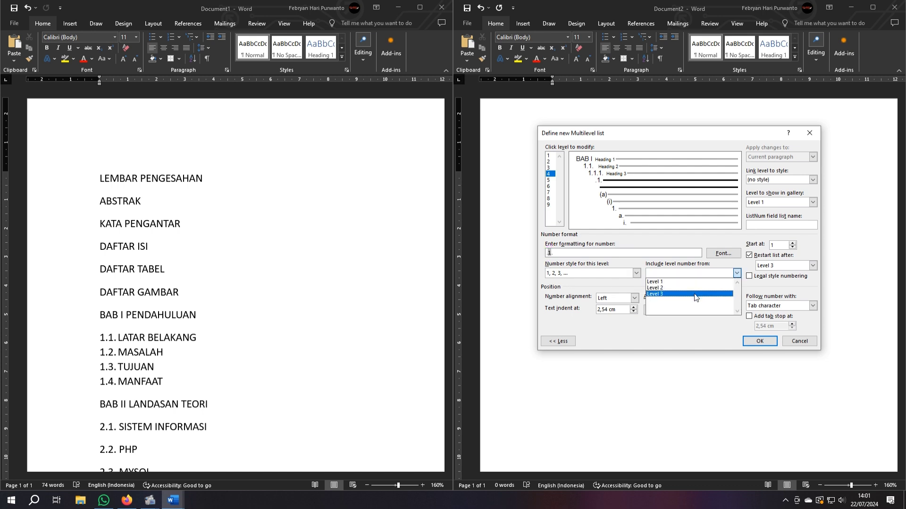
pyautogui.click(691, 294)
pyautogui.click(550, 253)
pyautogui.write('.')
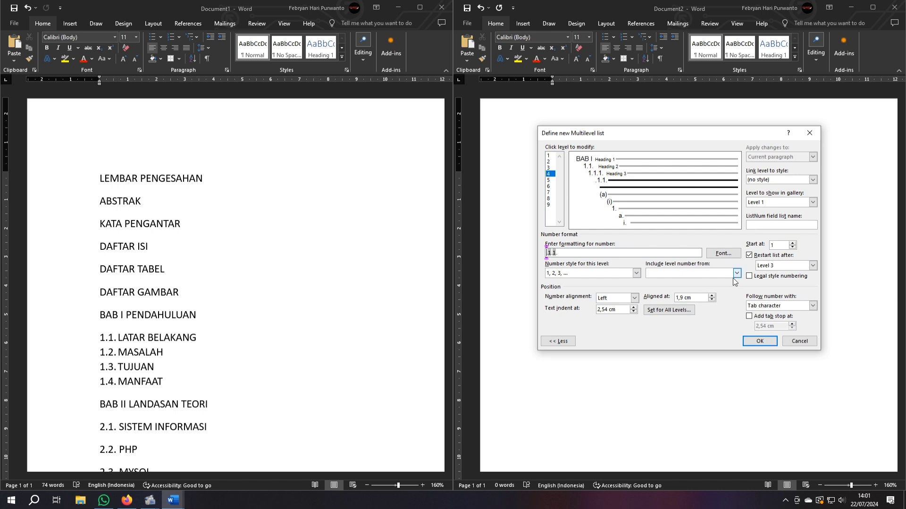
pyautogui.click(712, 273)
pyautogui.click(713, 289)
pyautogui.write('.')
pyautogui.click(736, 273)
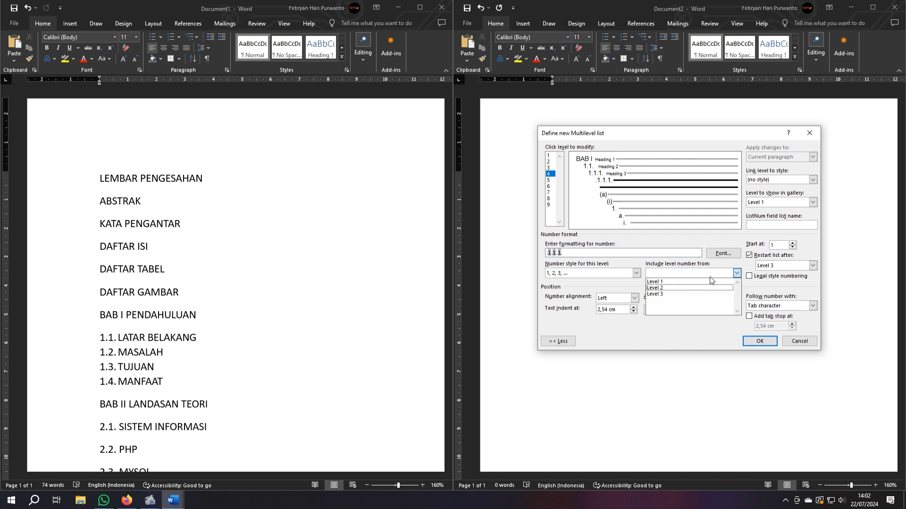
pyautogui.click(681, 284)
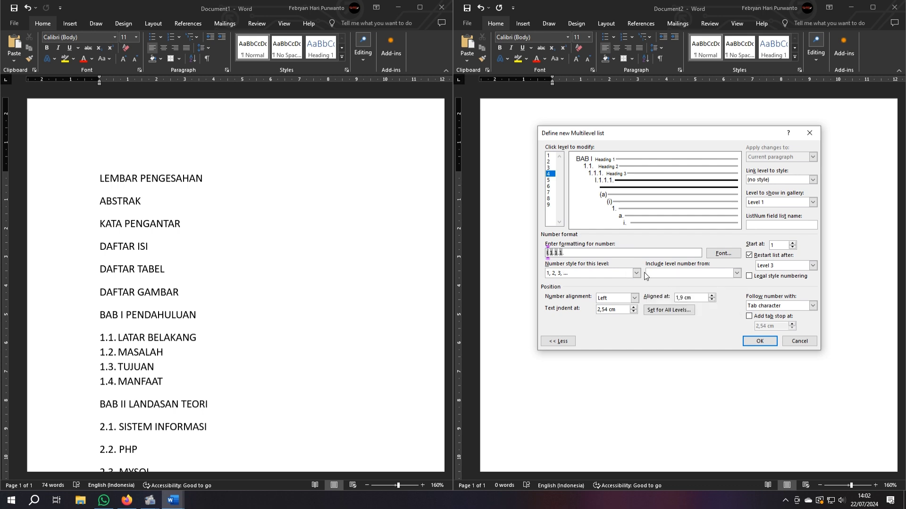
pyautogui.click(772, 277)
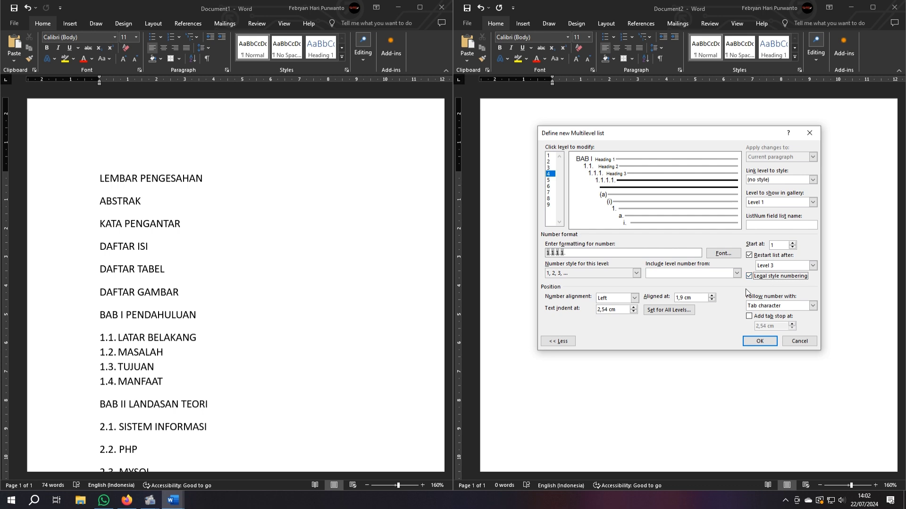
pyautogui.click(655, 253)
# - Link level 4 to the Heading 4 style and follow its number with a space
pyautogui.click(813, 180)
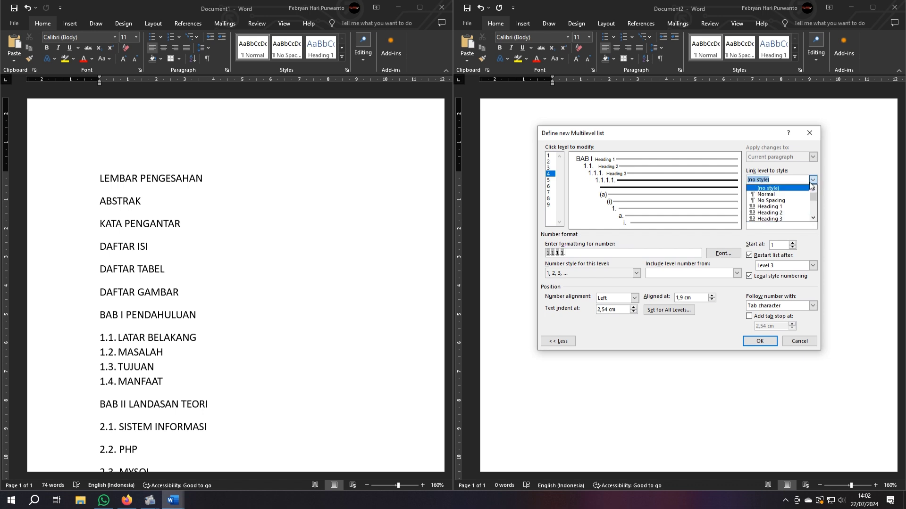
pyautogui.scroll(-1, 790, 207)
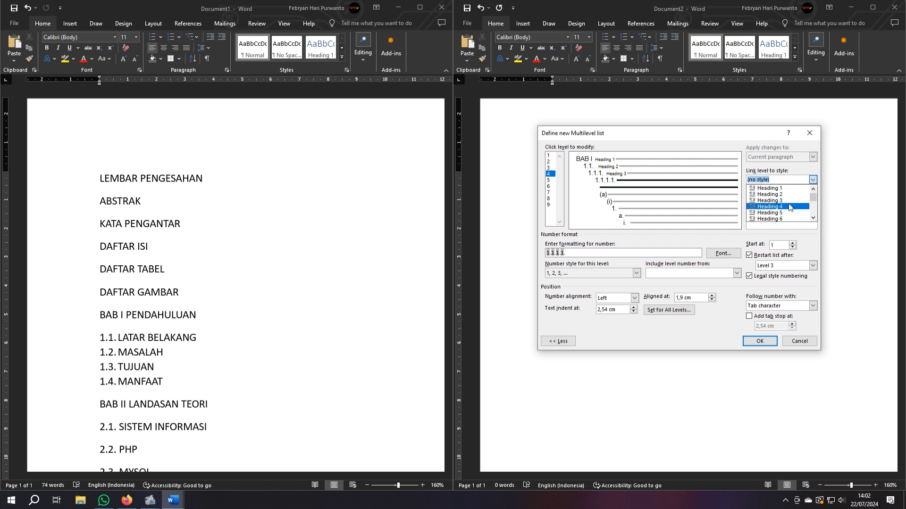
pyautogui.click(789, 207)
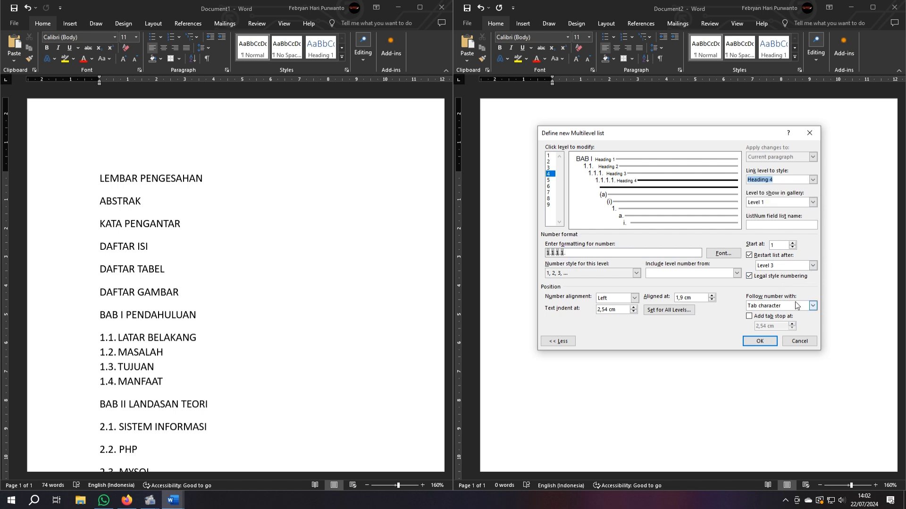
pyautogui.click(809, 307)
pyautogui.click(797, 317)
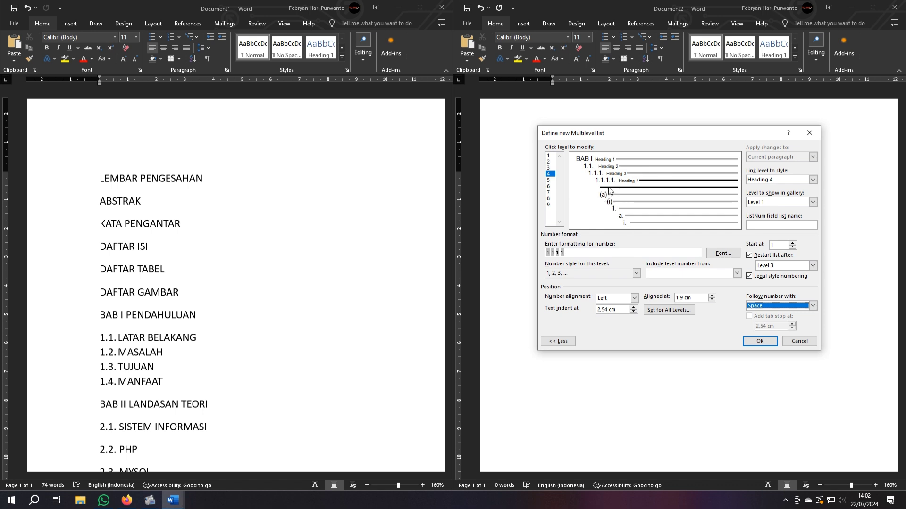
# - Review the level 5 and level 4 settings and apply the new multilevel list to the blank document
pyautogui.click(550, 181)
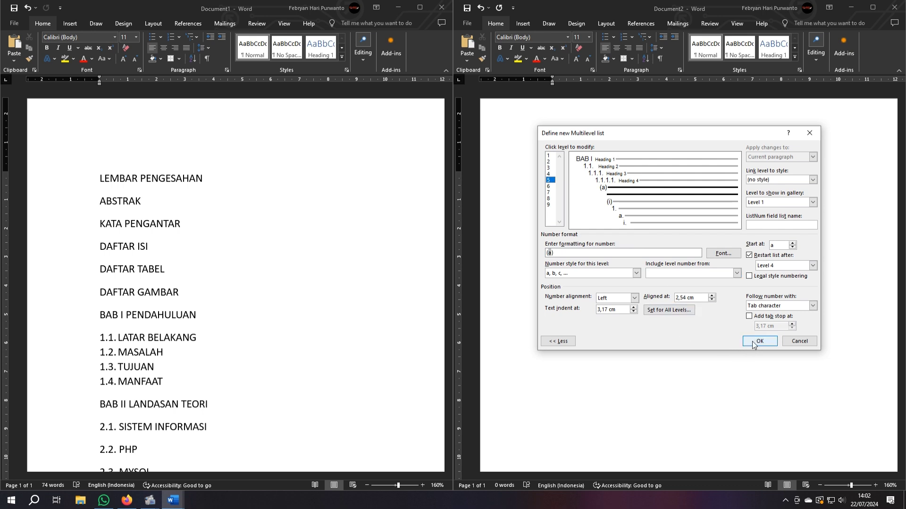
pyautogui.click(553, 174)
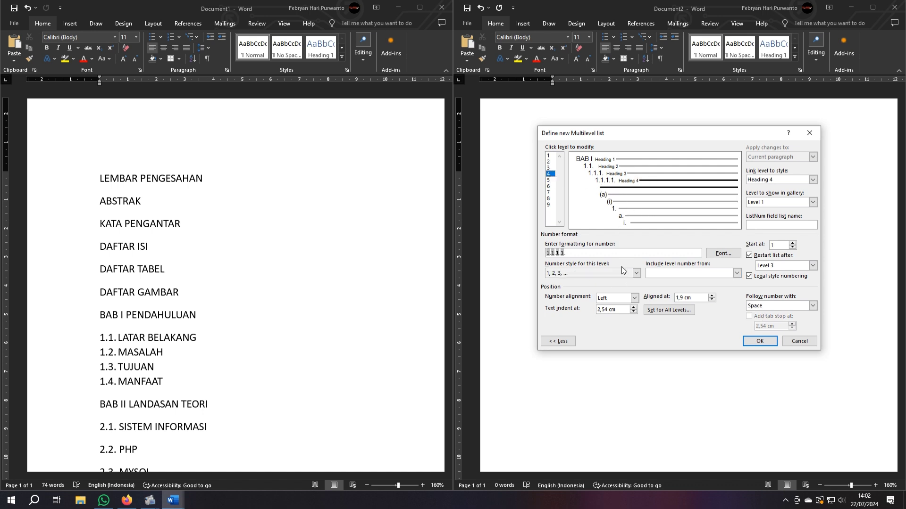
pyautogui.click(759, 341)
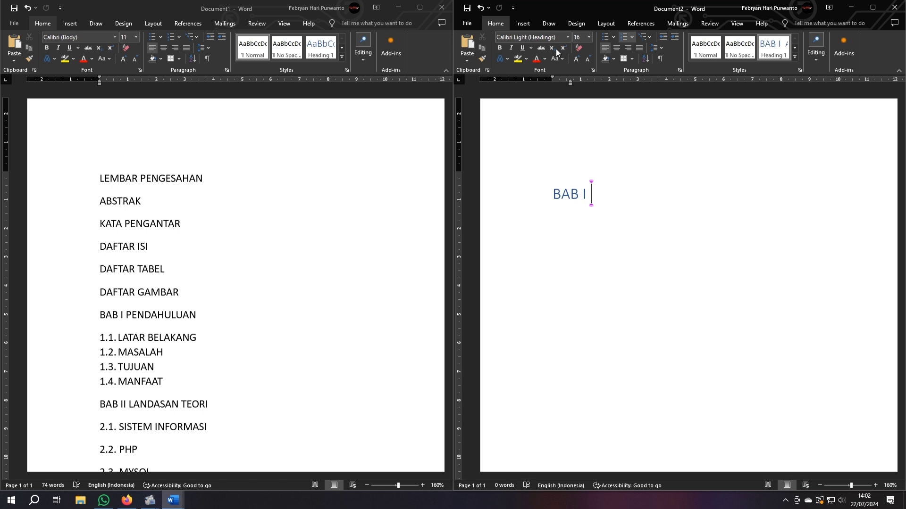
# - Modify the Heading 1 style to use the Automatic font color
pyautogui.click(799, 71)
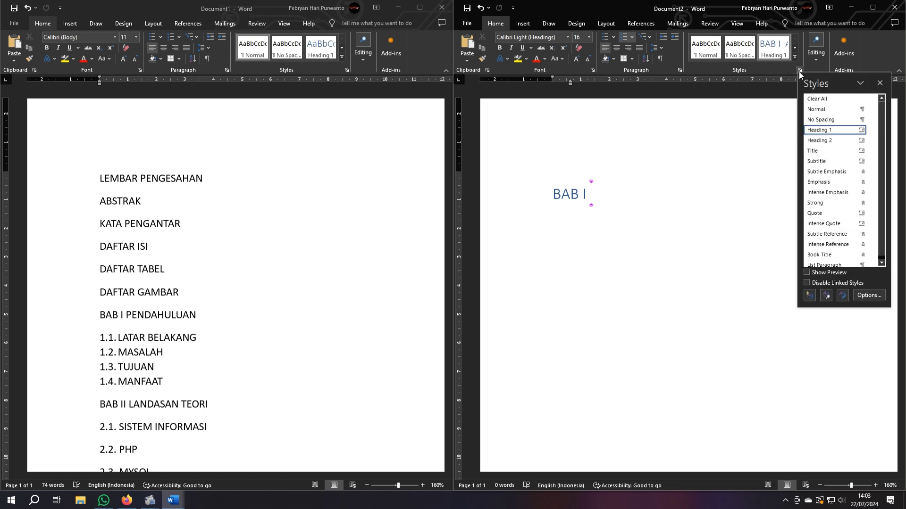
pyautogui.rightClick(817, 132)
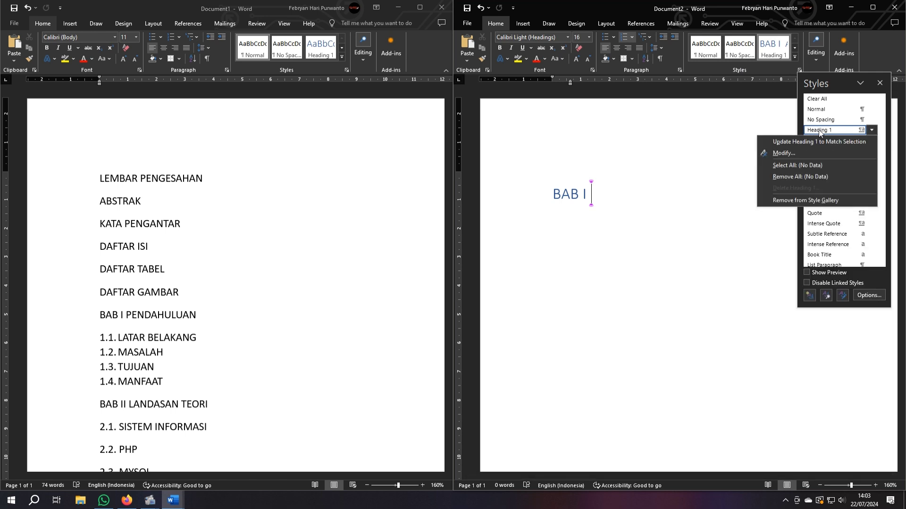
pyautogui.click(783, 153)
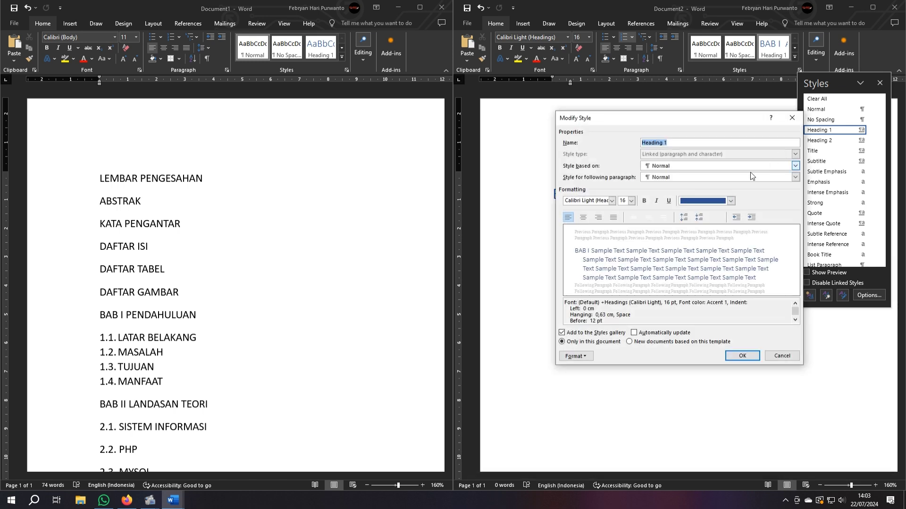
pyautogui.click(731, 201)
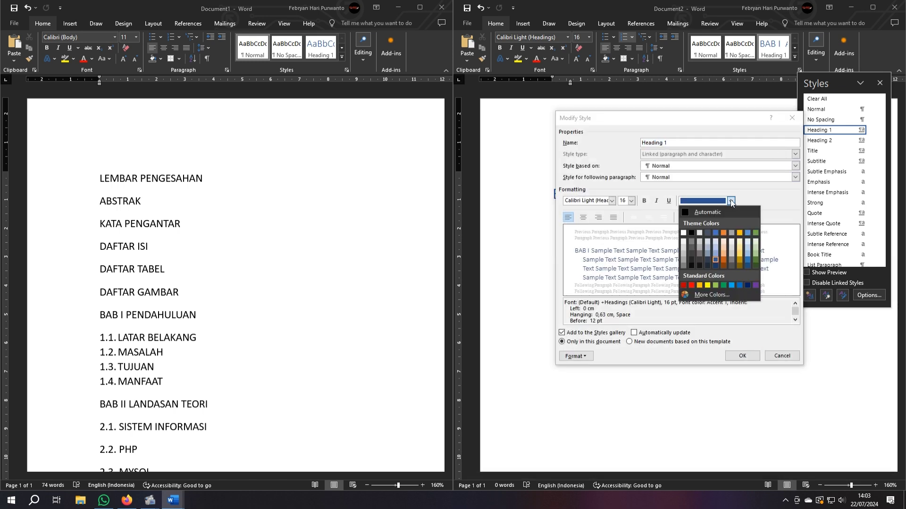
pyautogui.click(692, 233)
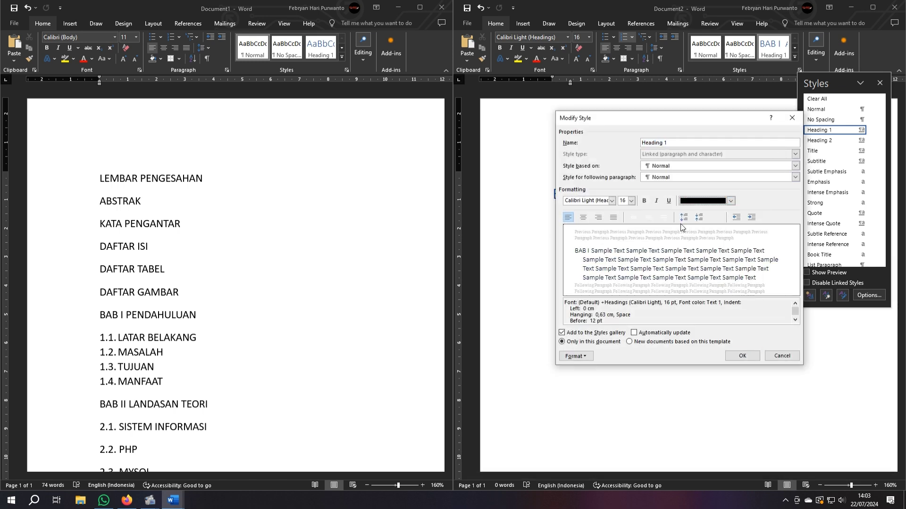
pyautogui.click(731, 201)
pyautogui.click(706, 213)
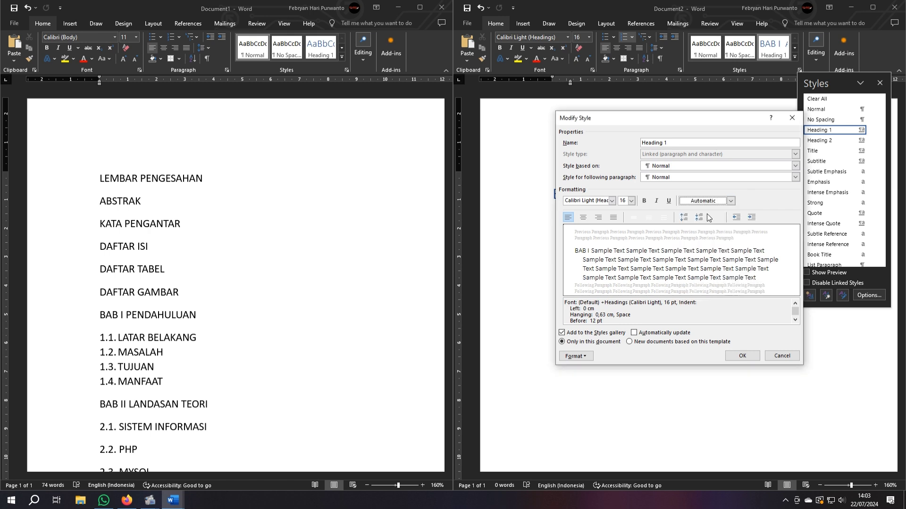
# - Set the Heading 1 style to bold, centered Times New Roman at 14 pt and save the style changes
pyautogui.click(634, 205)
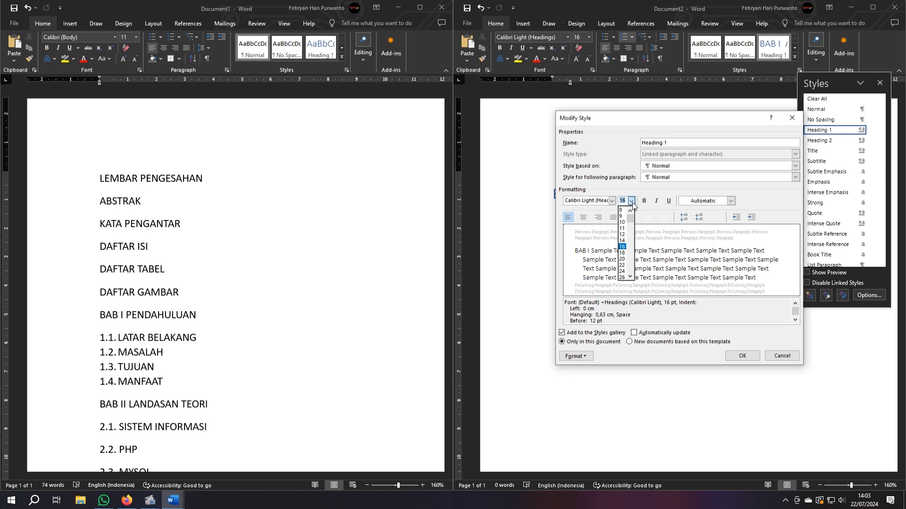
pyautogui.click(626, 241)
pyautogui.click(644, 201)
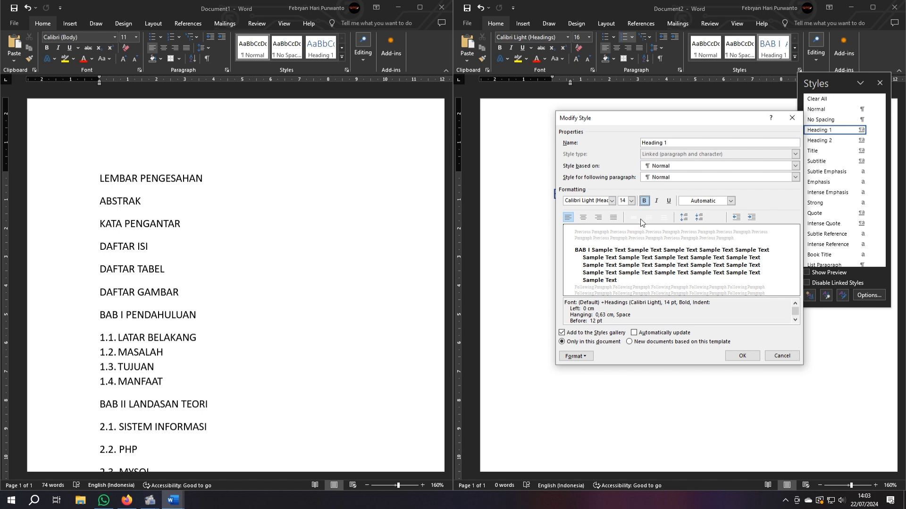
pyautogui.click(584, 217)
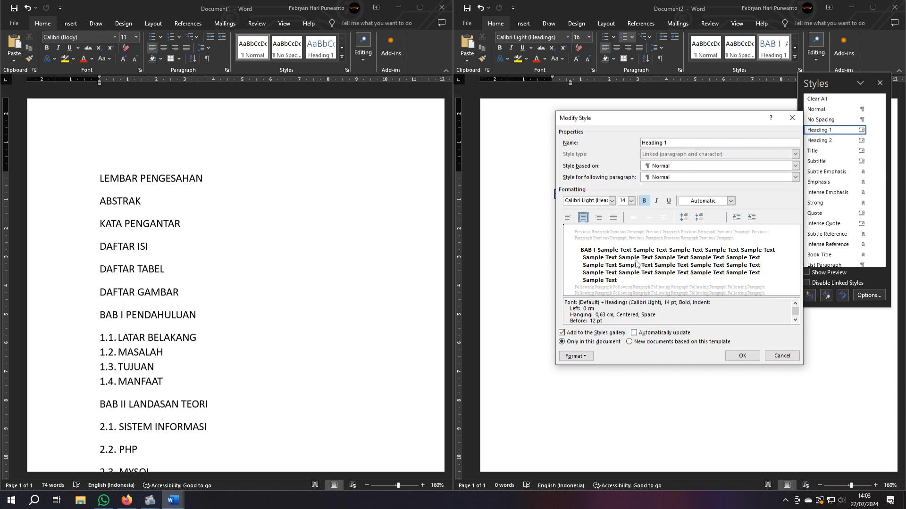
pyautogui.click(611, 201)
pyautogui.click(606, 239)
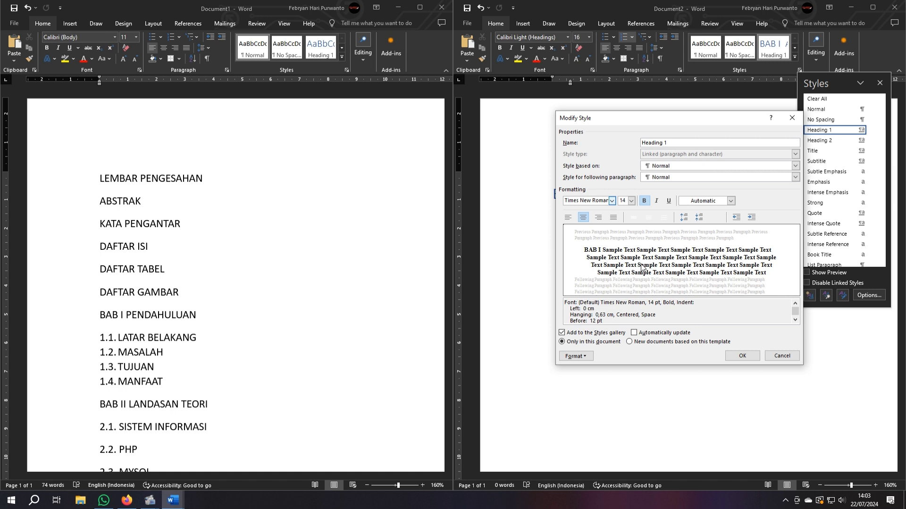
pyautogui.click(743, 356)
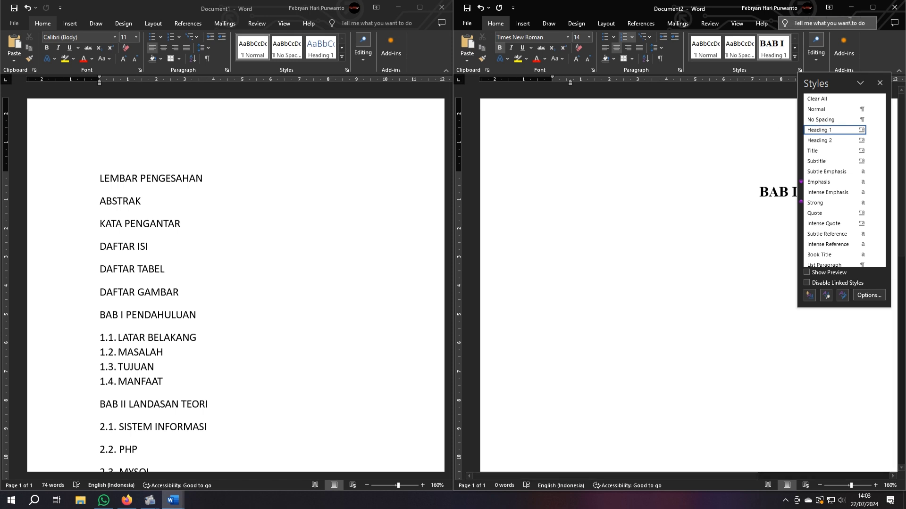
# - Maximize the new document's window and reopen its full list of styles
pyautogui.click(872, 7)
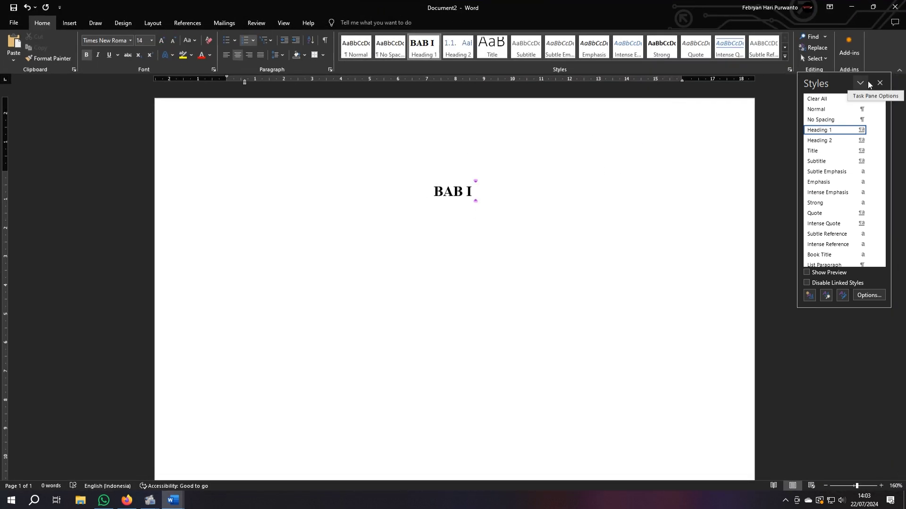
pyautogui.click(878, 84)
pyautogui.click(784, 55)
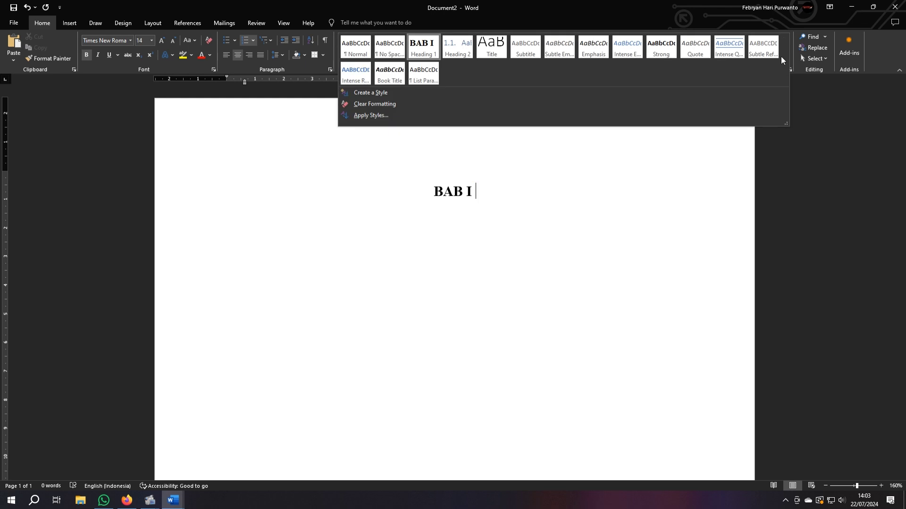
pyautogui.click(794, 84)
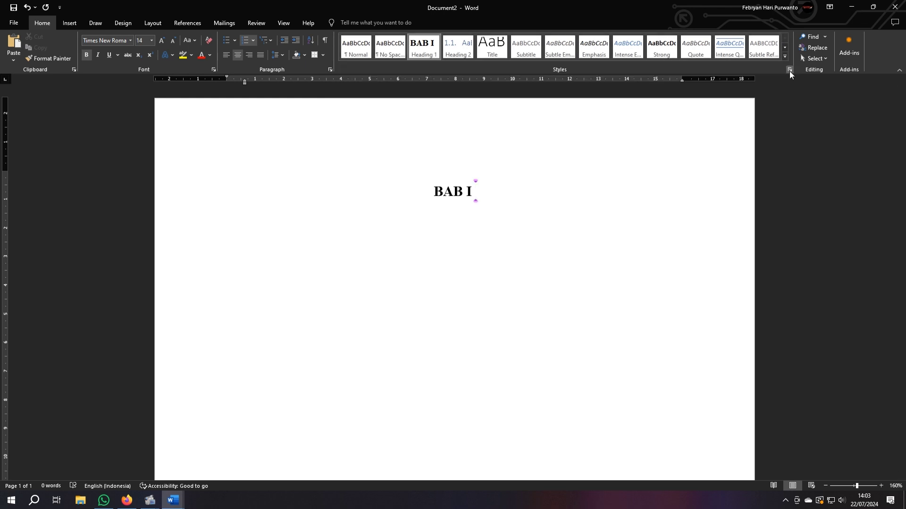
pyautogui.click(789, 70)
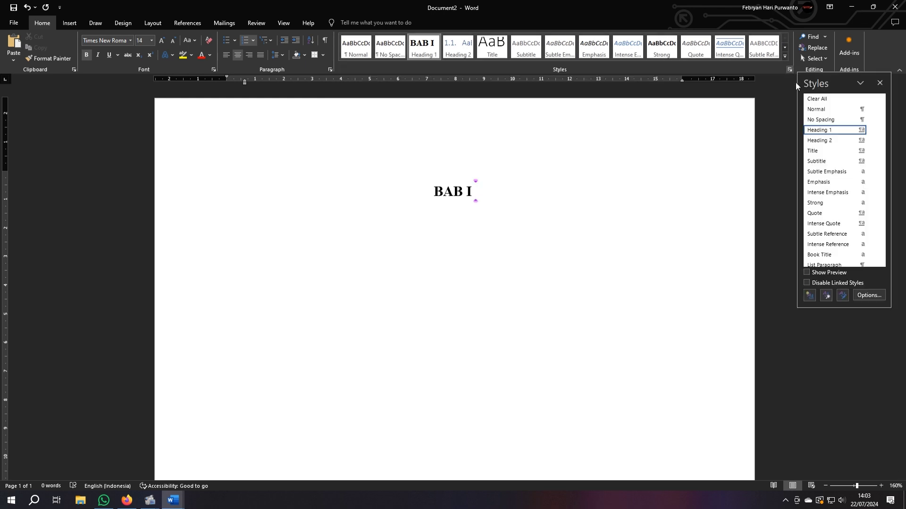
# - Apply the Heading 2 style to the empty line and modify it to bold Times New Roman, 12 pt, in the Automatic color
pyautogui.click(818, 141)
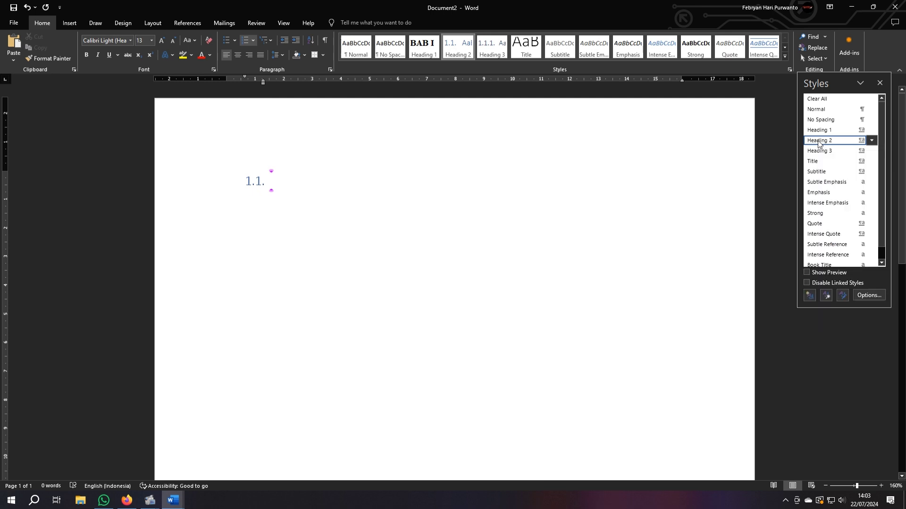
pyautogui.rightClick(819, 142)
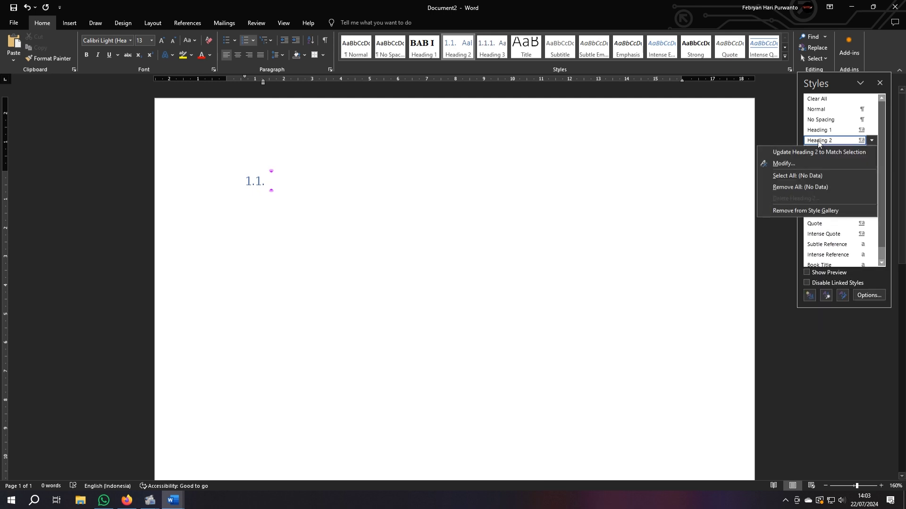
pyautogui.click(784, 164)
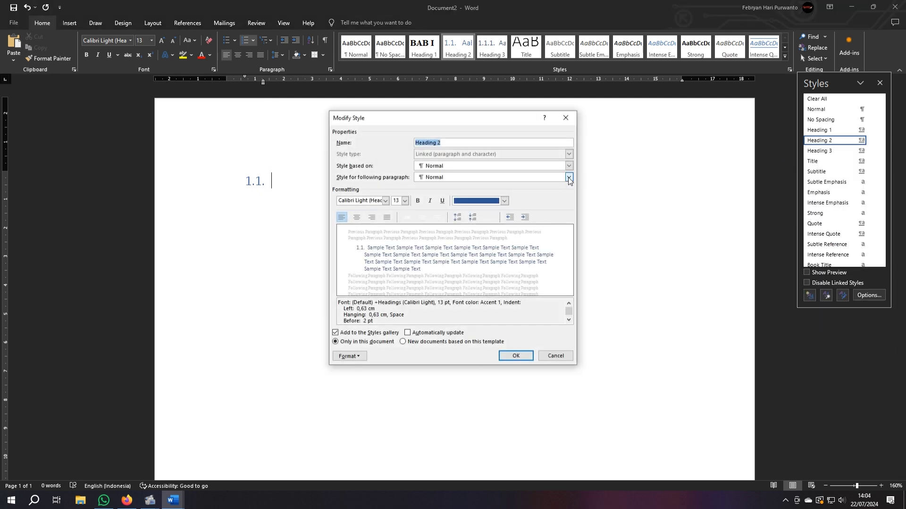
pyautogui.click(505, 201)
pyautogui.click(477, 211)
pyautogui.click(418, 202)
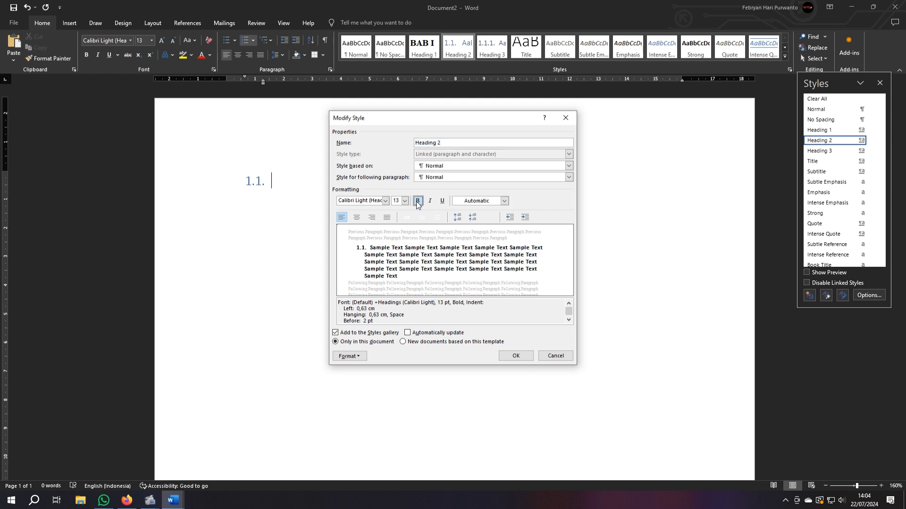
pyautogui.click(386, 201)
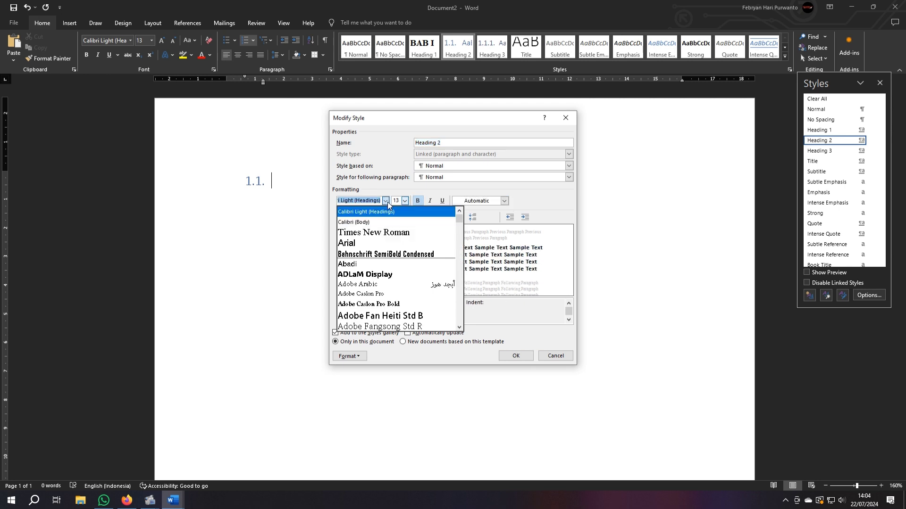
pyautogui.click(373, 233)
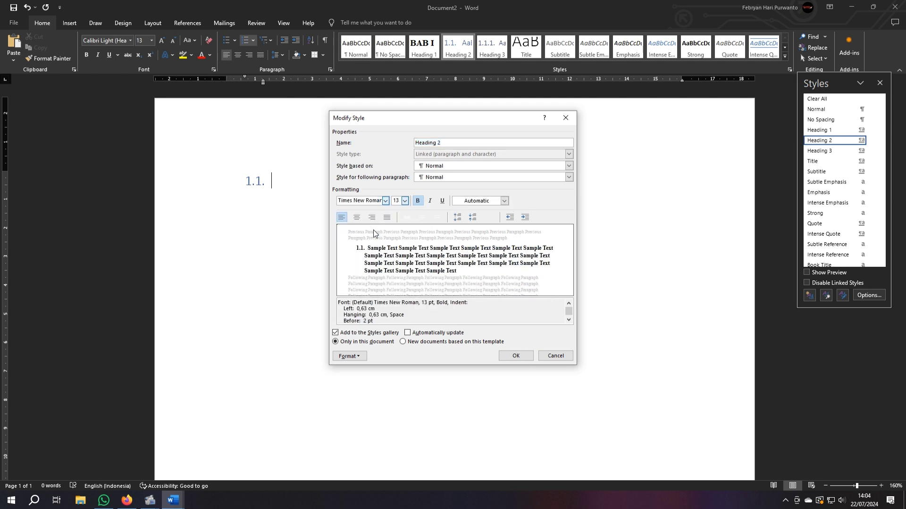
pyautogui.click(405, 201)
pyautogui.click(396, 235)
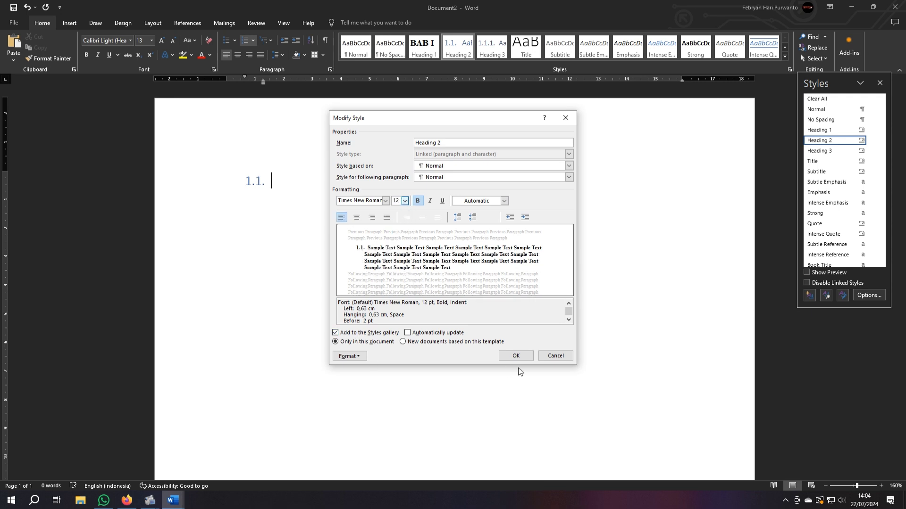
pyautogui.click(515, 356)
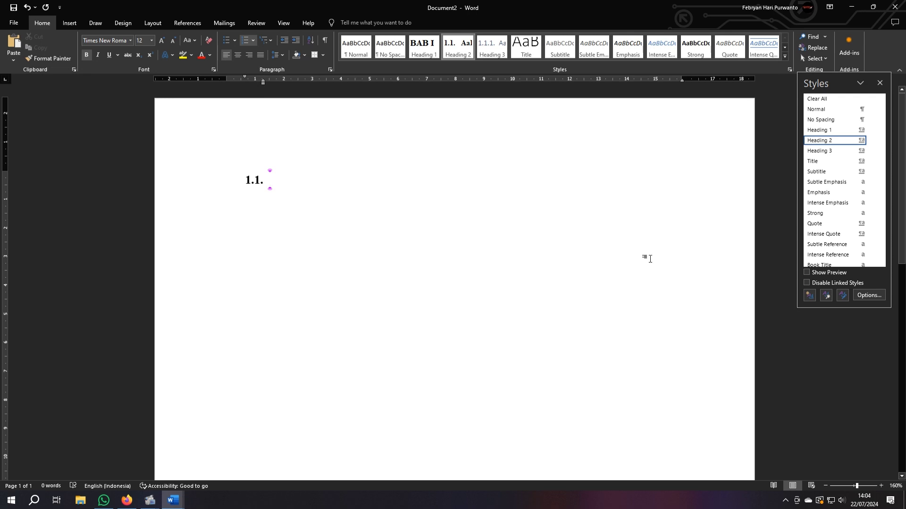
# - Apply the Heading 3 style to the empty line and modify it to use Times New Roman in the Automatic color
pyautogui.click(822, 151)
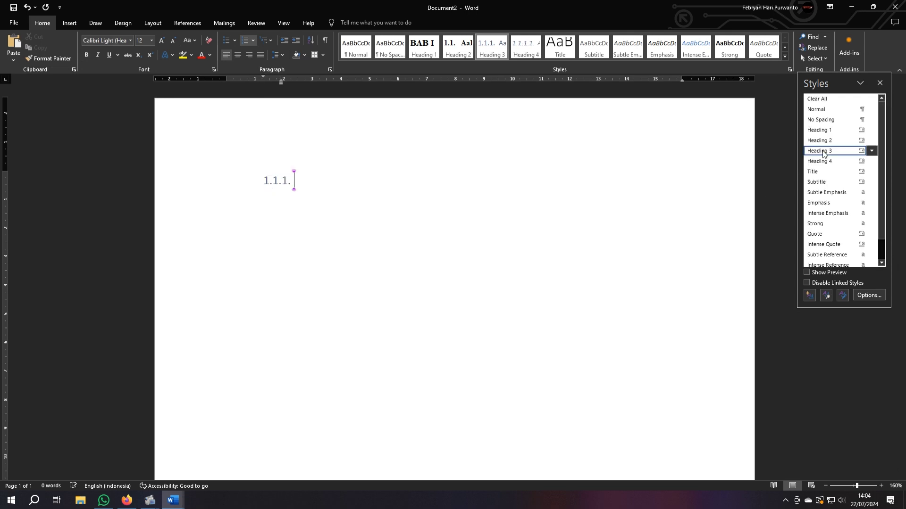
pyautogui.rightClick(823, 153)
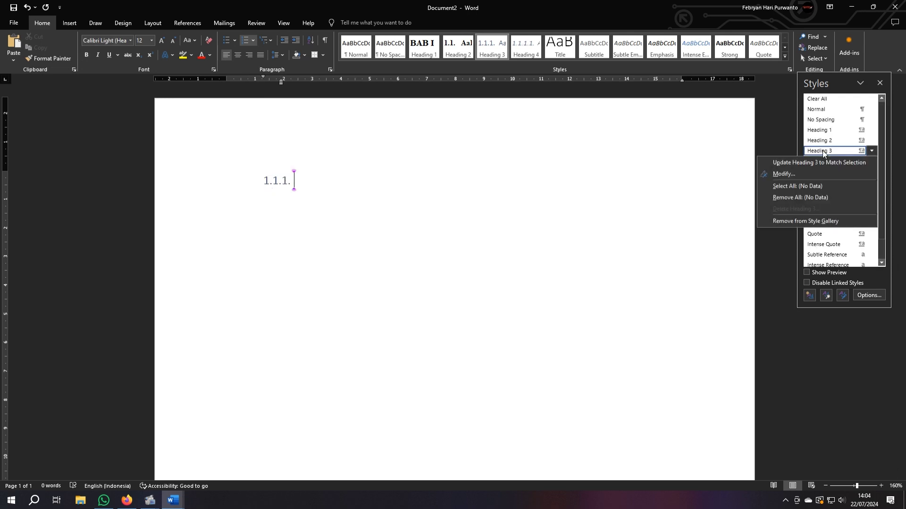
pyautogui.click(800, 175)
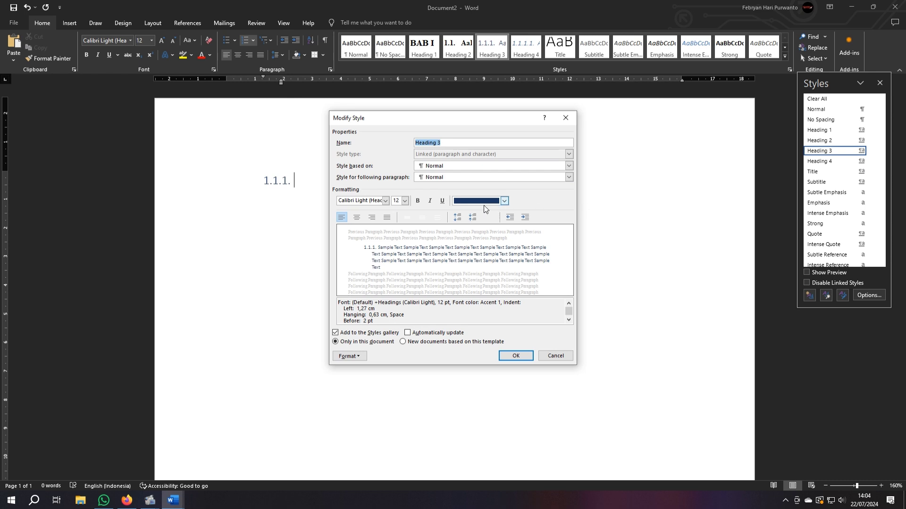
pyautogui.click(386, 200)
pyautogui.click(381, 234)
pyautogui.click(405, 201)
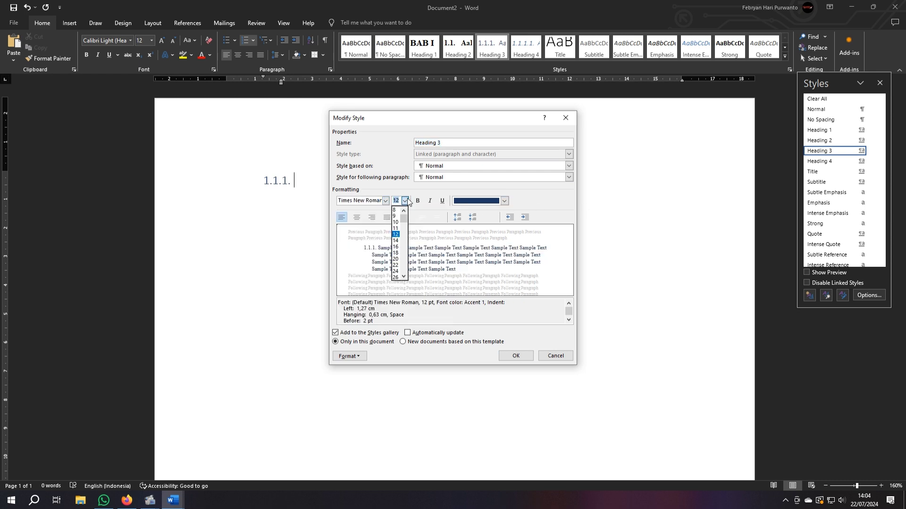
pyautogui.click(406, 201)
pyautogui.click(505, 201)
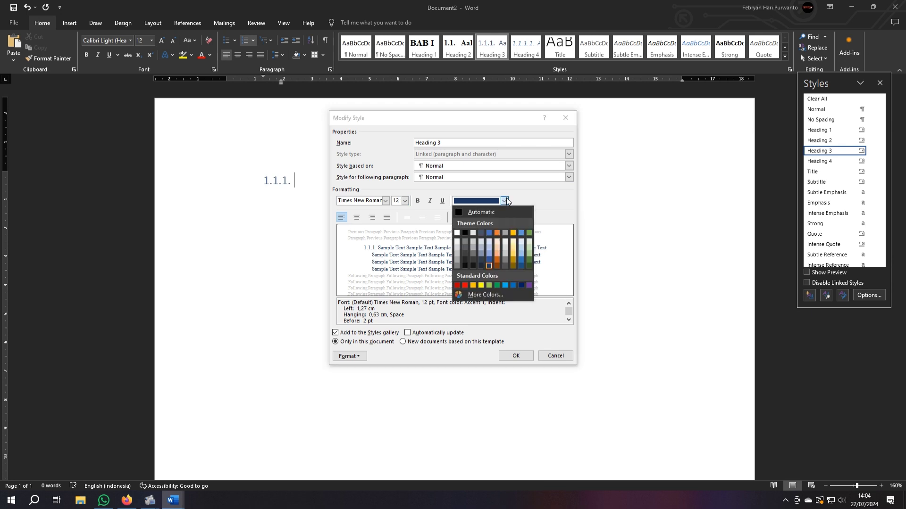
pyautogui.click(480, 212)
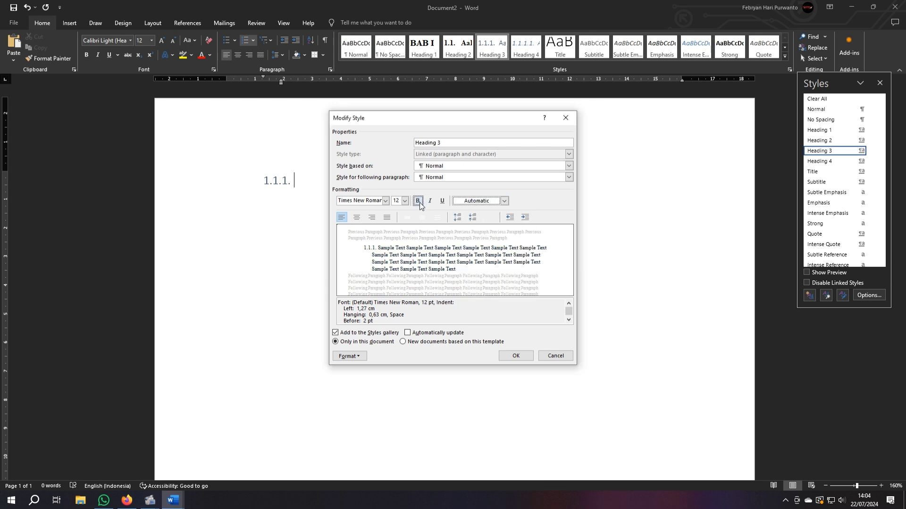
pyautogui.click(509, 357)
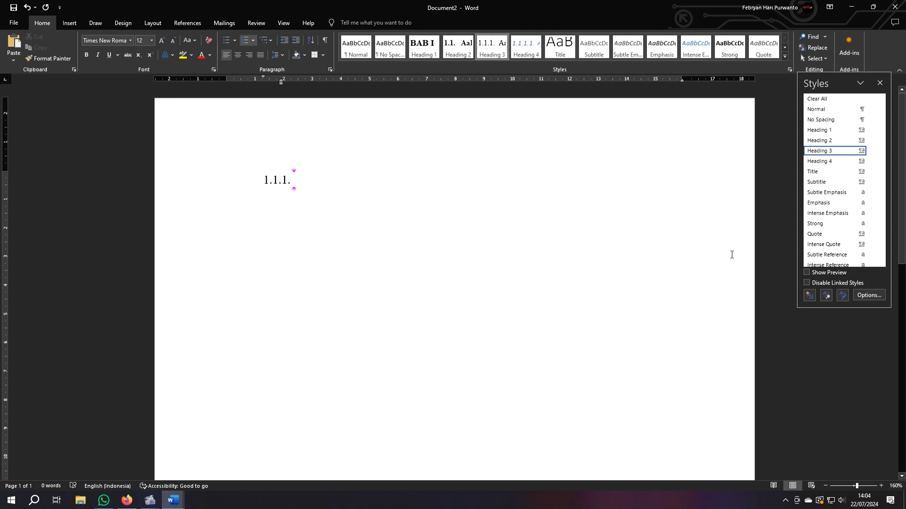
# - Apply Heading 4 to the empty line and modify the style to non-italic Times New Roman, 12 pt, in the Automatic color
pyautogui.click(825, 162)
pyautogui.rightClick(825, 162)
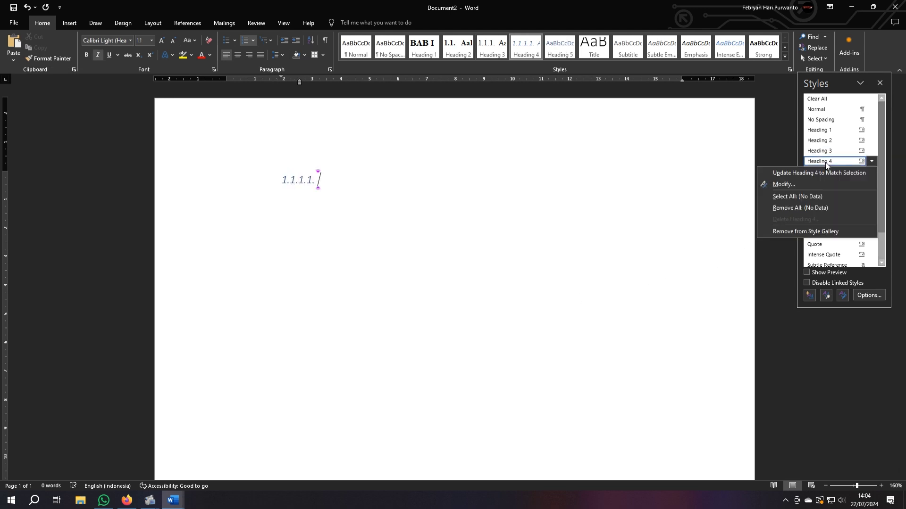
pyautogui.click(800, 184)
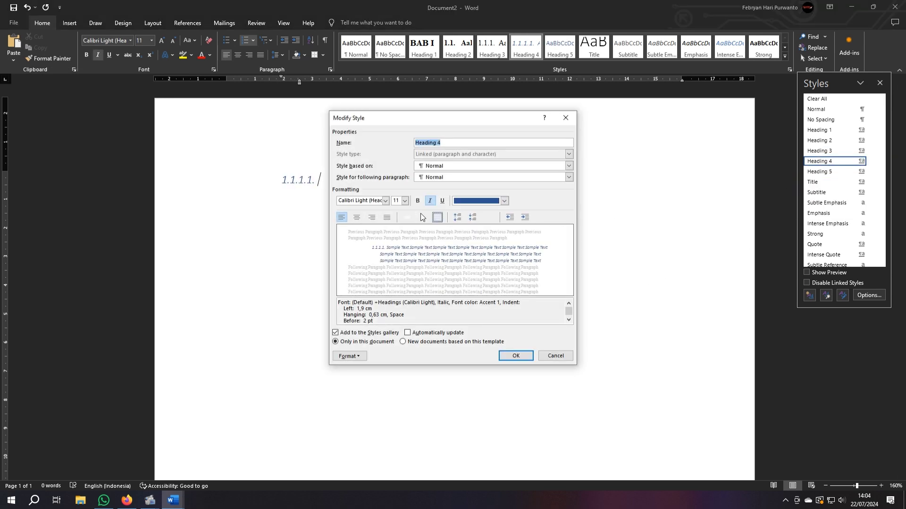
pyautogui.click(386, 206)
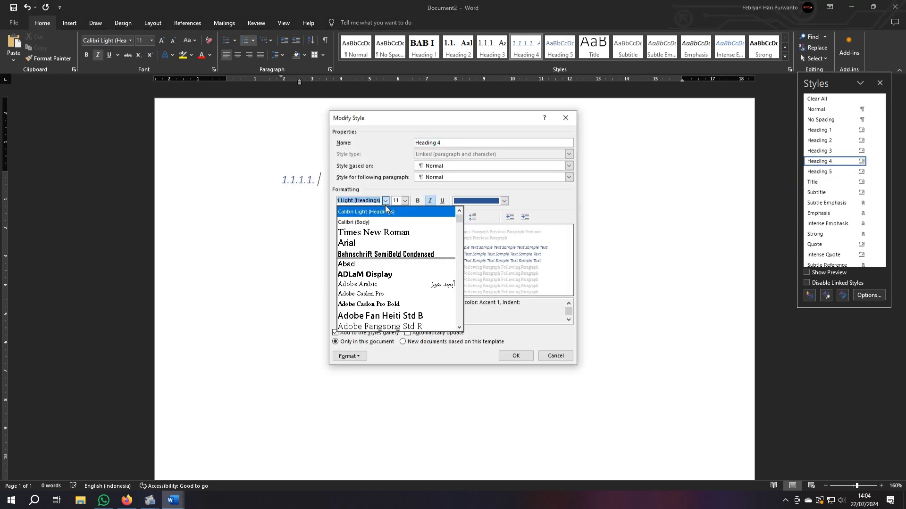
pyautogui.click(385, 233)
pyautogui.click(405, 201)
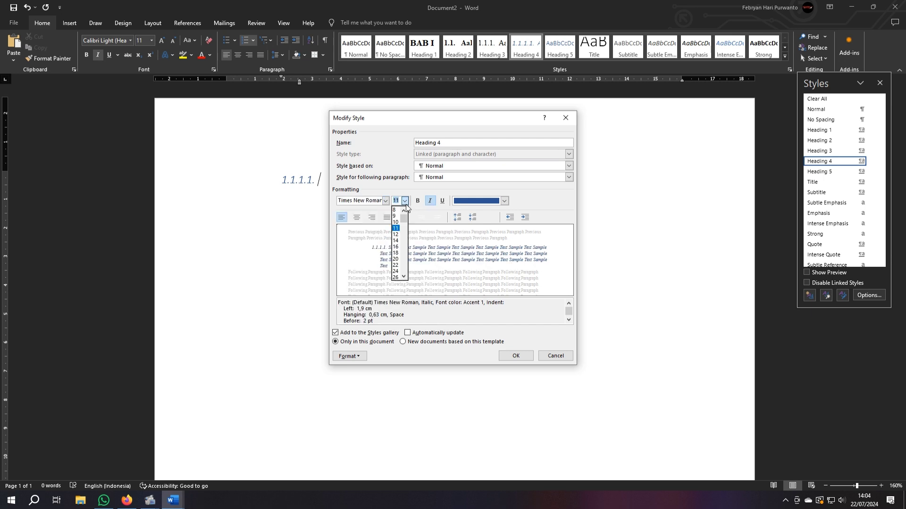
pyautogui.click(397, 236)
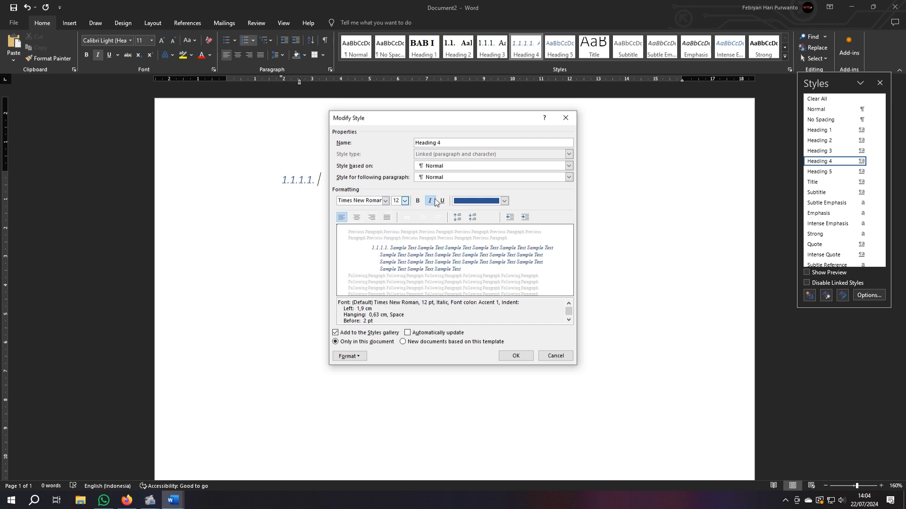
pyautogui.click(504, 201)
pyautogui.click(484, 216)
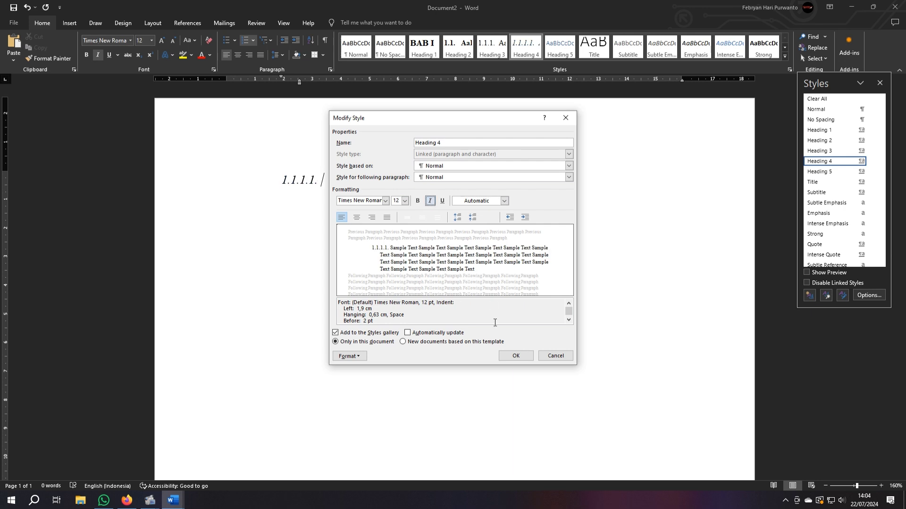
pyautogui.hotkey('ctrl', 'i')
pyautogui.click(516, 357)
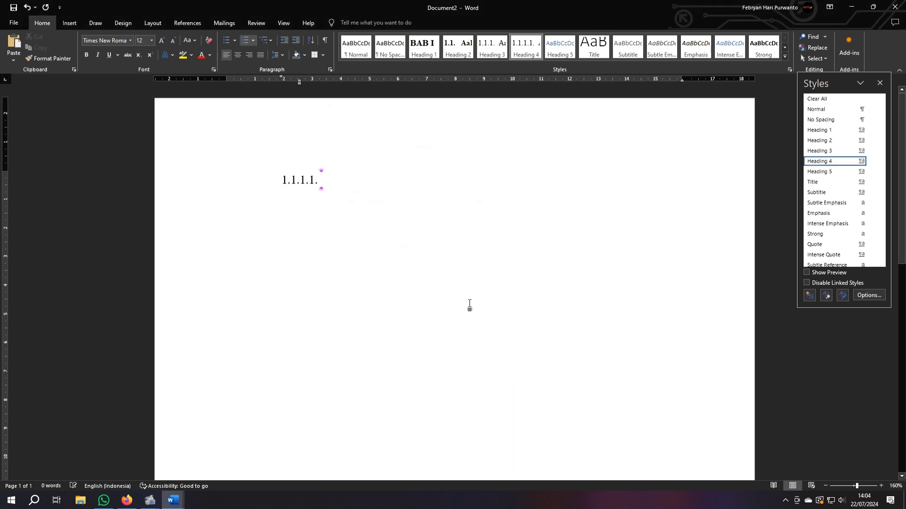
# - Remove the Heading 4 numbering from the empty line, returning it to the Normal style
pyautogui.click(191, 186)
pyautogui.press('BackSpace')
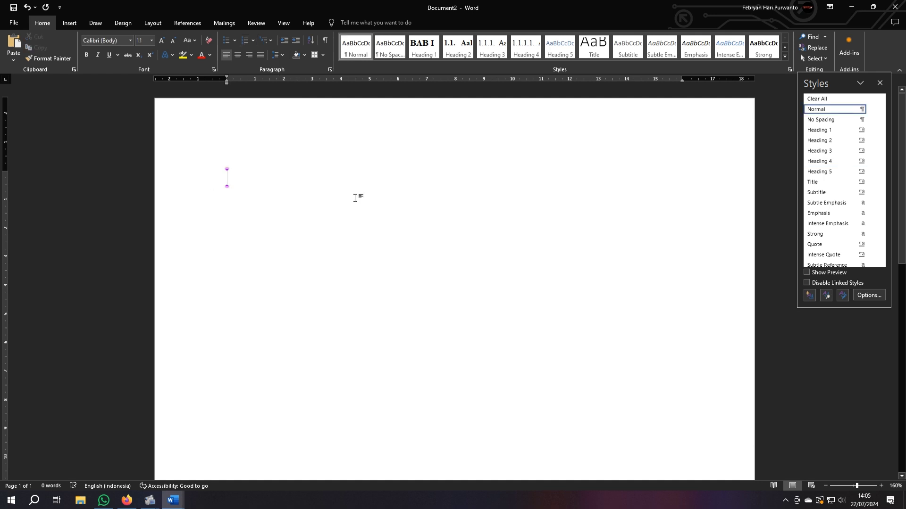
pyautogui.write('B')
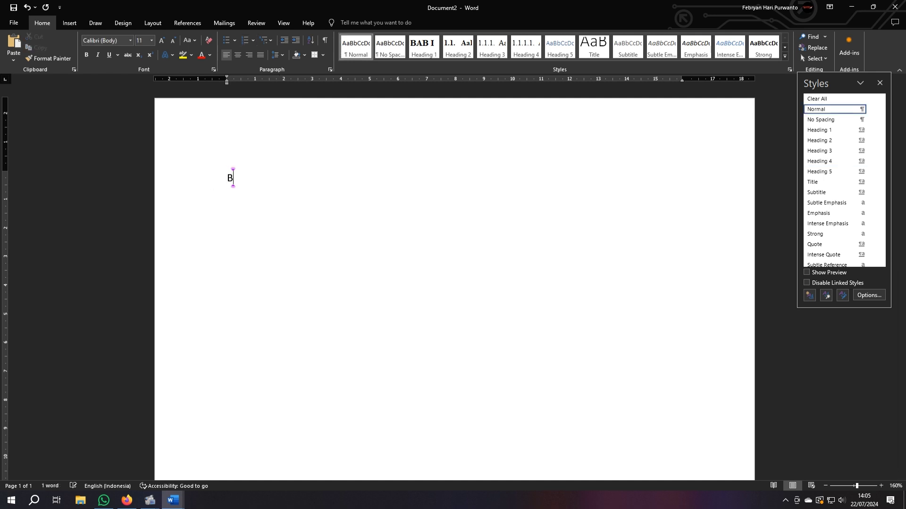
pyautogui.write('AB 1')
pyautogui.press('BackSpace')
pyautogui.press('BackSpace')
pyautogui.press('BackSpace')
pyautogui.press('BackSpace')
pyautogui.press('BackSpace')
# - Enter the chapter title PENDAHULUAN on the first line and apply the Heading 1 style to it
pyautogui.write('PENDAHULUAN')
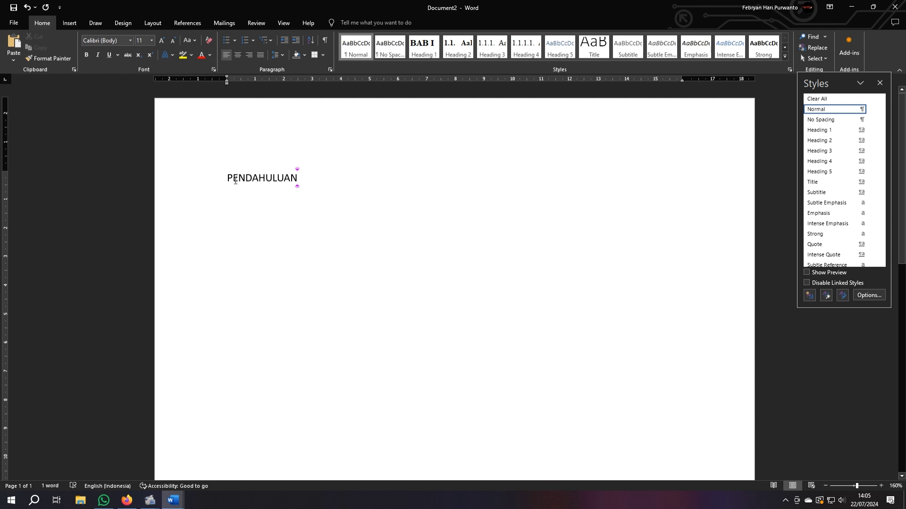
pyautogui.click(203, 179)
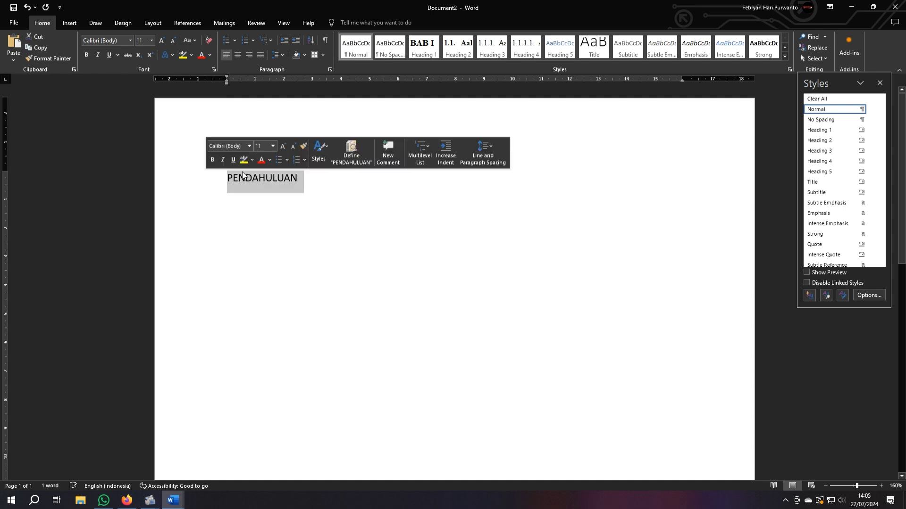
pyautogui.click(423, 49)
pyautogui.click(423, 49)
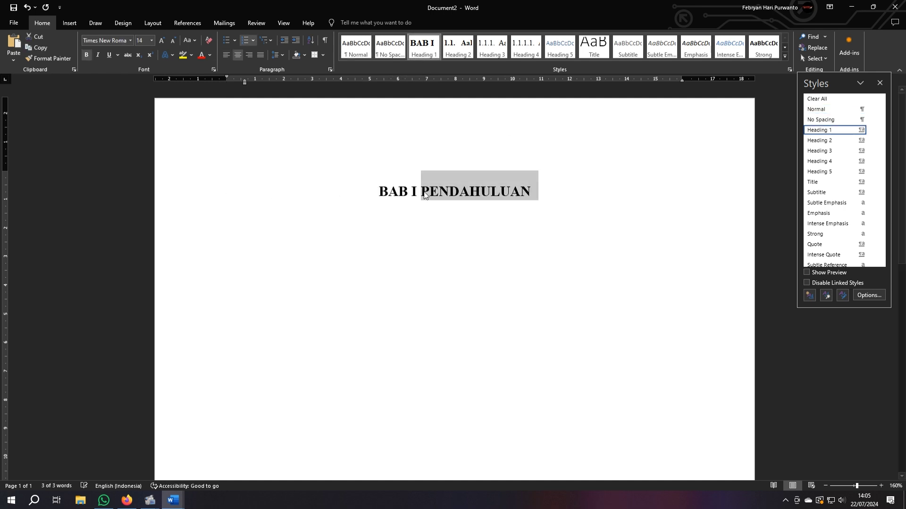
pyautogui.click(562, 203)
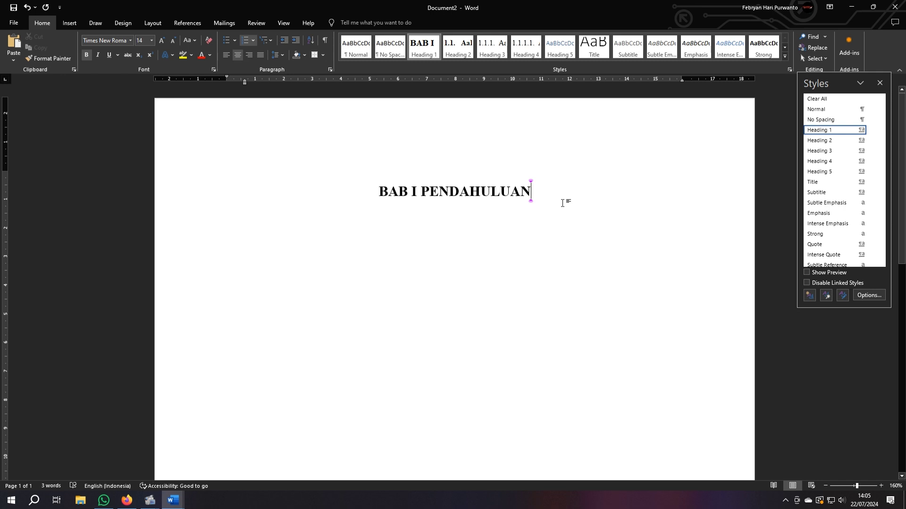
# - Add LATAR BELAKANG below the PENDAHULUAN title, separated by an empty line, and apply the Heading 2 style to it
pyautogui.press('Return')
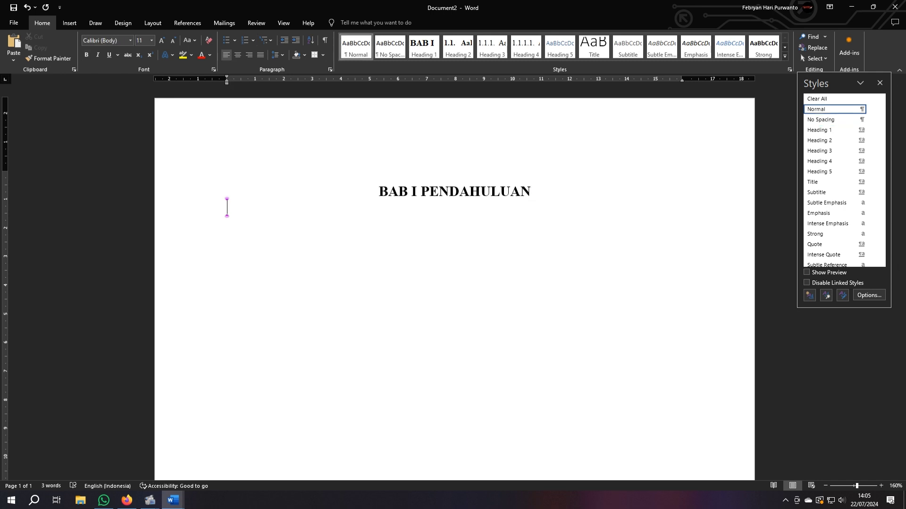
pyautogui.write('LATAR BELAKANG')
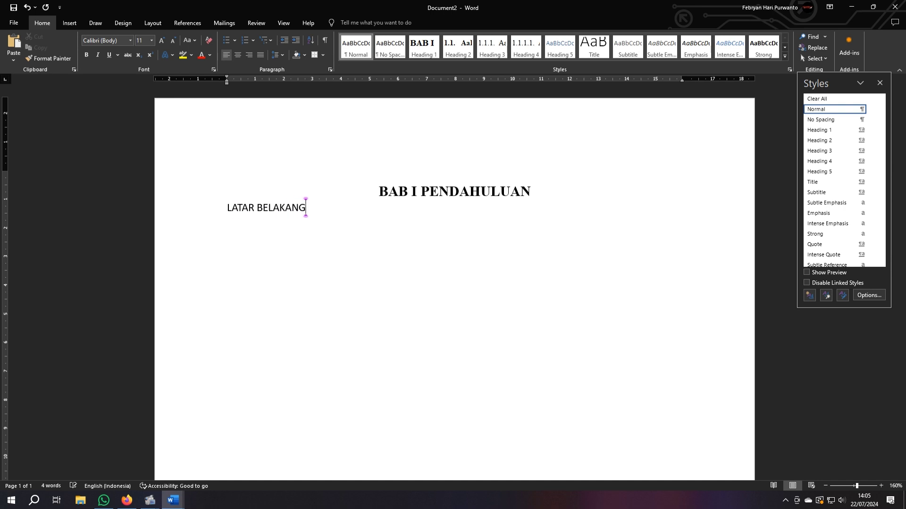
pyautogui.click(228, 209)
pyautogui.press('Return')
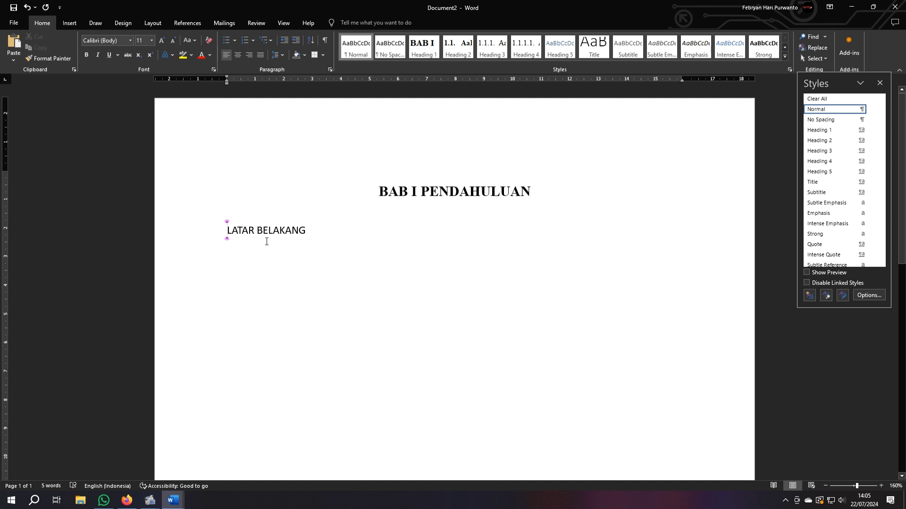
pyautogui.click(462, 50)
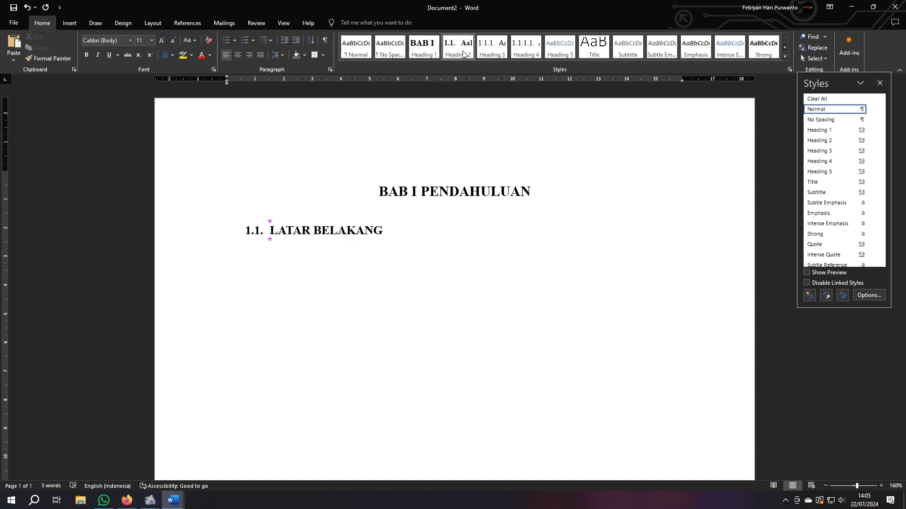
# - Add the subheadings MASALAH, TUJUAN and MANFAAT on separate lines below LATAR BELAKANG, each in the Heading 2 style
pyautogui.click(409, 225)
pyautogui.press('Return')
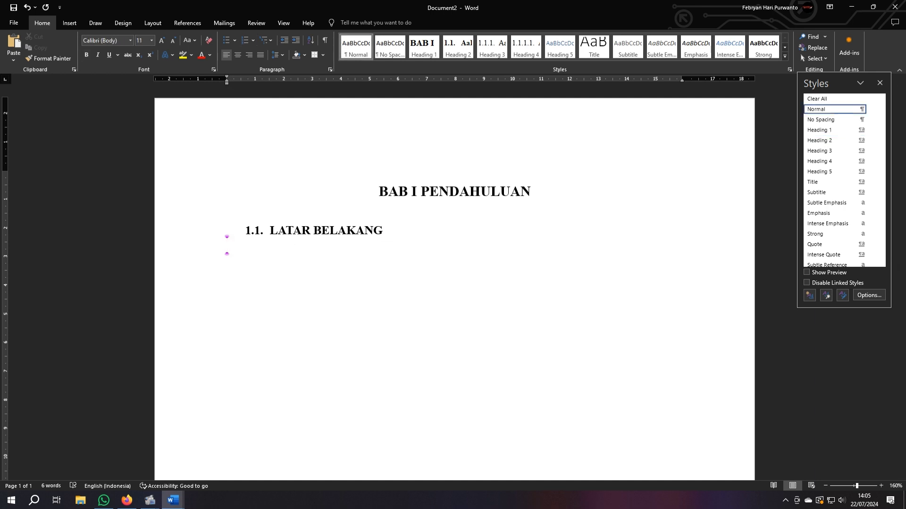
pyautogui.write('MASALAH')
pyautogui.click(461, 52)
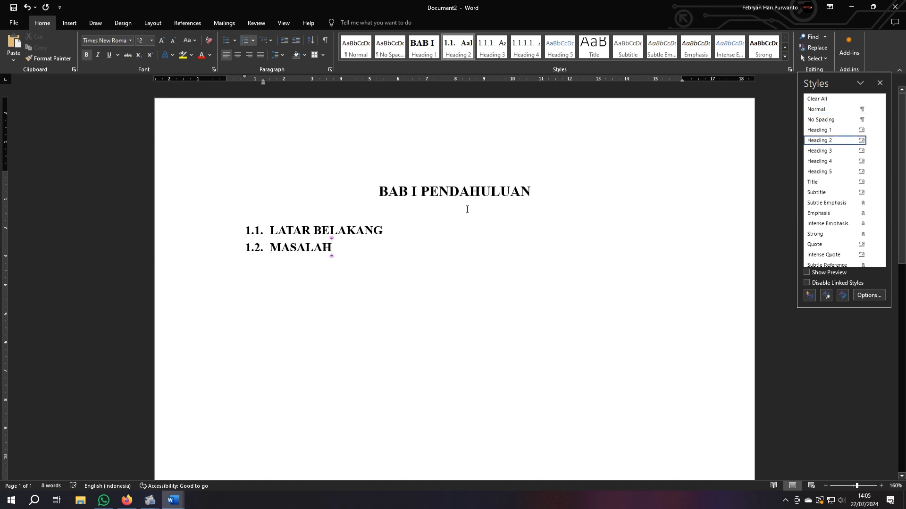
pyautogui.press('Return')
pyautogui.write('TUJUAN')
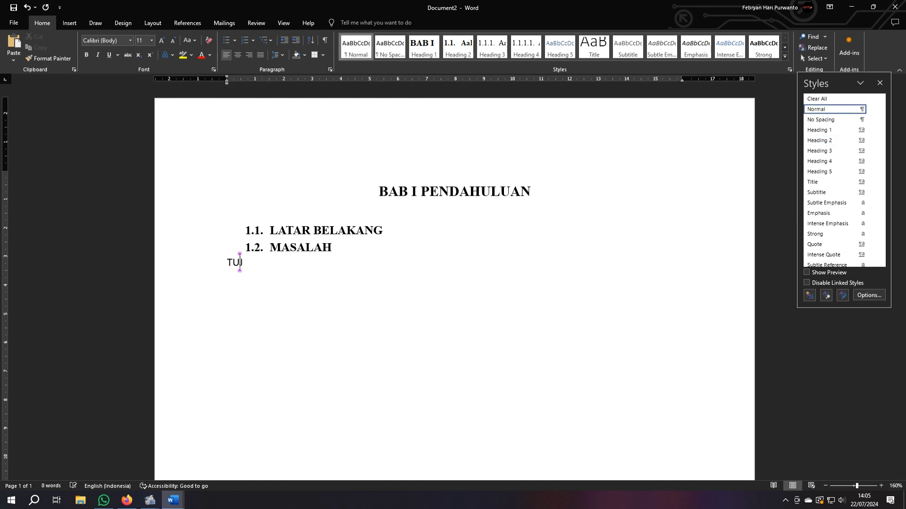
pyautogui.click(459, 49)
pyautogui.press('Return')
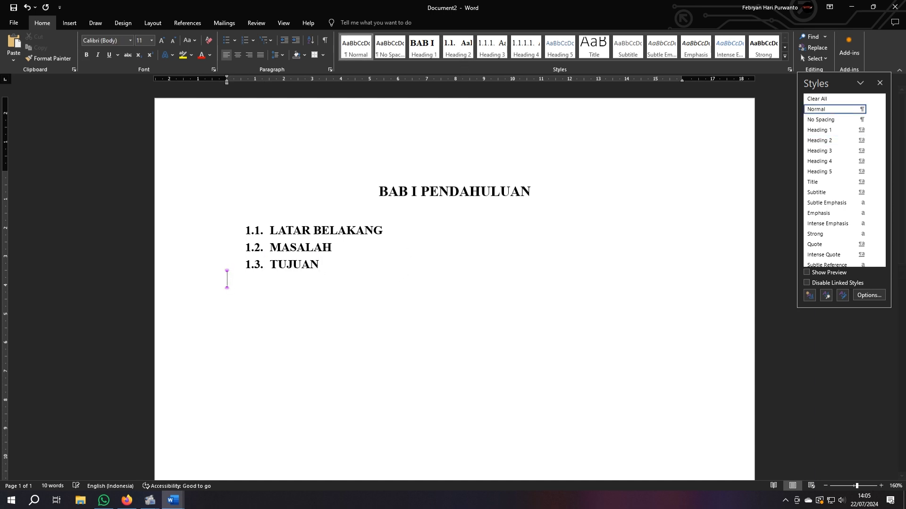
pyautogui.write('MANFAAT')
pyautogui.click(458, 49)
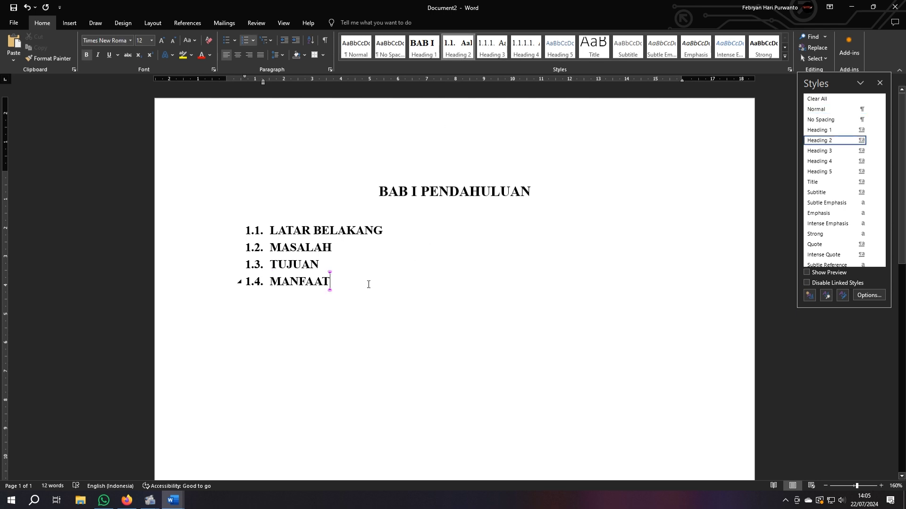
# - Enter BAGI PENULIS, BAGI MASYARAKAT and BAGI INSTANSI on separate lines below MANFAAT
pyautogui.press('Return')
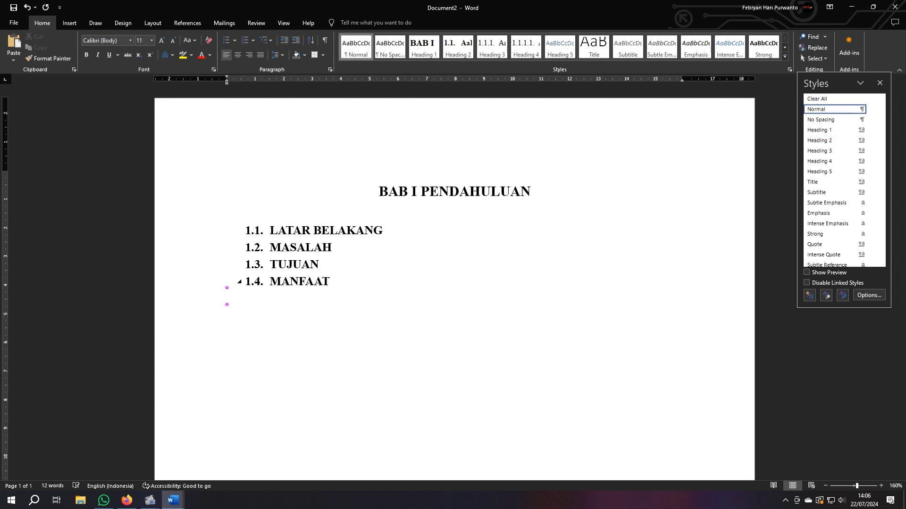
pyautogui.write('BAGI PENULIS')
pyautogui.press('Return')
pyautogui.write('BAGI ')
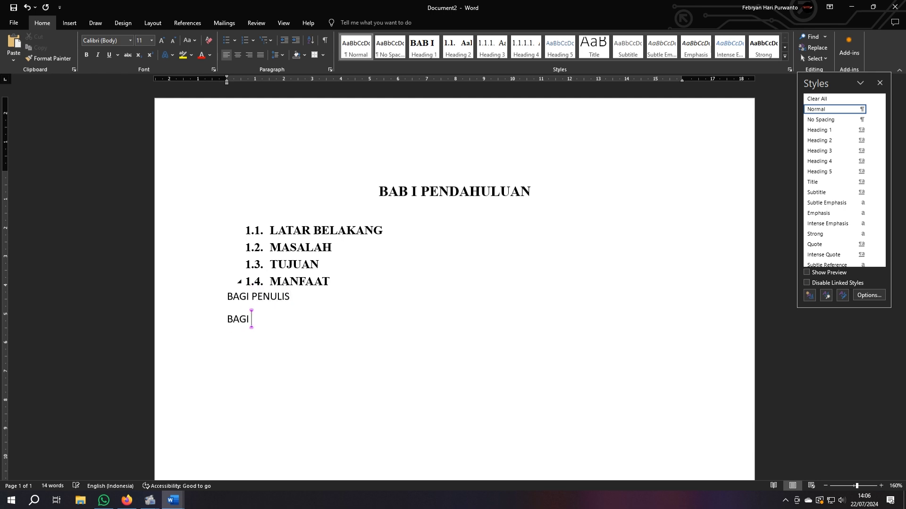
pyautogui.write('MASYARAKAT')
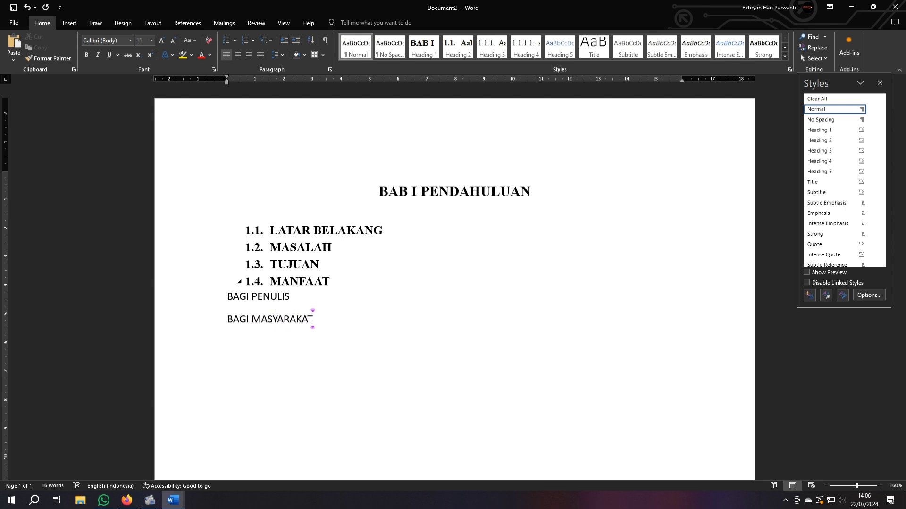
pyautogui.press('Return')
pyautogui.write('BAGI INSTANSI')
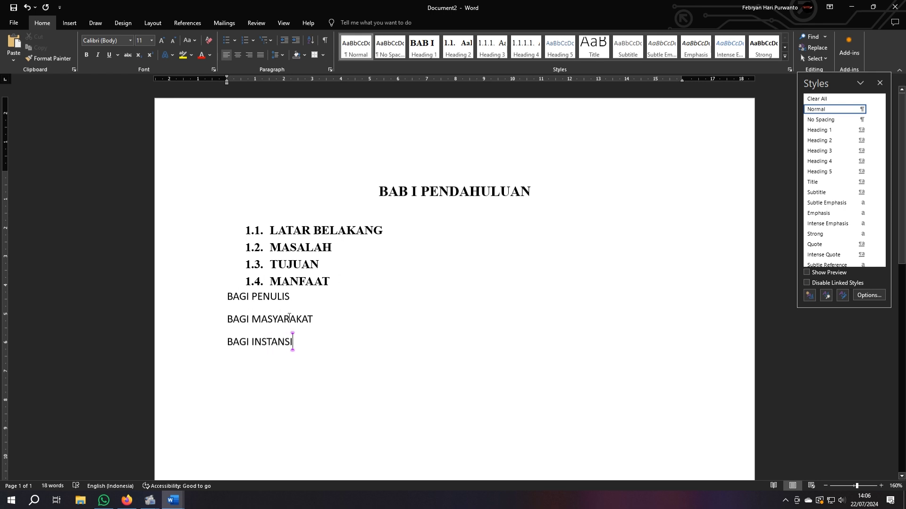
# - Apply the Heading 3 style to the BAGI PENULIS, BAGI MASYARAKAT and BAGI INSTANSI lines
pyautogui.click(229, 298)
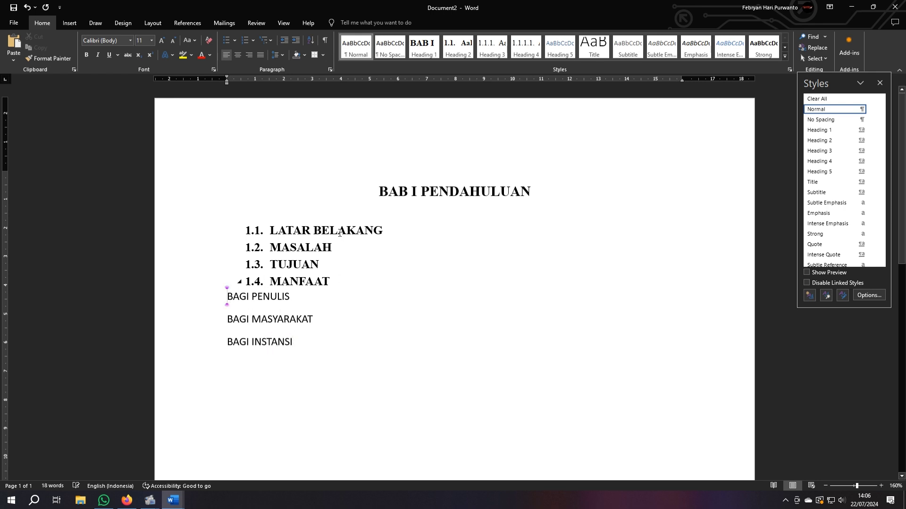
pyautogui.click(492, 47)
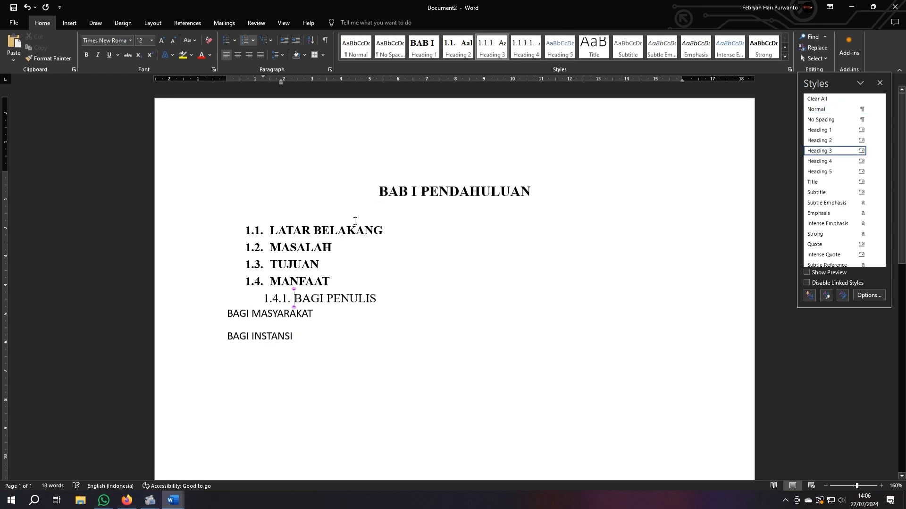
pyautogui.click(208, 319)
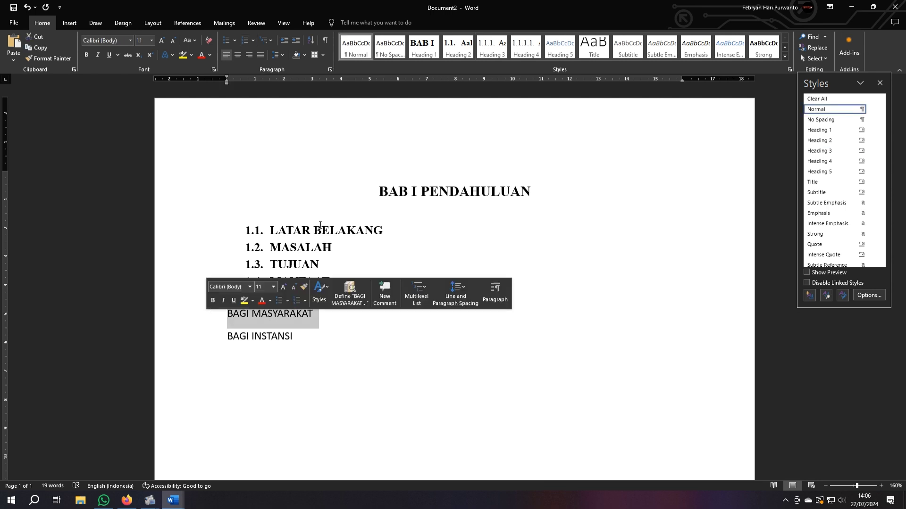
pyautogui.click(492, 52)
pyautogui.click(207, 333)
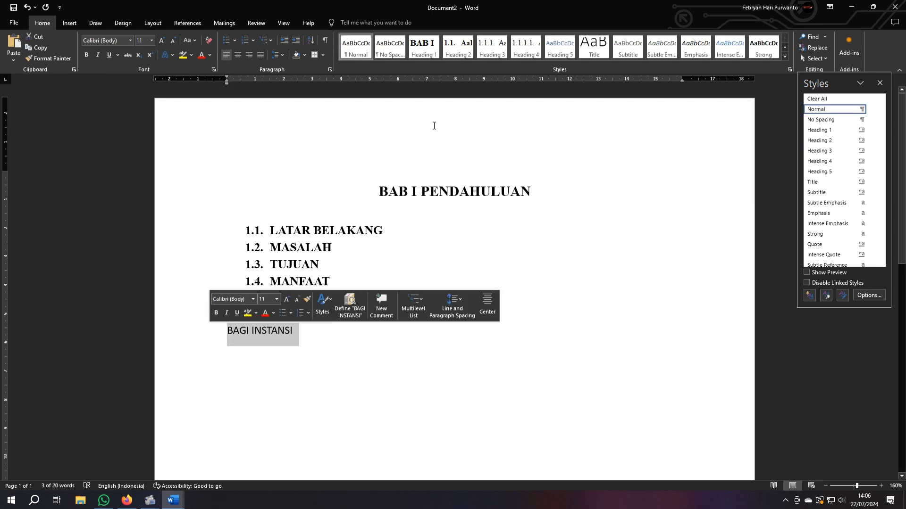
pyautogui.click(491, 53)
pyautogui.click(421, 342)
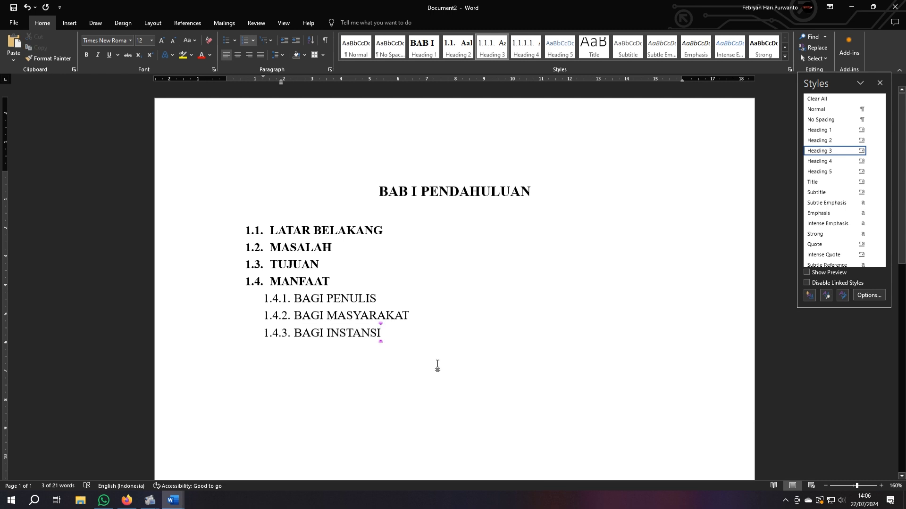
# - Add the chapter title LANDASAN TEORI below BAGI INSTANSI, separated by an empty line, and apply the Heading 1 style to it
pyautogui.click(227, 347)
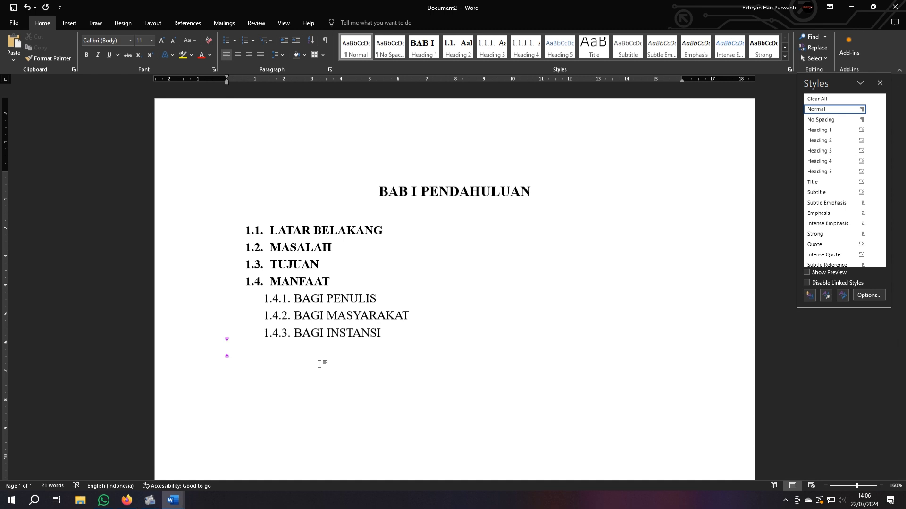
pyautogui.write('LANDASAN TEORI')
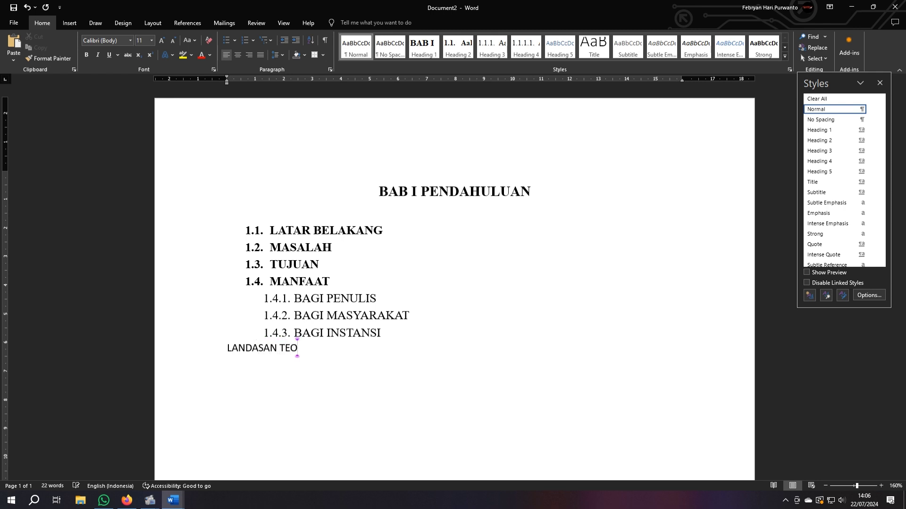
pyautogui.press('Left')
pyautogui.press('Left')
pyautogui.press('Left')
pyautogui.press('Left')
pyautogui.press('Left')
pyautogui.press('Left')
pyautogui.press('Left')
pyautogui.press('Left')
pyautogui.press('Left')
pyautogui.press('Left')
pyautogui.press('Left')
pyautogui.press('Left')
pyautogui.press('Left')
pyautogui.press('Left')
pyautogui.press('Return')
pyautogui.press('Return')
pyautogui.press('BackSpace')
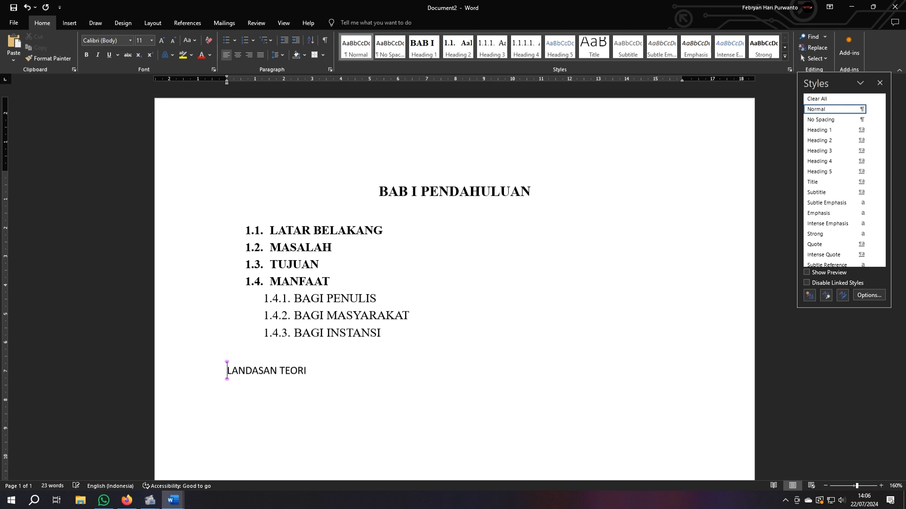
pyautogui.click(422, 47)
pyautogui.click(415, 376)
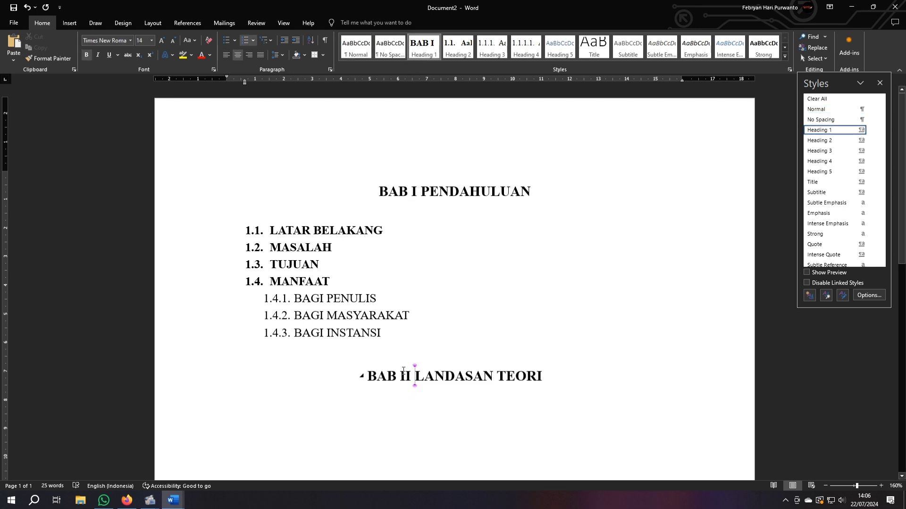
# - Add TINJAUAN PUSTAKA below the LANDASAN TEORI title, separated by an empty line, and apply the Heading 2 style to it
pyautogui.click(550, 375)
pyautogui.press('Return')
pyautogui.press('Return')
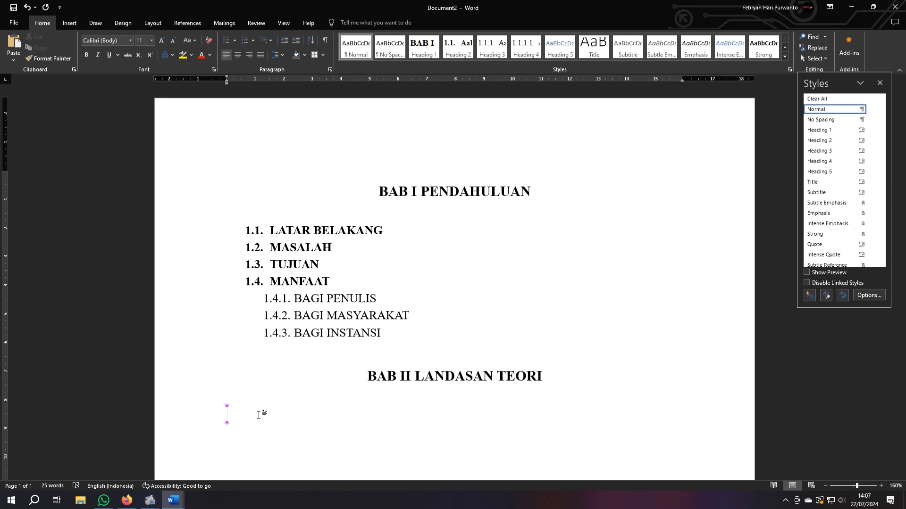
pyautogui.write('TINJAUAN PUSTAKA')
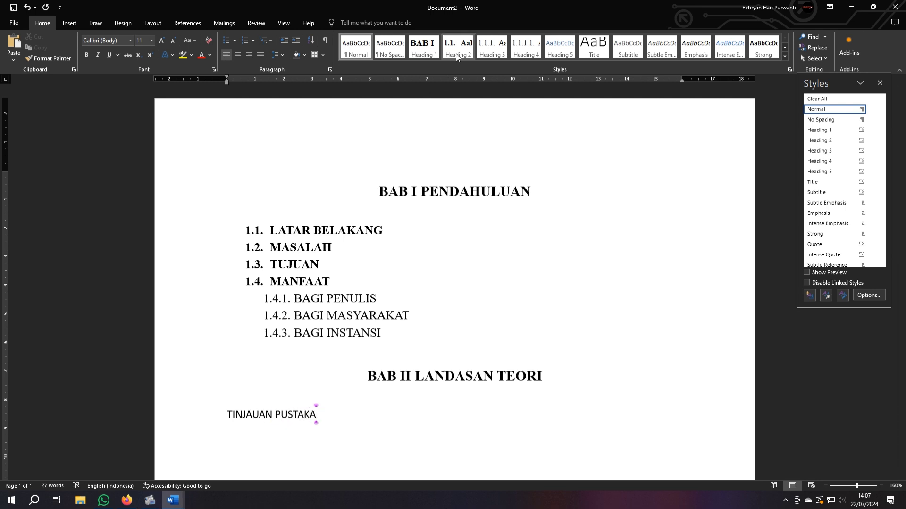
pyautogui.click(433, 56)
pyautogui.click(458, 50)
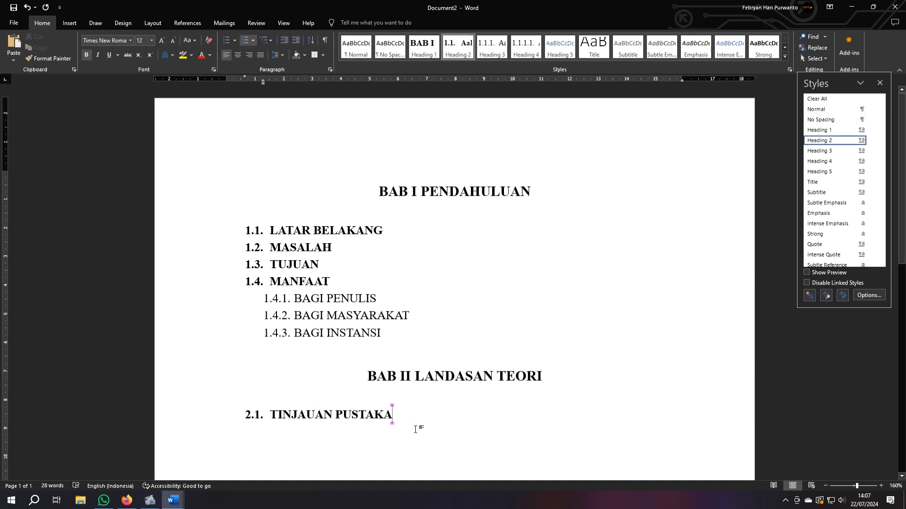
# - Add SISTEM INFORMASI on the line below TINJAUAN PUSTAKA and apply the Heading 3 style to it
pyautogui.press('Return')
pyautogui.scroll(-1, 434, 405)
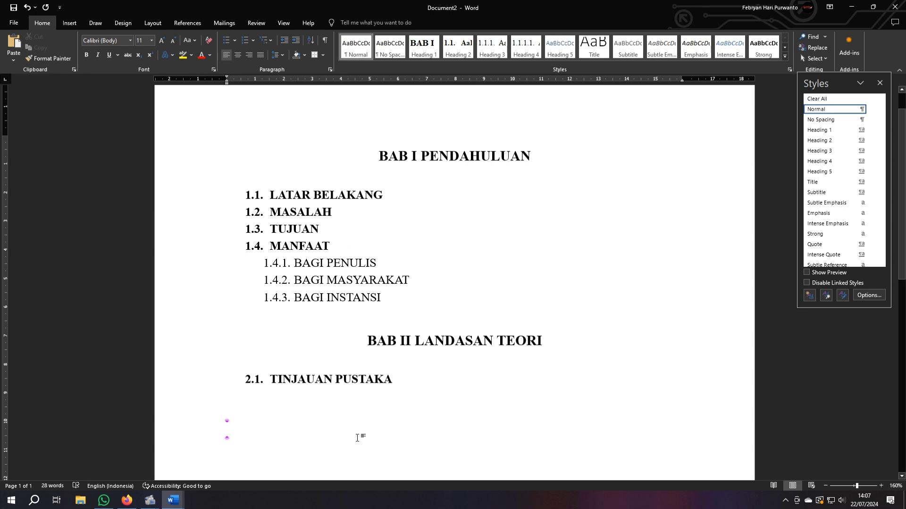
pyautogui.write('SISTEM I')
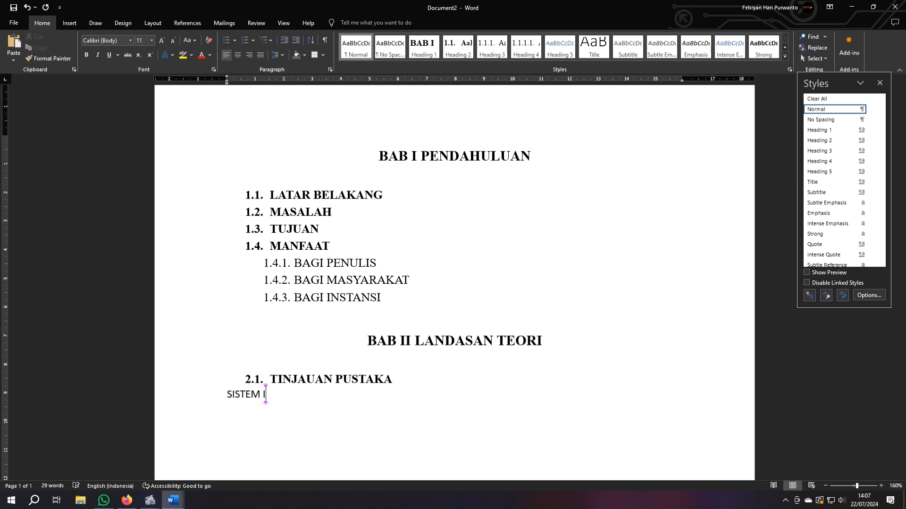
pyautogui.write('NFORMASI')
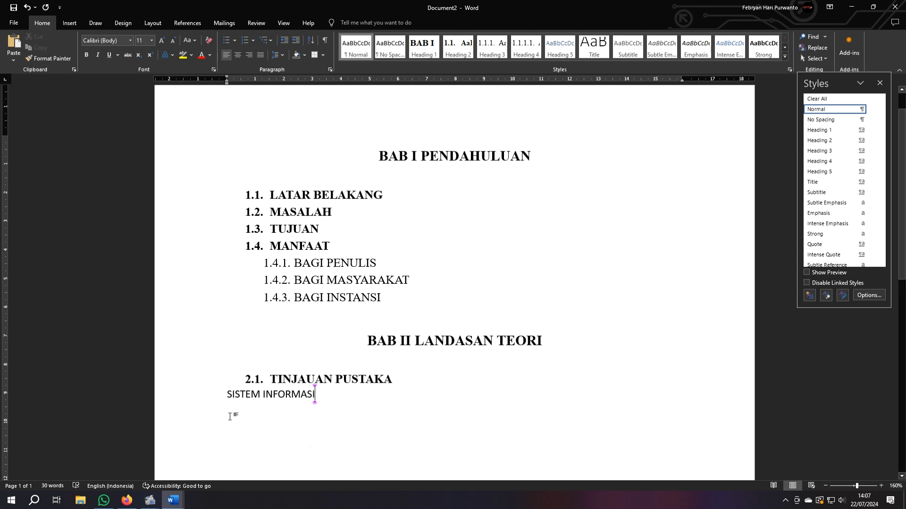
pyautogui.click(486, 48)
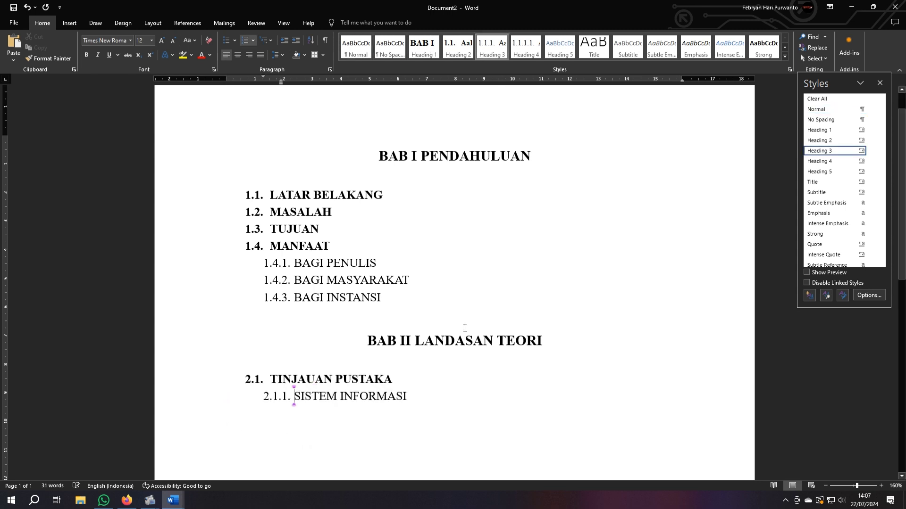
# - Add PHP on a new line below SISTEM INFORMASI and apply the Heading 3 style to it
pyautogui.click(441, 400)
pyautogui.press('Return')
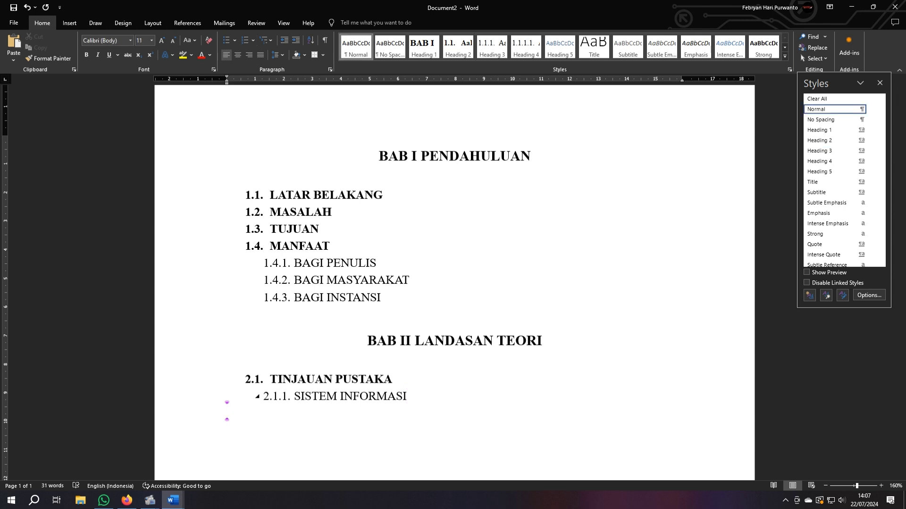
pyautogui.write('PHP')
pyautogui.click(458, 49)
pyautogui.click(493, 51)
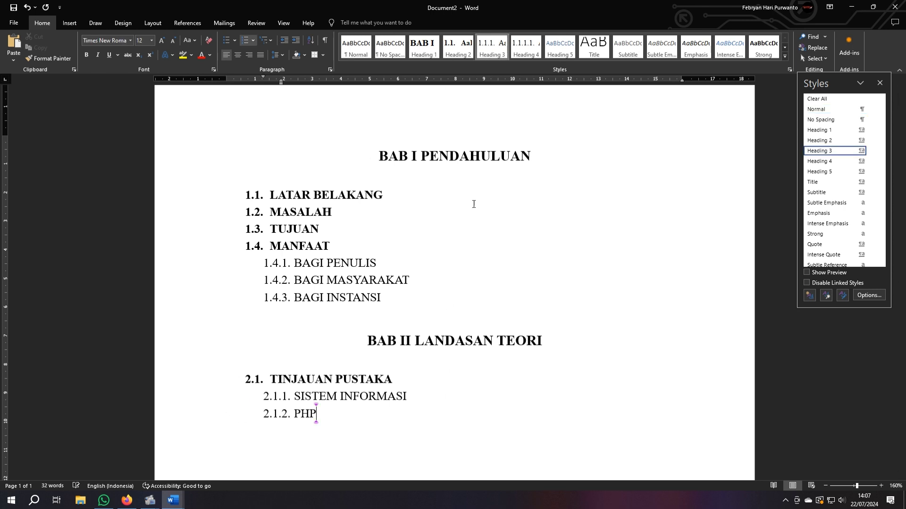
# - Add MYSQL on a new line below PHP and apply the Heading 3 style to it
pyautogui.press('Return')
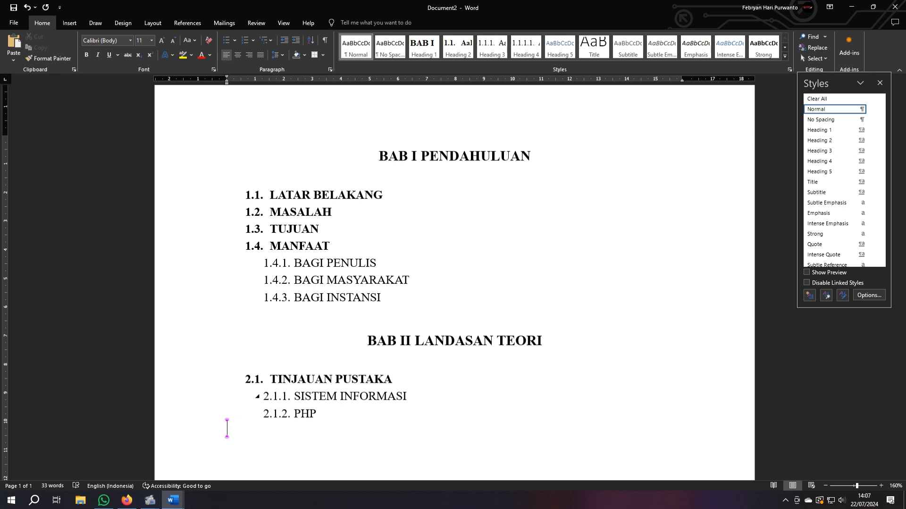
pyautogui.write('MYSQL')
pyautogui.click(489, 52)
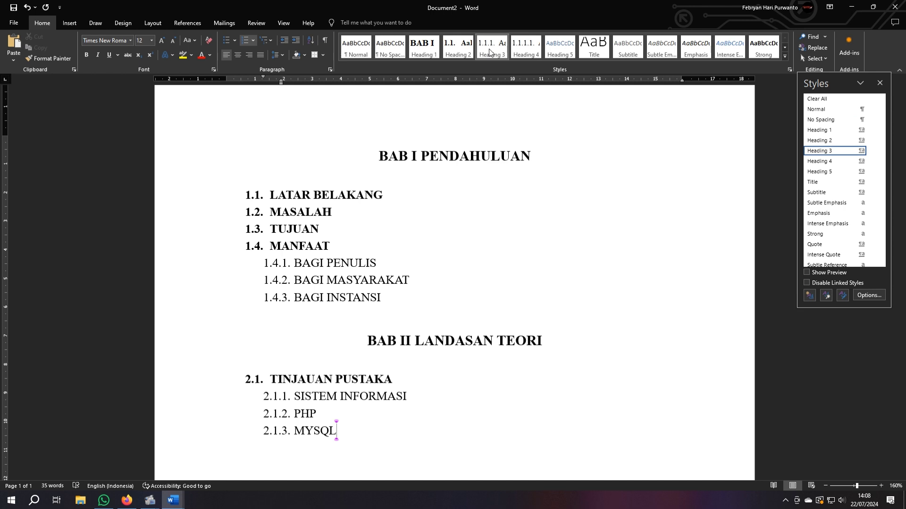
# - Add the chapter title METODOLOGI PENELITIAN below MYSQL, separated by an empty line, and apply the Heading 1 style to it
pyautogui.press('Return')
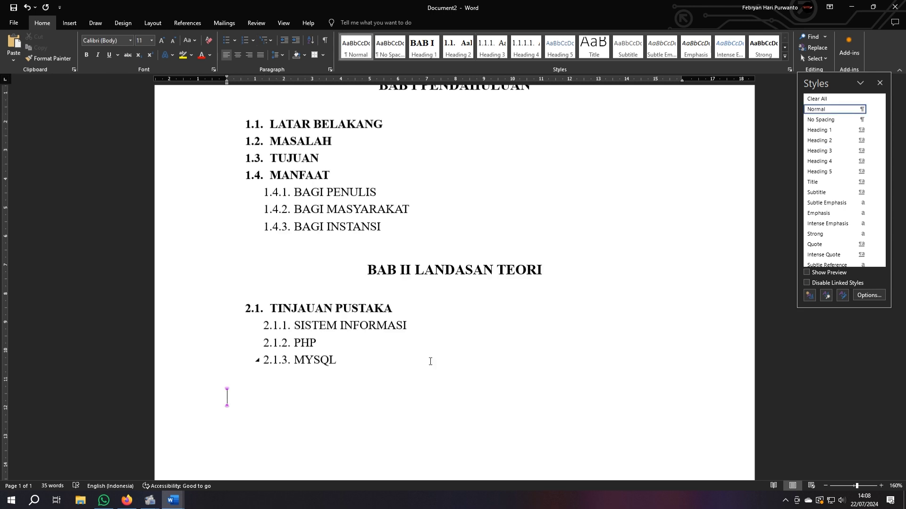
pyautogui.write('METODOLOGI ')
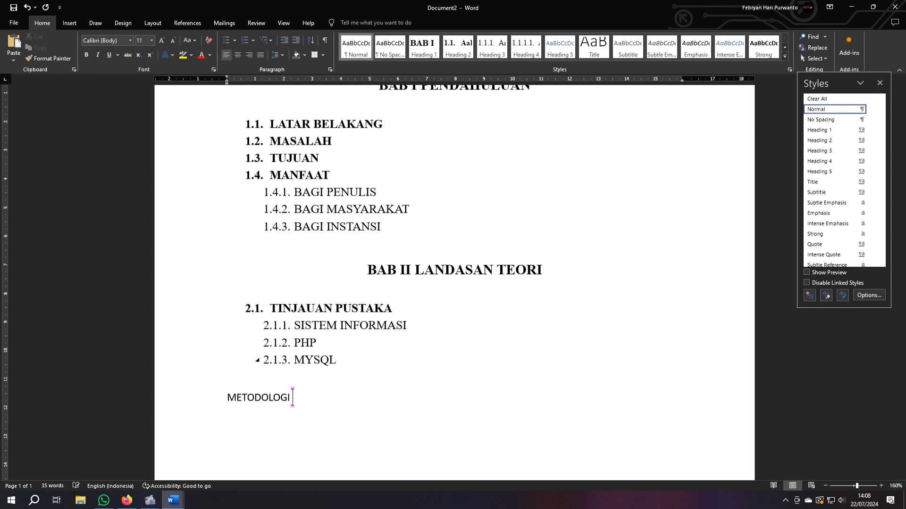
pyautogui.write('PENELITIAN')
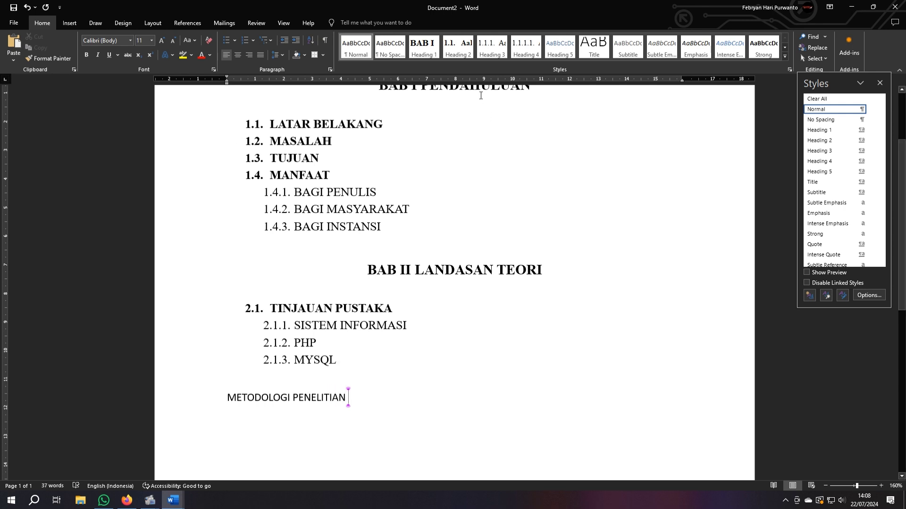
pyautogui.click(428, 50)
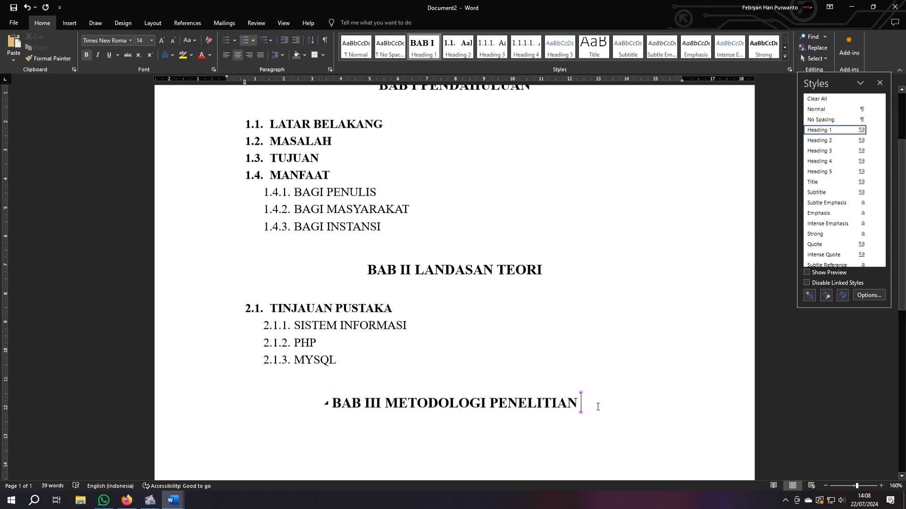
# - Copy the entries 3.1. PENGUMPULAN DATA through 3.2.4. RANCANGAN BASISDATA from Document1 and paste them below the METODOLOGI PENELITIAN title in Document2
pyautogui.press('Return')
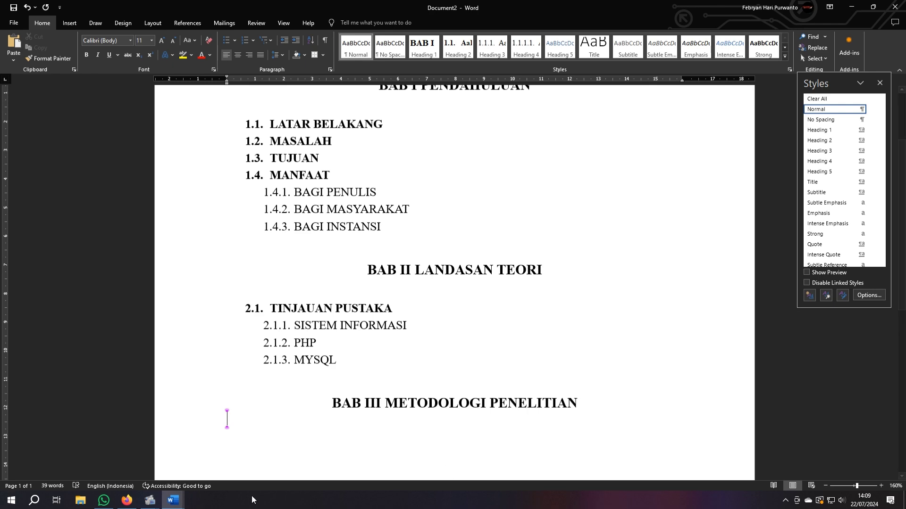
pyautogui.click(173, 500)
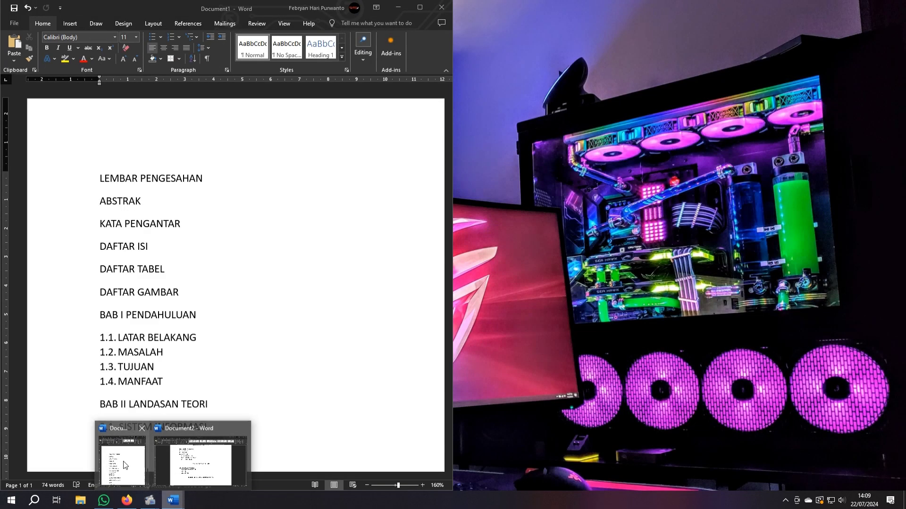
pyautogui.click(125, 466)
pyautogui.scroll(-5, 189, 357)
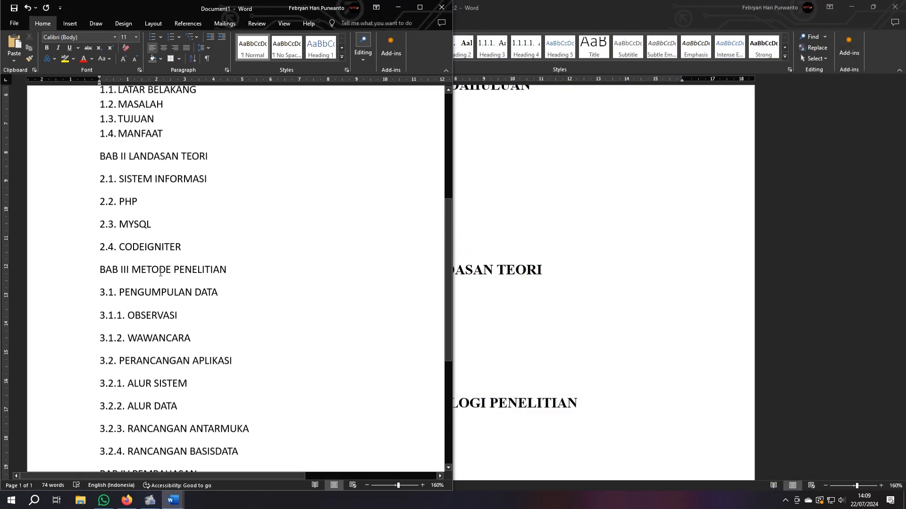
pyautogui.scroll(-2, 165, 289)
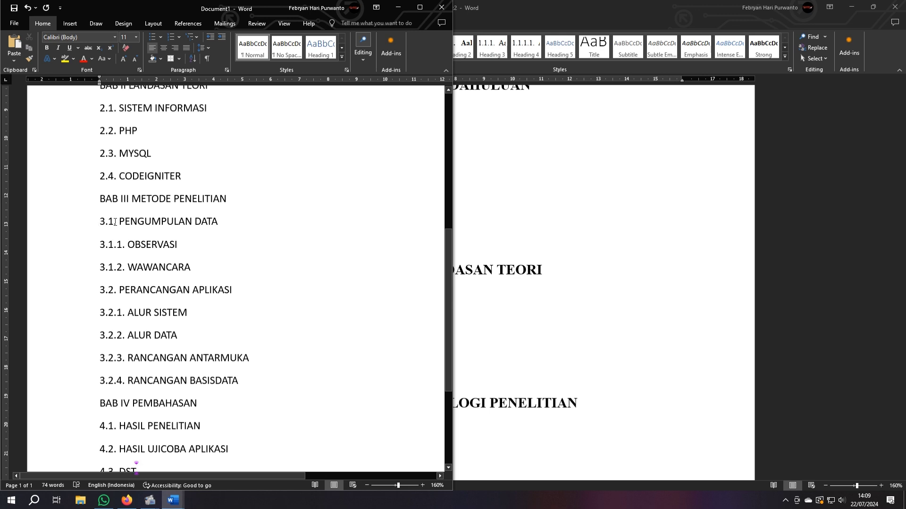
pyautogui.moveTo(99, 226); pyautogui.dragTo(226, 379)
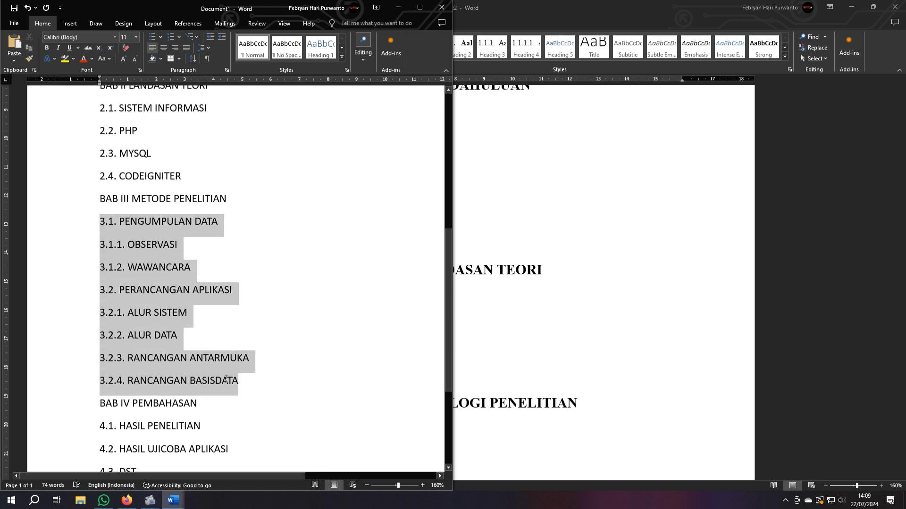
pyautogui.rightClick(183, 361)
pyautogui.click(211, 238)
pyautogui.click(500, 314)
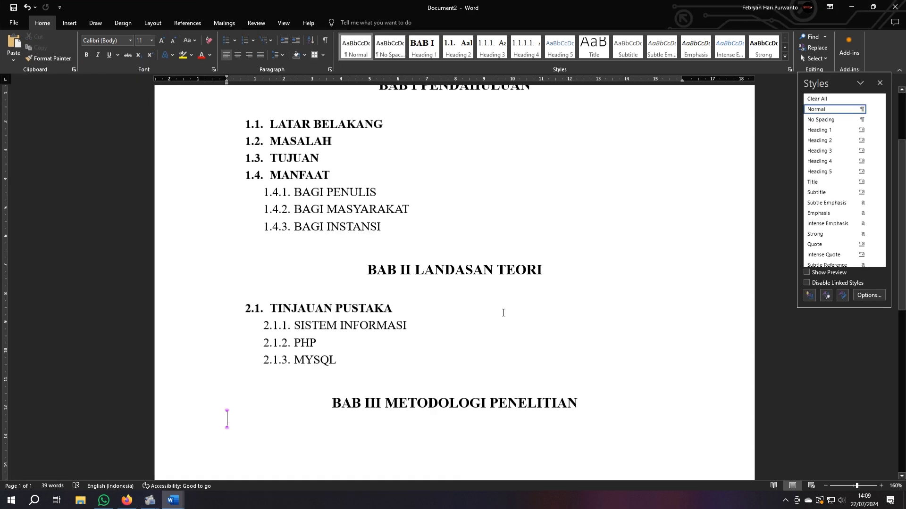
pyautogui.scroll(-3, 294, 333)
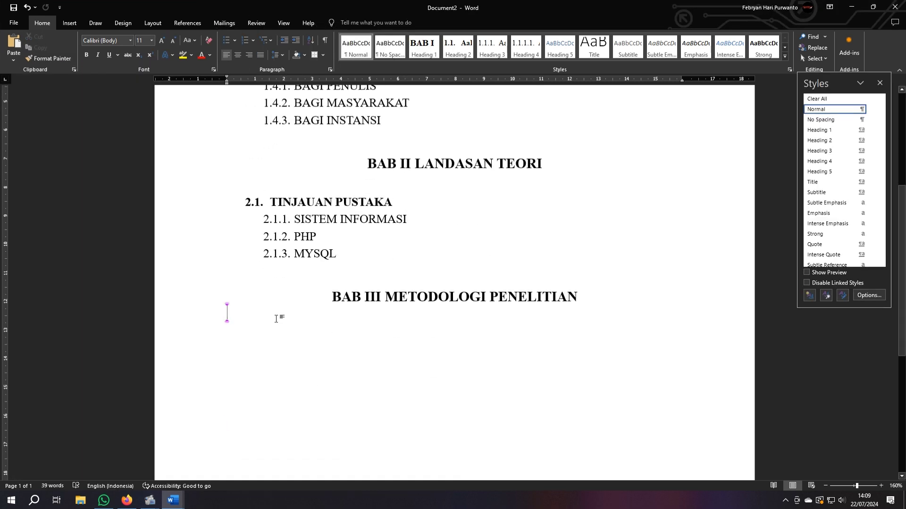
pyautogui.hotkey('ctrl', 'v')
# - Delete the manually typed numbers in front of PENGUMPULAN DATA, OBSERVASI and WAWANCARA
pyautogui.scroll(-1, 276, 319)
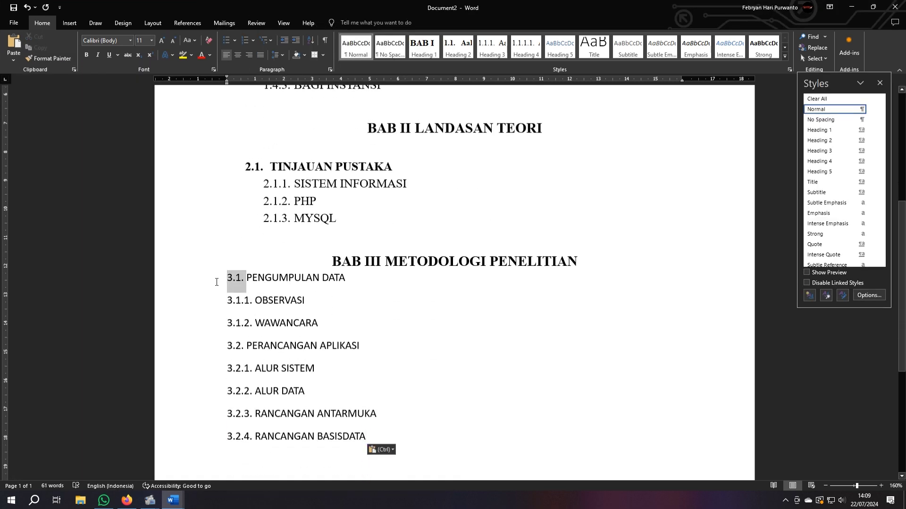
pyautogui.press('BackSpace')
pyautogui.click(227, 308)
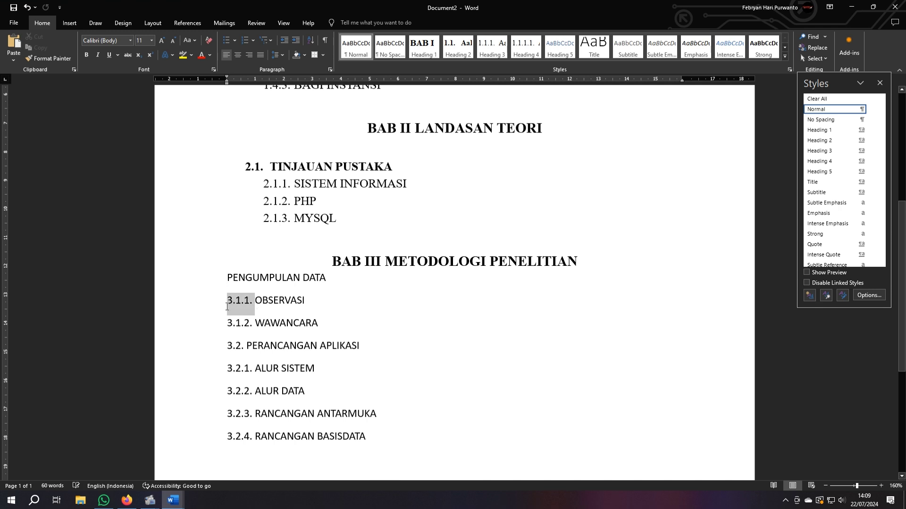
pyautogui.press('BackSpace')
pyautogui.click(227, 329)
pyautogui.press('BackSpace')
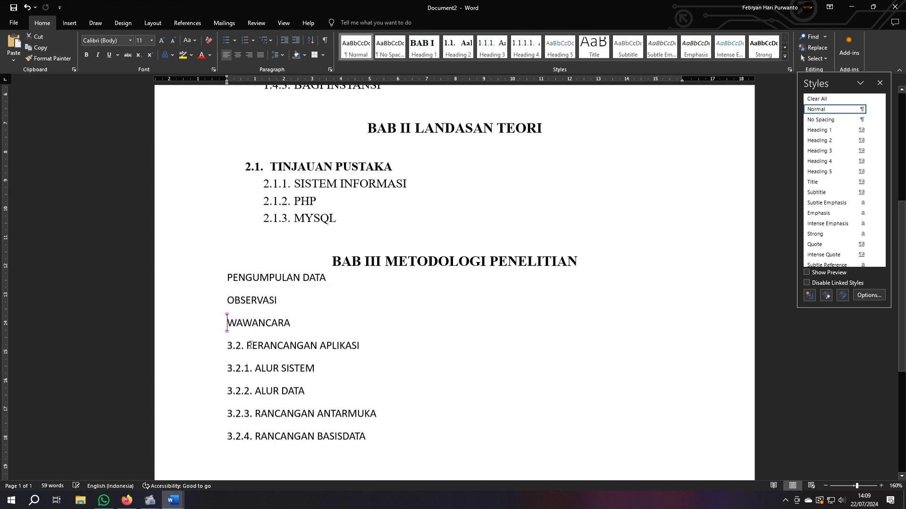
# - Delete the manually typed numbers in front of PERANCANGAN APLIKASI, ALUR SISTEM, ALUR DATA, RANCANGAN ANTARMUKA and RANCANGAN BASISDATA
pyautogui.click(231, 346)
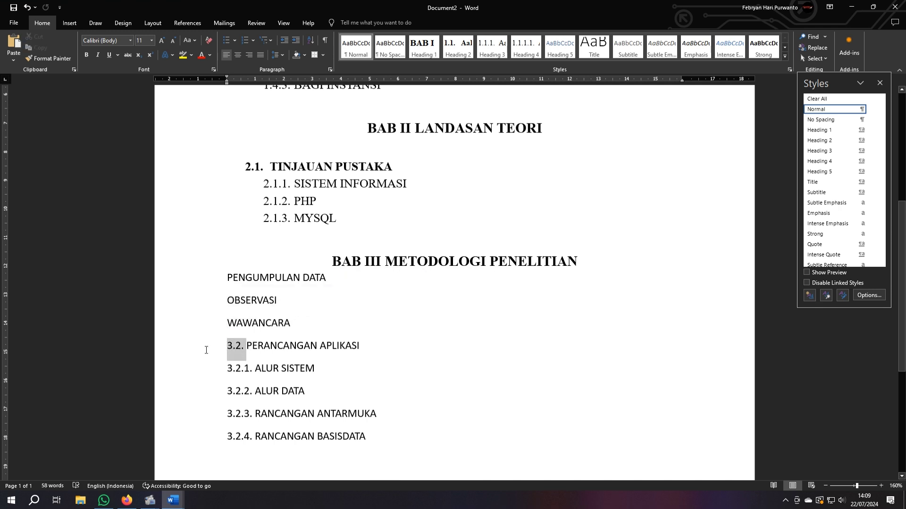
pyautogui.press('BackSpace')
pyautogui.click(231, 368)
pyautogui.press('BackSpace')
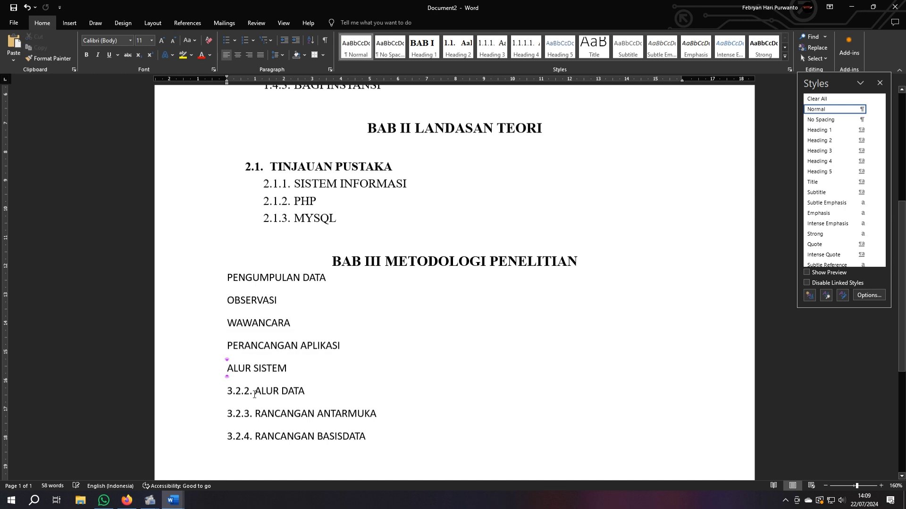
pyautogui.click(238, 394)
pyautogui.press('BackSpace')
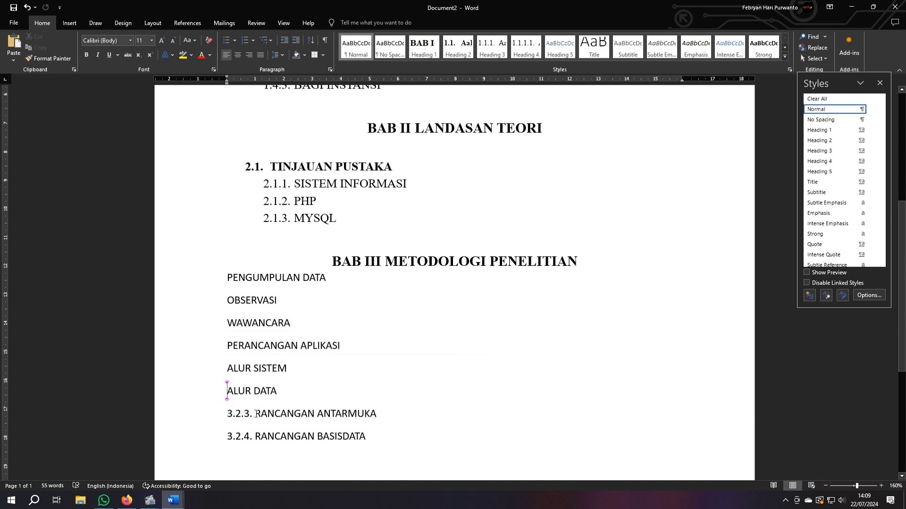
pyautogui.click(253, 414)
pyautogui.press('BackSpace')
pyautogui.click(258, 435)
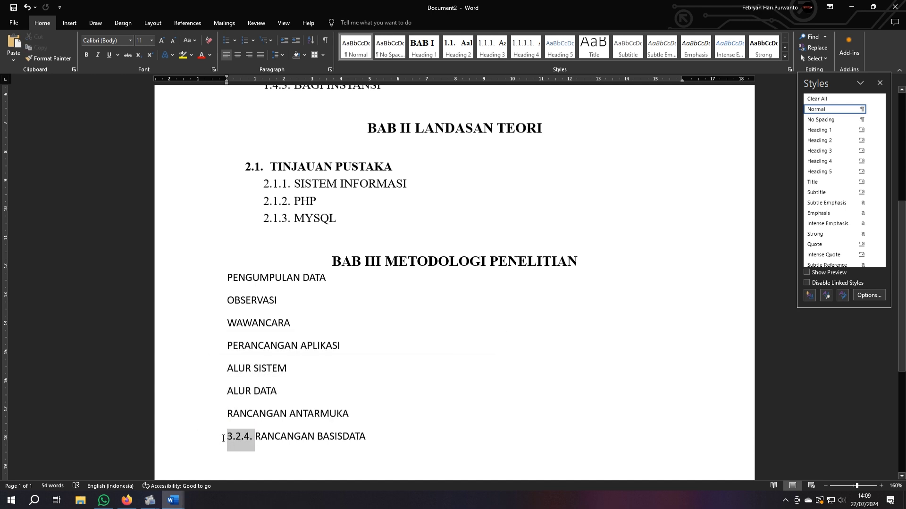
pyautogui.press('BackSpace')
# - Insert an empty line above PENGUMPULAN DATA and apply the Heading 2 style to that subheading
pyautogui.click(228, 276)
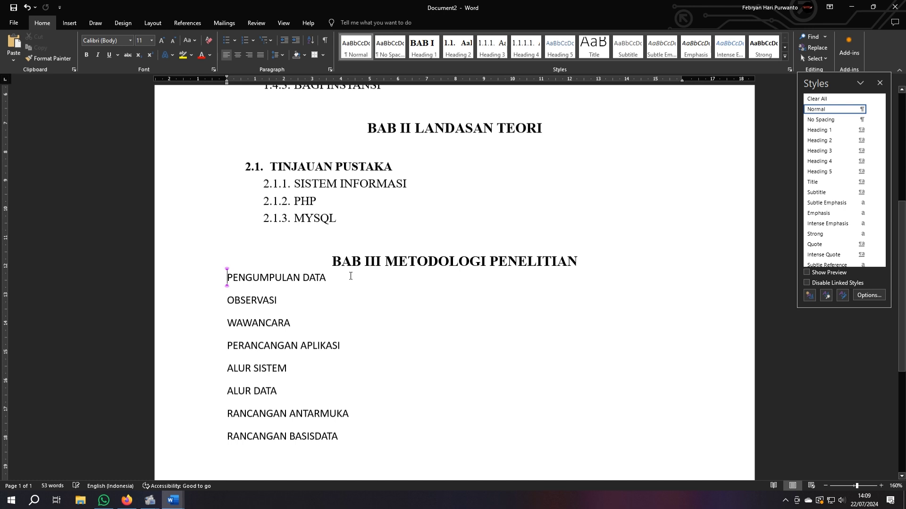
pyautogui.press('Return')
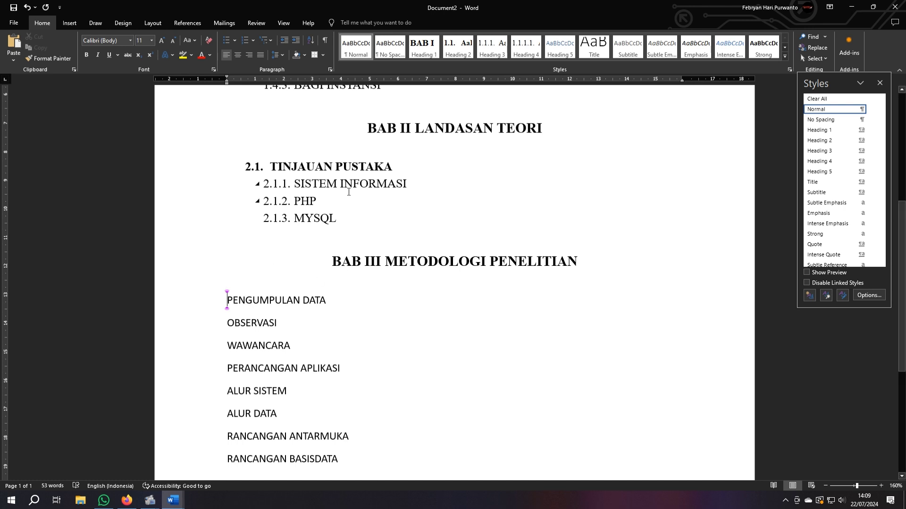
pyautogui.click(458, 49)
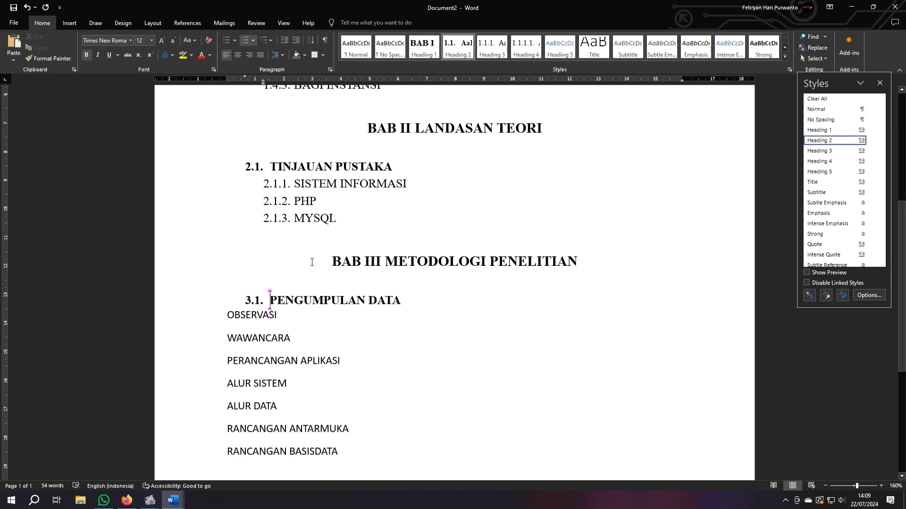
# - Apply the Heading 3 style to OBSERVASI and WAWANCARA
pyautogui.click(225, 318)
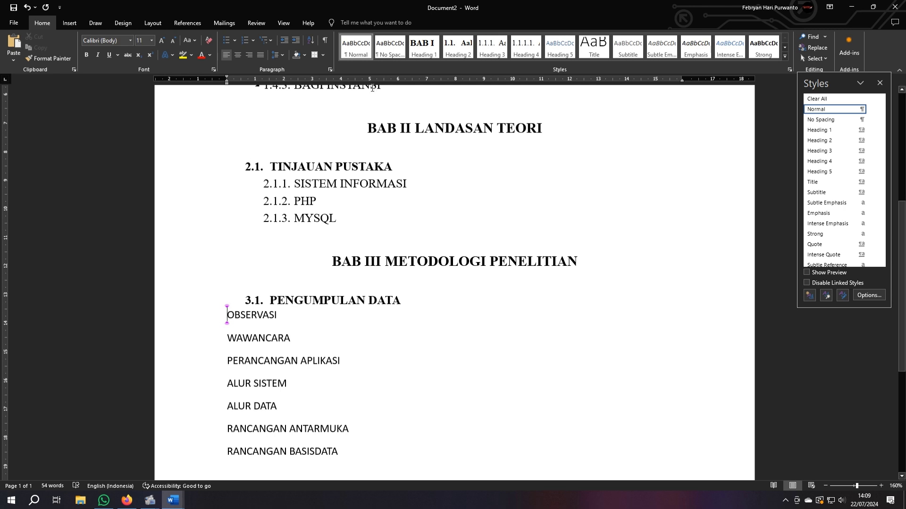
pyautogui.click(497, 52)
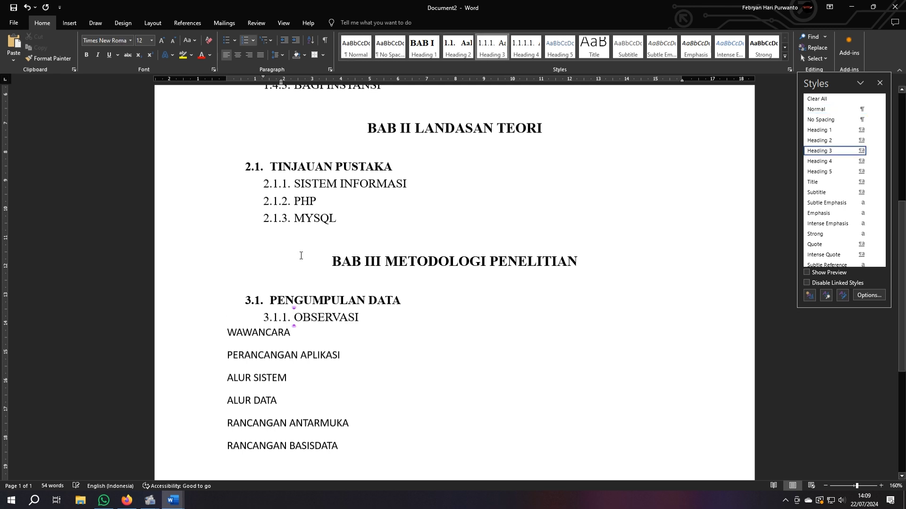
pyautogui.click(223, 339)
pyautogui.click(490, 50)
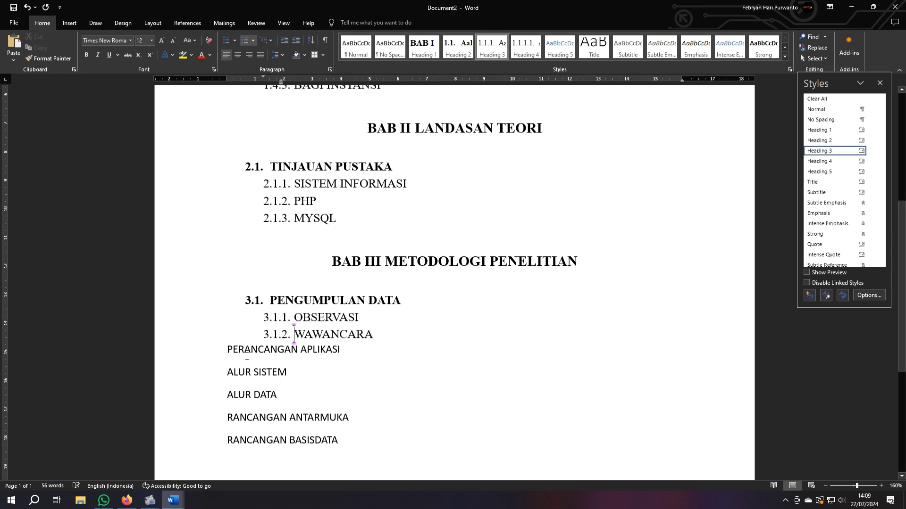
# - Apply Heading 2 to PERANCANGAN APLIKASI and Heading 3 to ALUR SISTEM, ALUR DATA, RANCANGAN ANTARMUKA and RANCANGAN BASISDATA
pyautogui.click(223, 354)
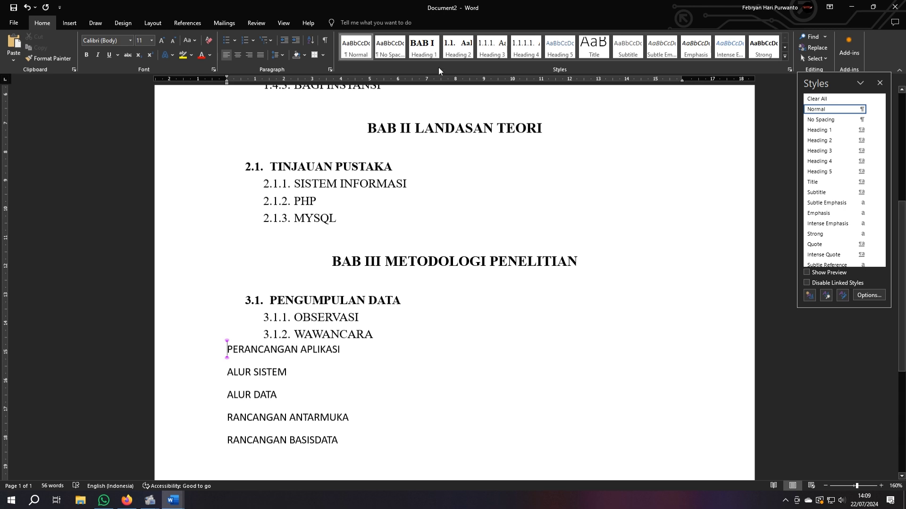
pyautogui.click(455, 51)
pyautogui.click(231, 366)
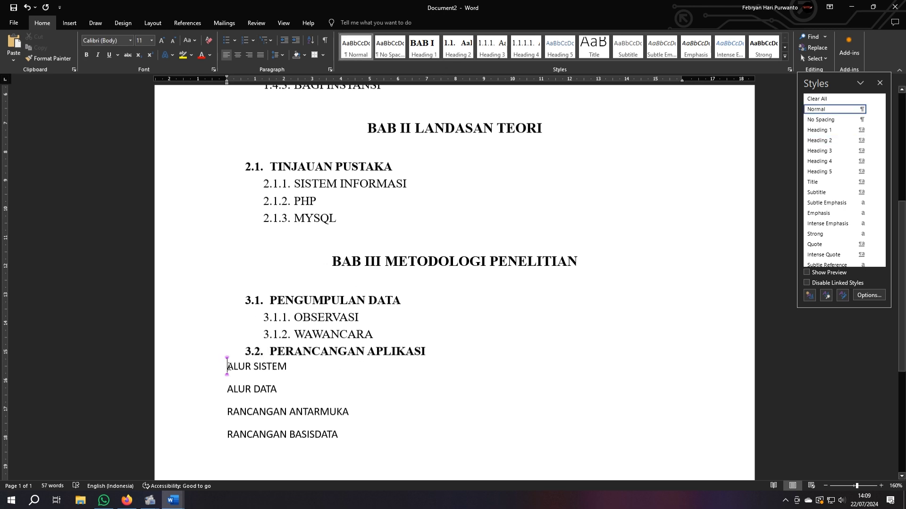
pyautogui.click(494, 51)
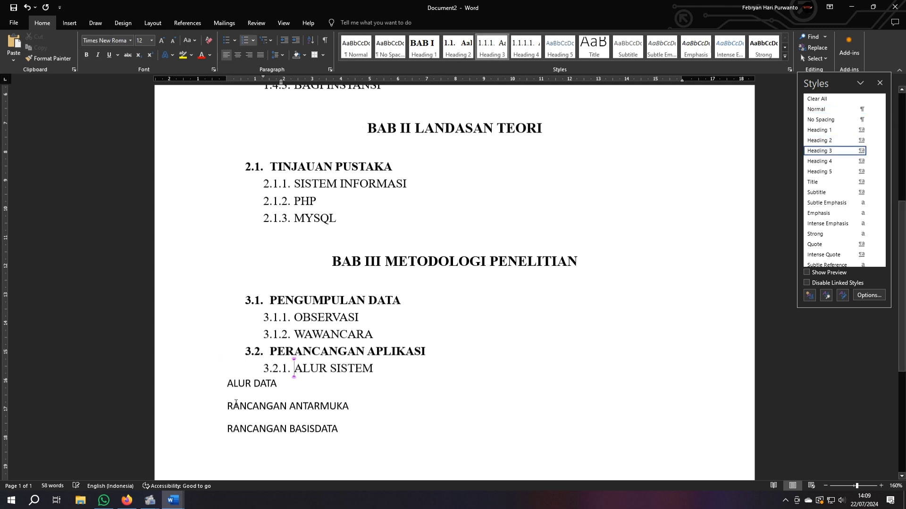
pyautogui.click(226, 385)
pyautogui.click(492, 47)
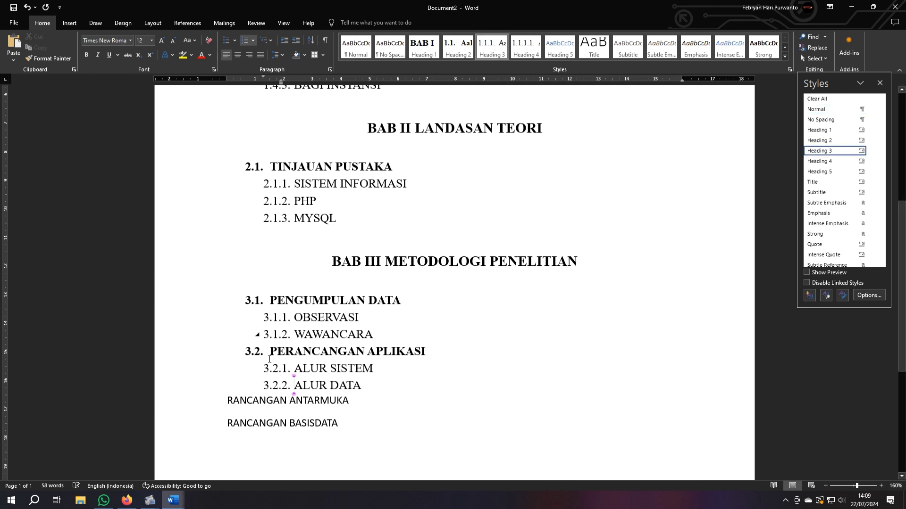
pyautogui.click(229, 405)
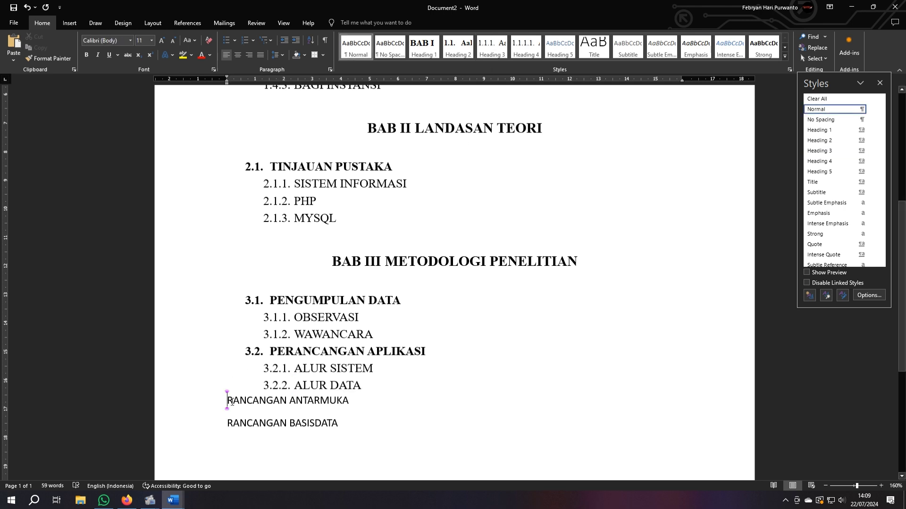
pyautogui.click(492, 47)
pyautogui.click(230, 420)
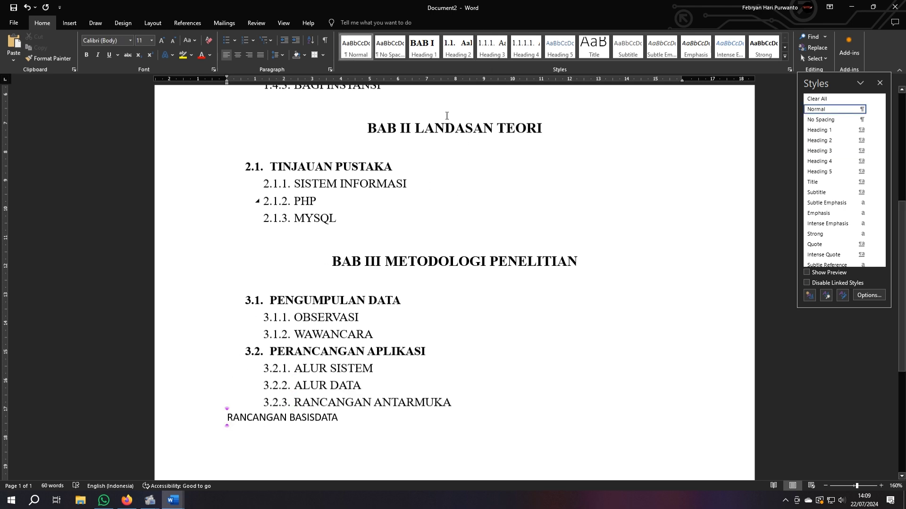
pyautogui.click(488, 52)
# - Add the chapter title PEMBAHASAN below RANCANGAN BASISDATA, separated by an empty line, and apply the Heading 1 style to it
pyautogui.scroll(-2, 299, 376)
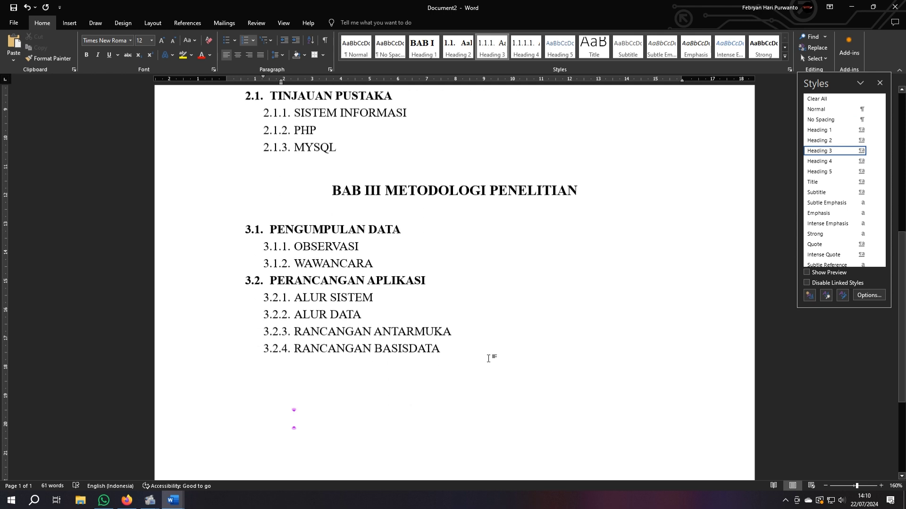
pyautogui.press('Return')
pyautogui.press('Return')
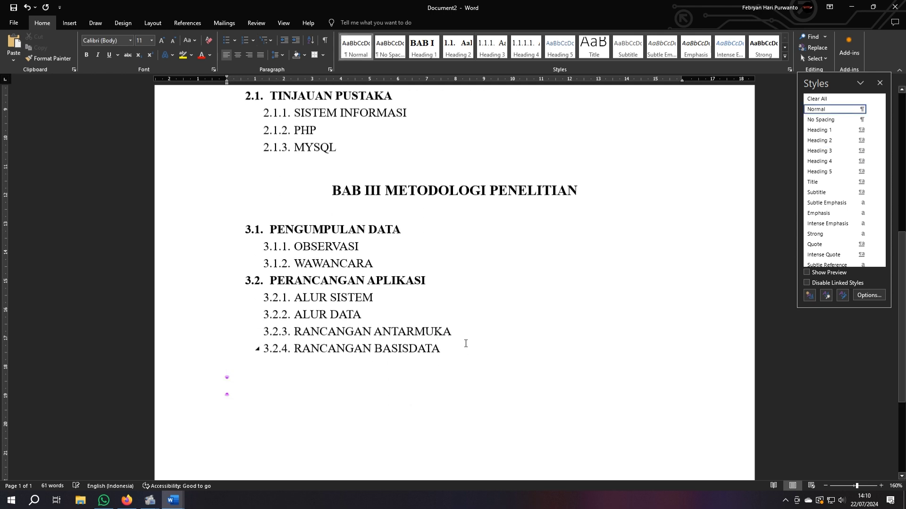
pyautogui.write('PEMBAHASAN')
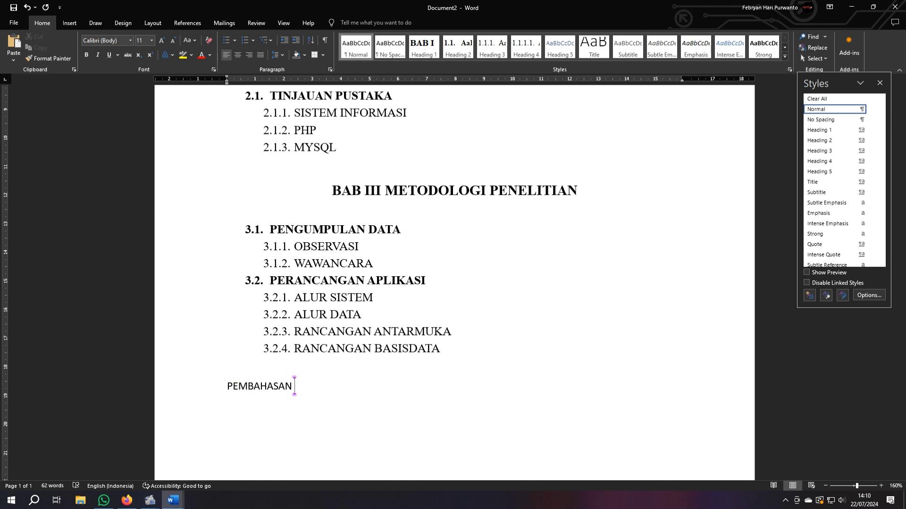
pyautogui.click(422, 47)
pyautogui.press('Return')
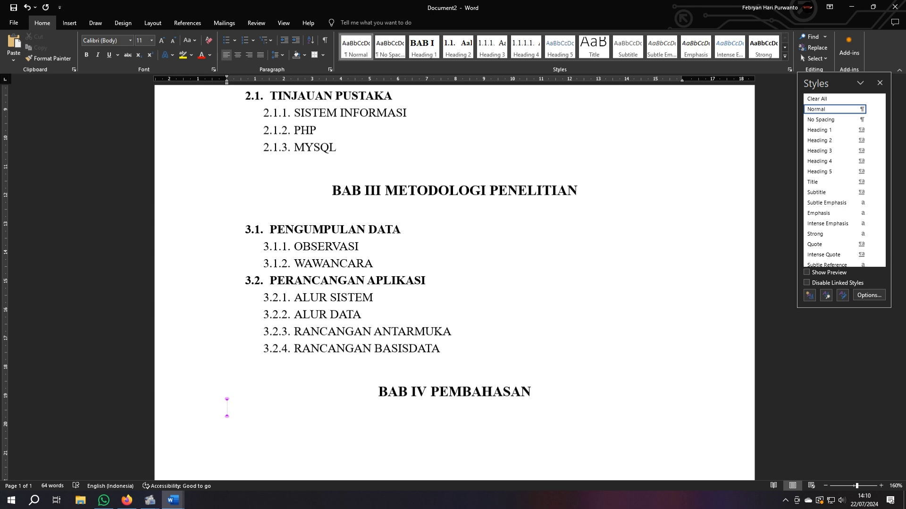
# - Enter HASIL PENELITIAN below the PEMBAHASAN chapter title and check the remaining chapter IV subheadings in the Document1 outline
pyautogui.write('HASIL PENELITIAN')
pyautogui.press('Return')
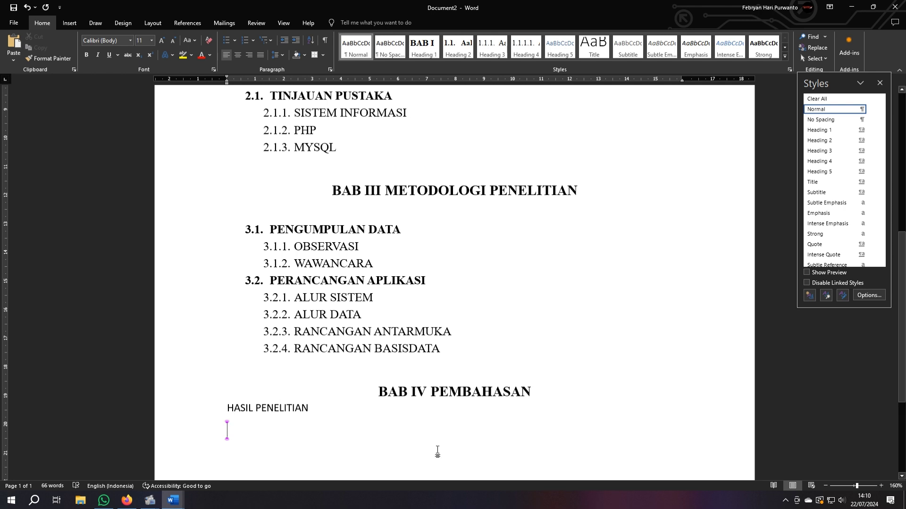
pyautogui.click(173, 500)
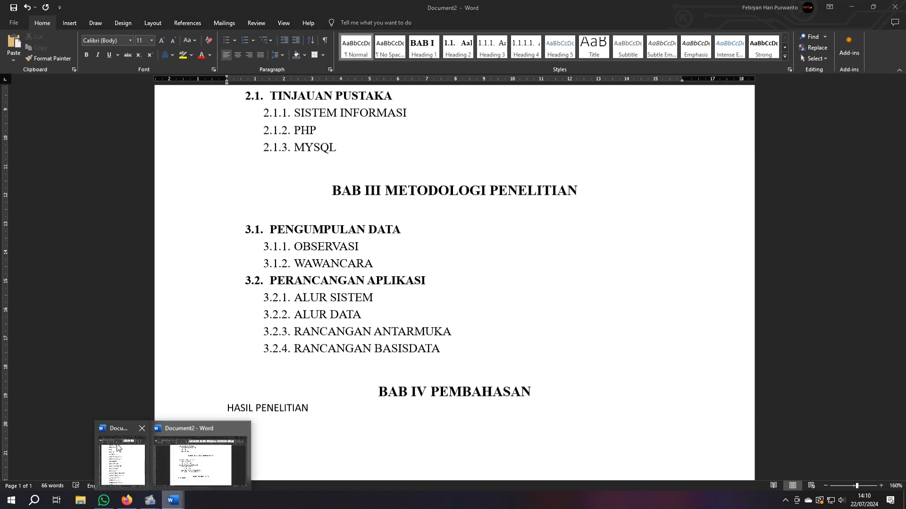
pyautogui.click(130, 473)
pyautogui.scroll(-3, 152, 329)
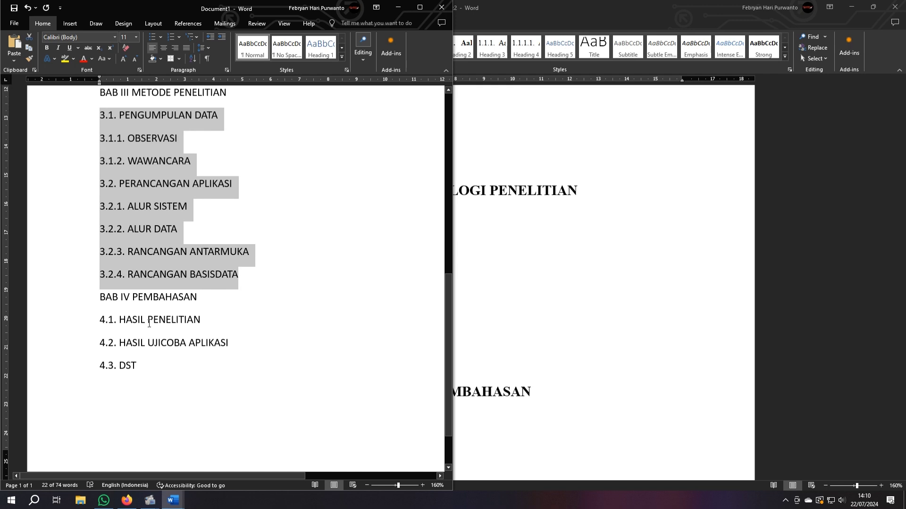
pyautogui.click(522, 420)
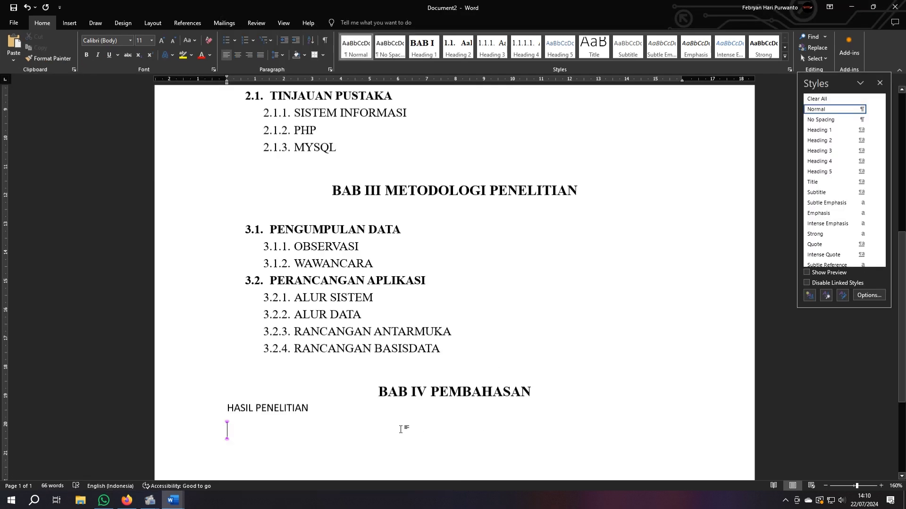
# - Enter HASIL UJICOBA APLIKASI on the line below HASIL PENELITIAN
pyautogui.write('HASIL UJI')
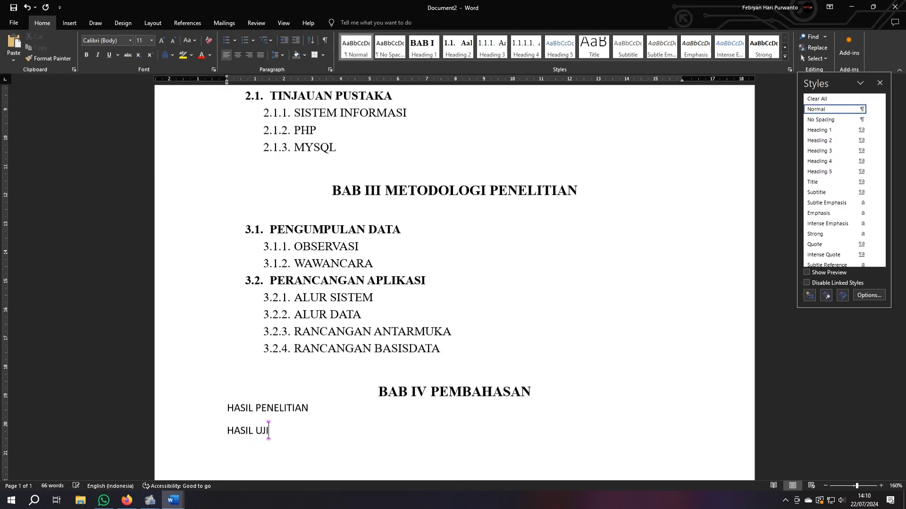
pyautogui.write('COBA APLIAKSI')
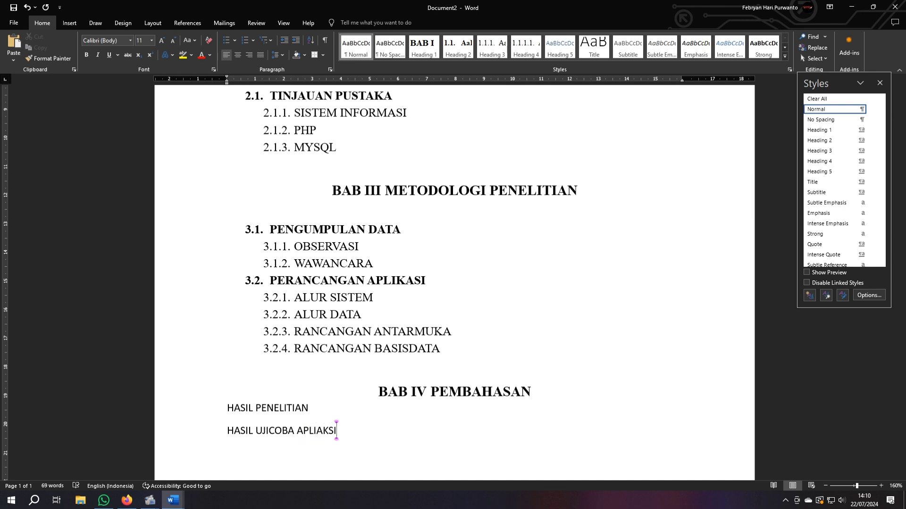
pyautogui.press('BackSpace')
pyautogui.press('BackSpace')
pyautogui.press('BackSpace')
pyautogui.press('BackSpace')
pyautogui.write('PASI')
pyautogui.press('BackSpace')
pyautogui.press('BackSpace')
pyautogui.press('BackSpace')
pyautogui.press('BackSpace')
pyautogui.press('BackSpace')
pyautogui.write('KASI')
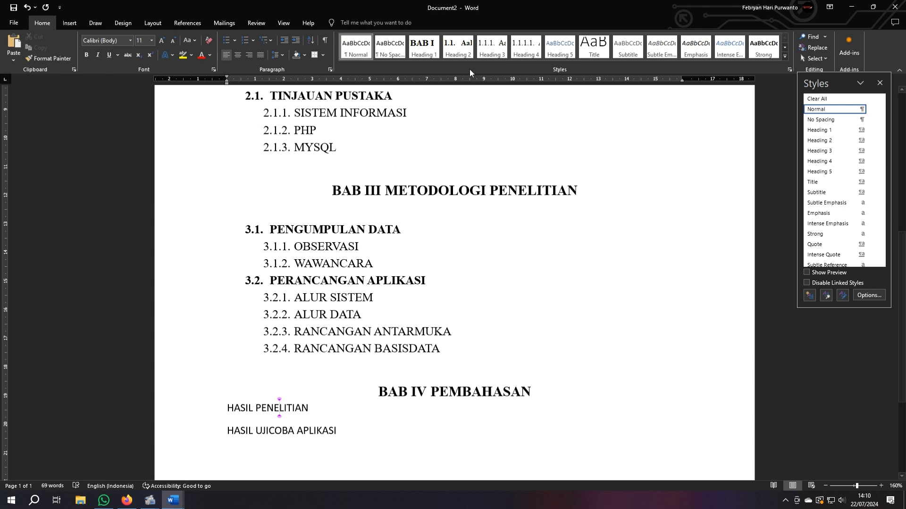
# - Apply the Heading 2 style to HASIL PENELITIAN and HASIL UJICOBA APLIKASI
pyautogui.click(457, 47)
pyautogui.click(269, 425)
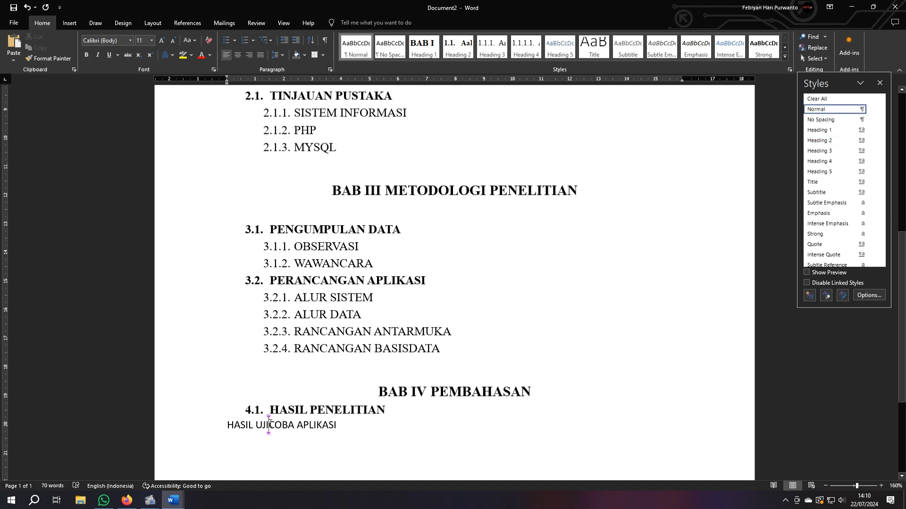
pyautogui.click(458, 48)
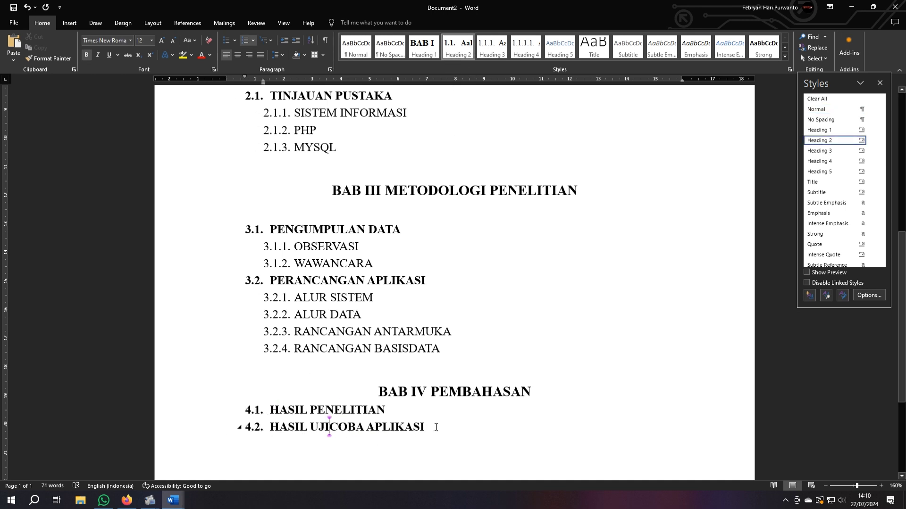
# - Add the chapter title PENUTUP below HASIL UJICOBA APLIKASI, separated by an empty line, and apply the Heading 1 style to it
pyautogui.scroll(-3, 436, 428)
pyautogui.click(433, 290)
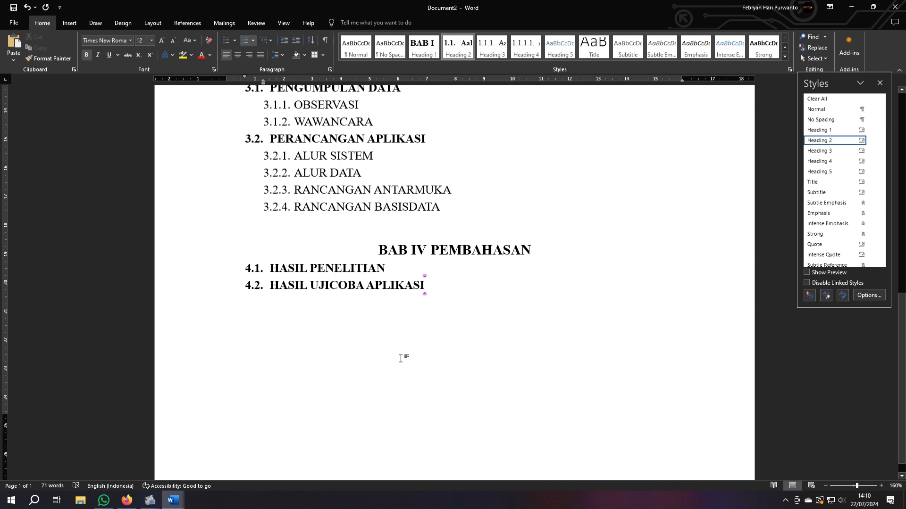
pyautogui.press('Return')
pyautogui.press('Return')
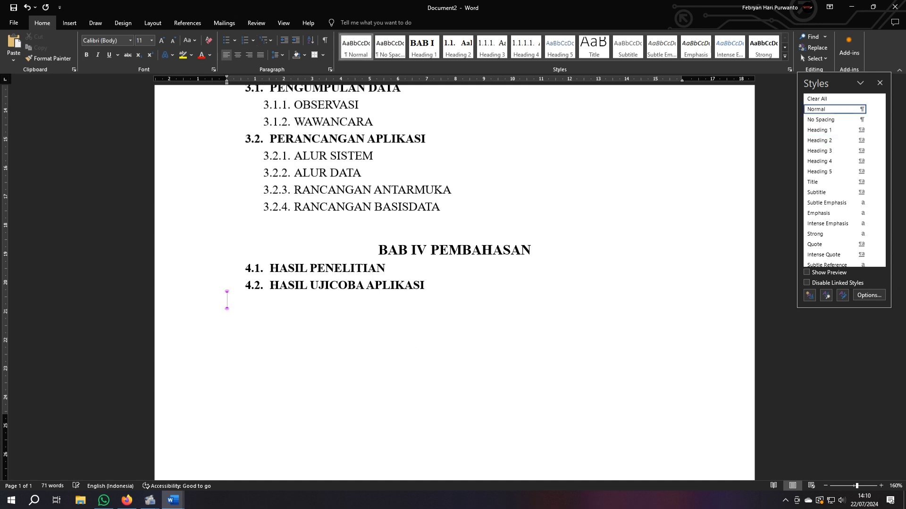
pyautogui.write('PENUTUP')
pyautogui.click(417, 52)
pyautogui.press('Return')
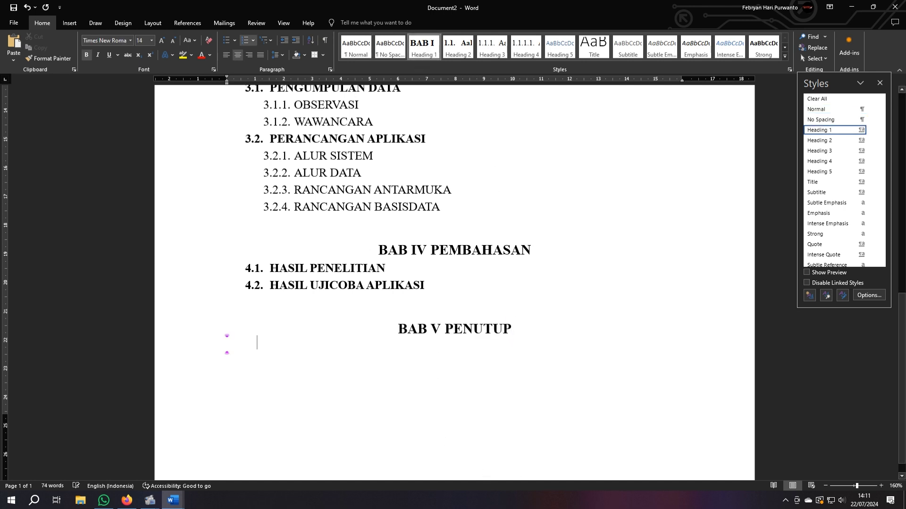
# - Enter KESIMPULAN and SARAN on separate lines below PENUTUP and apply the Heading 2 style to both
pyautogui.write('KESIMP')
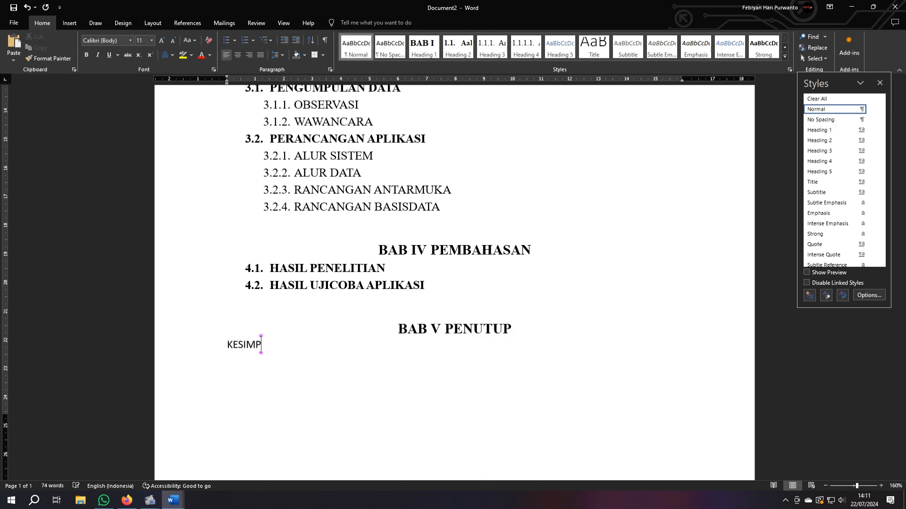
pyautogui.write('ULAN SARAN')
pyautogui.click(255, 341)
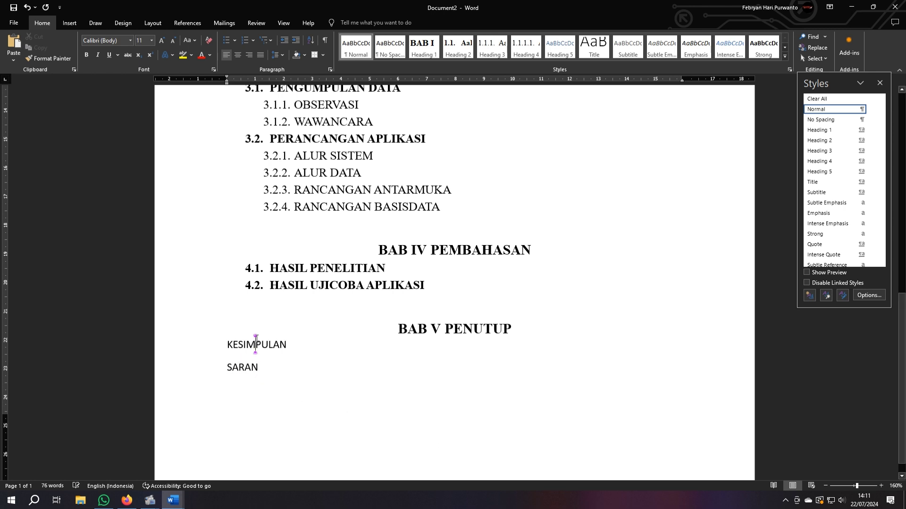
pyautogui.click(457, 47)
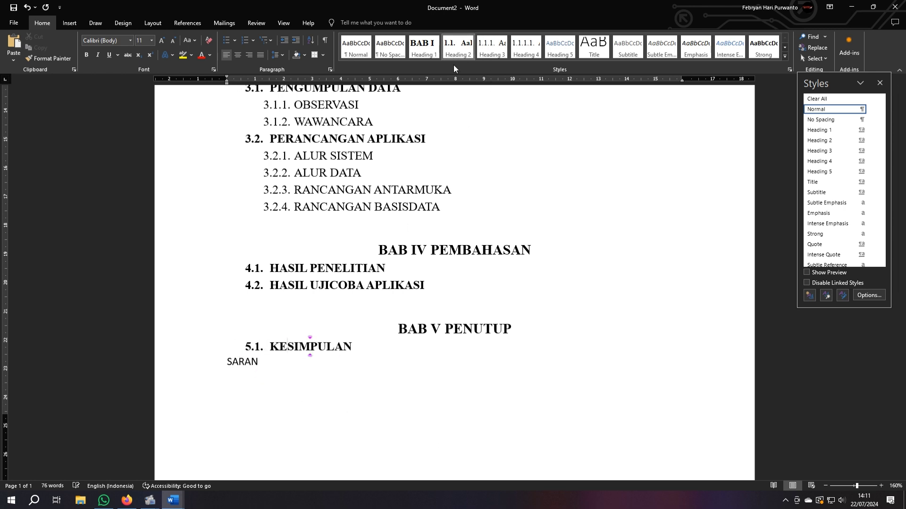
pyautogui.click(245, 361)
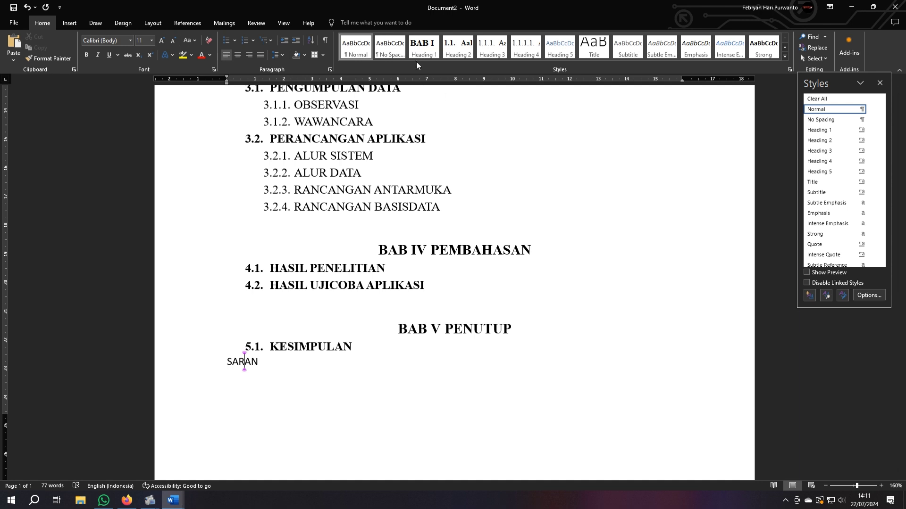
pyautogui.click(457, 47)
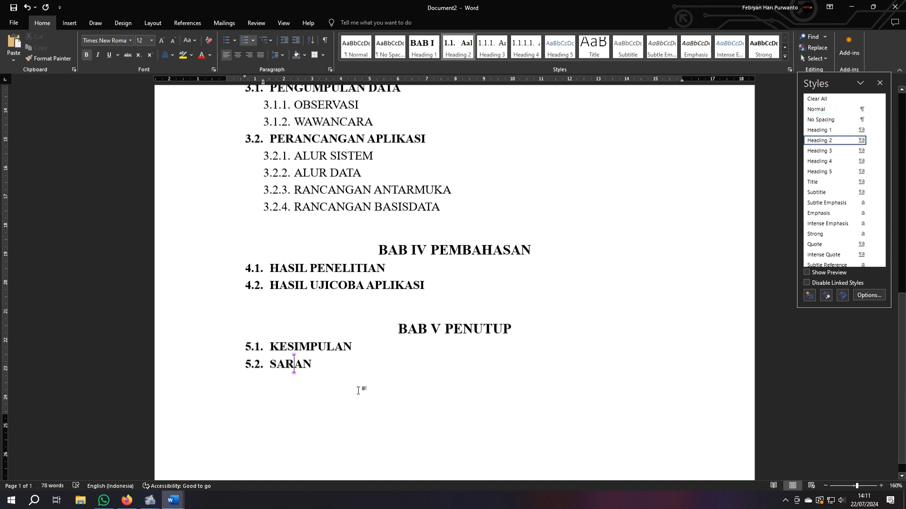
# - Write the indented body sentence "Disini kita ketikan latar belakang penelitian yang akan kita laksanakan" below the LATAR BELAKANG subheading
pyautogui.scroll(10, 499, 349)
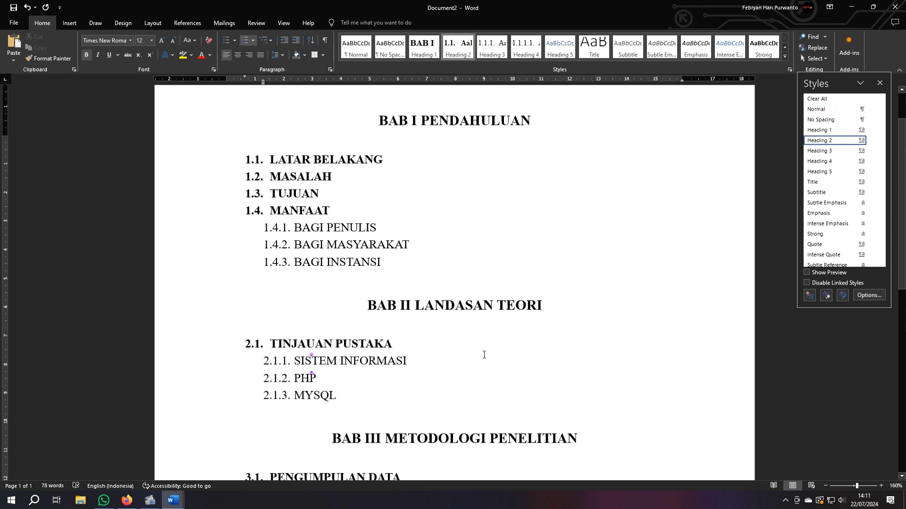
pyautogui.click(412, 232)
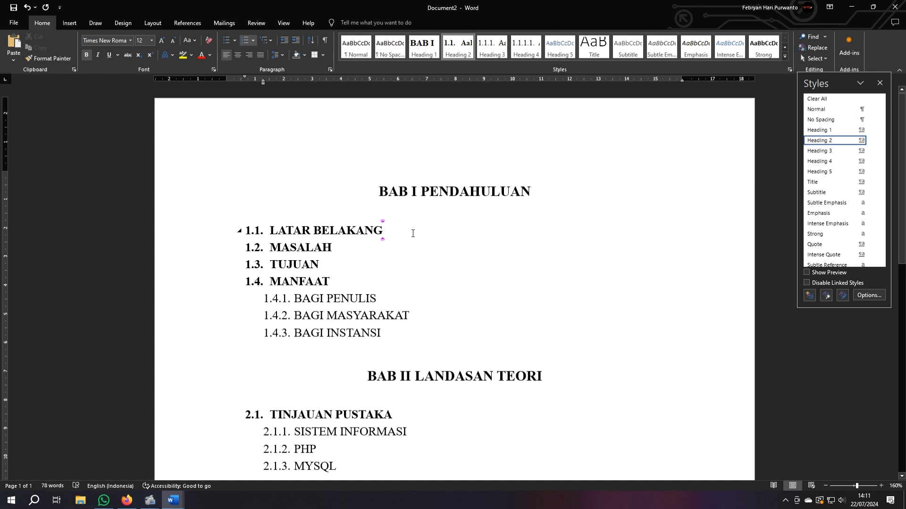
pyautogui.press('Return')
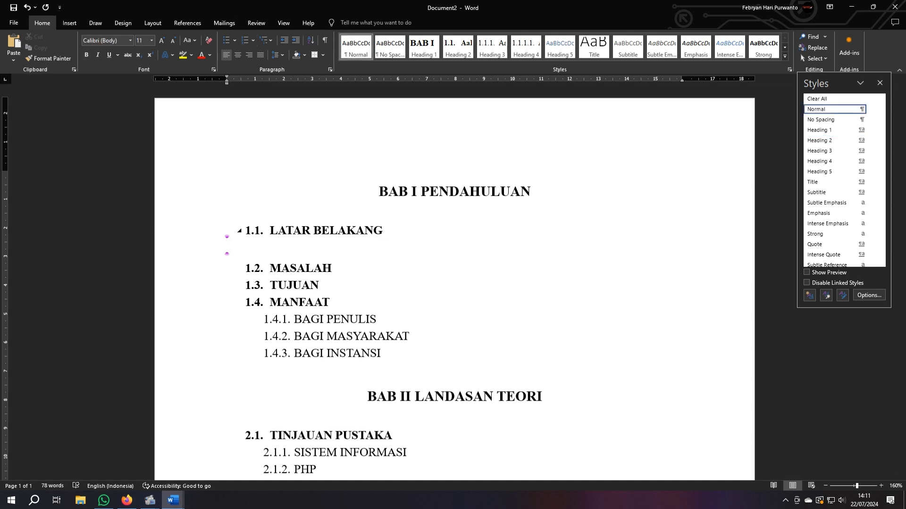
pyautogui.press('Tab')
pyautogui.write('DISI')
pyautogui.press('BackSpace')
pyautogui.press('BackSpace')
pyautogui.press('BackSpace')
pyautogui.press('BackSpace')
pyautogui.write('Disini kita ketikan l')
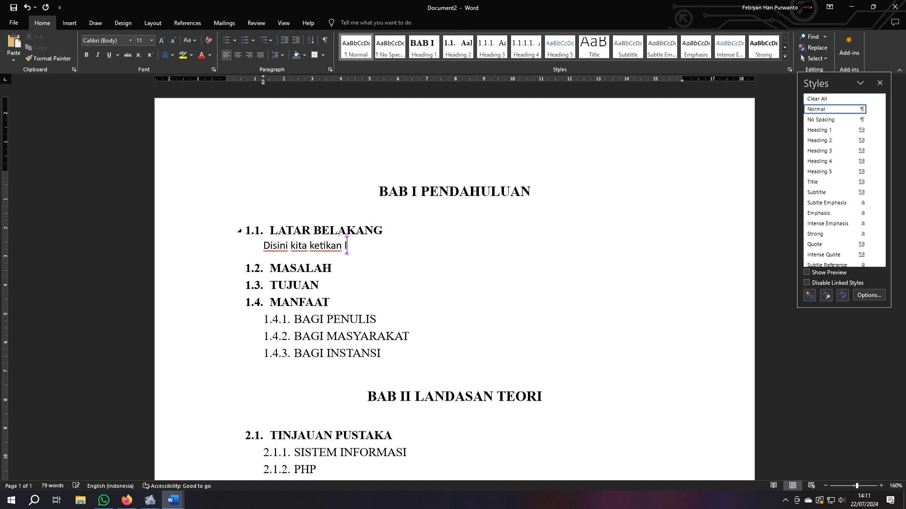
pyautogui.write('atar belakang')
pyautogui.press('BackSpace')
pyautogui.press('BackSpace')
pyautogui.write('ng ')
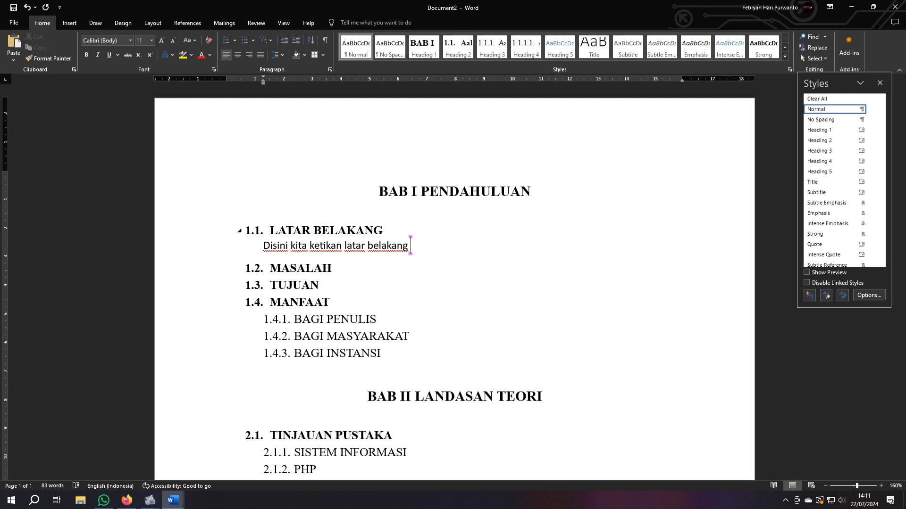
pyautogui.write('penelitian ya')
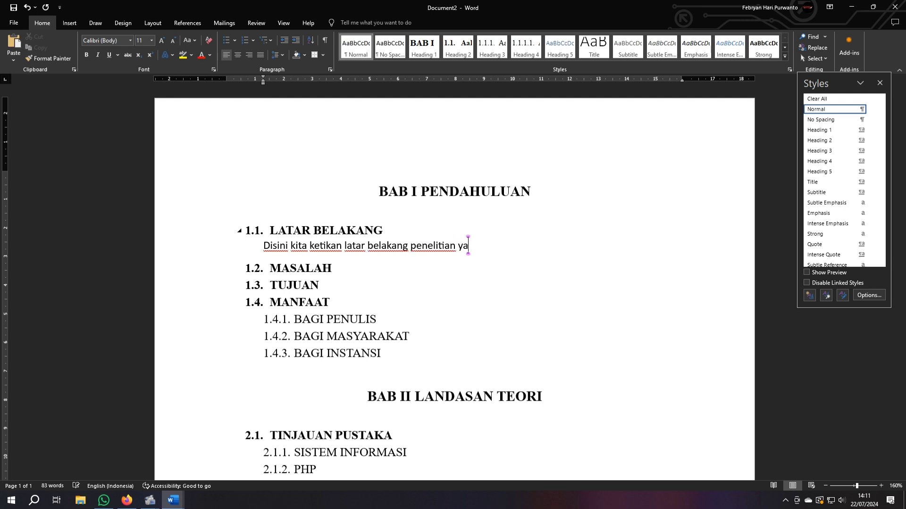
pyautogui.write('ngakan kita laksanakan')
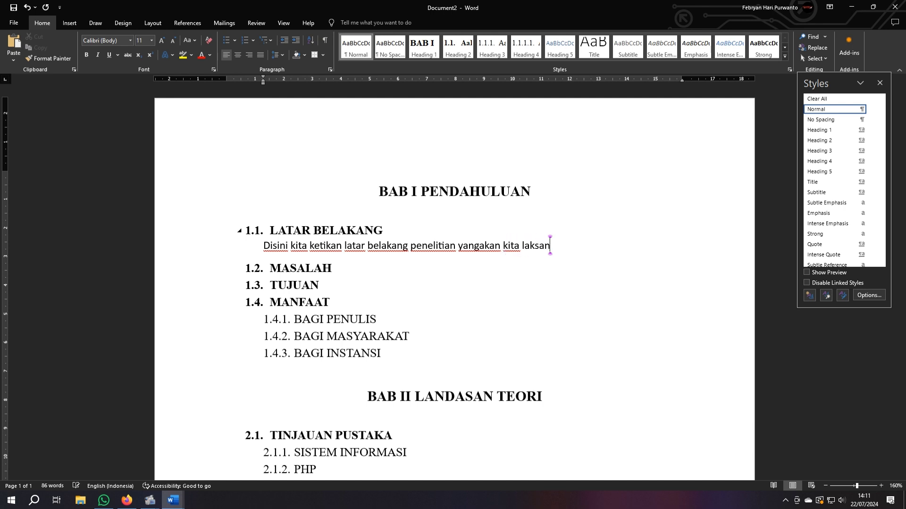
pyautogui.click(482, 245)
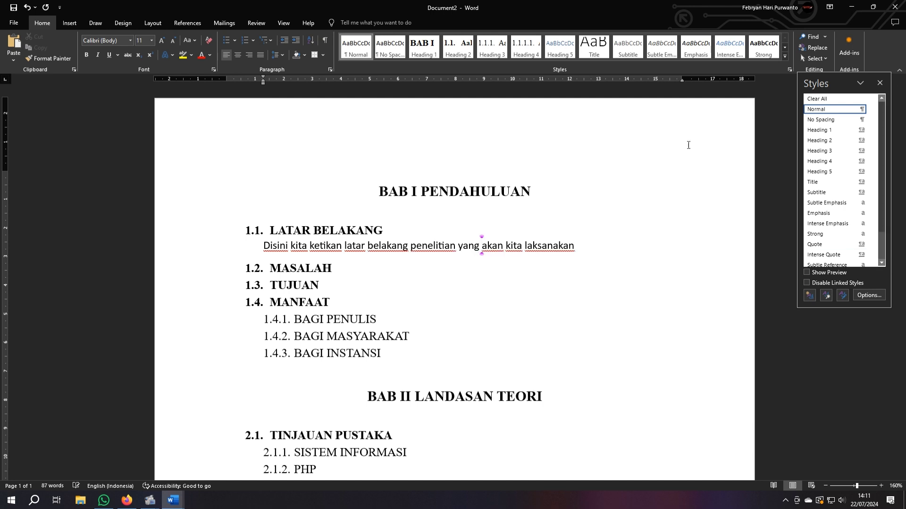
# - Copy the body sentence under LATAR BELAKANG and paste it three more times below, each on a new line
pyautogui.moveTo(265, 246); pyautogui.dragTo(584, 255)
pyautogui.hotkey('ctrl', 'c')
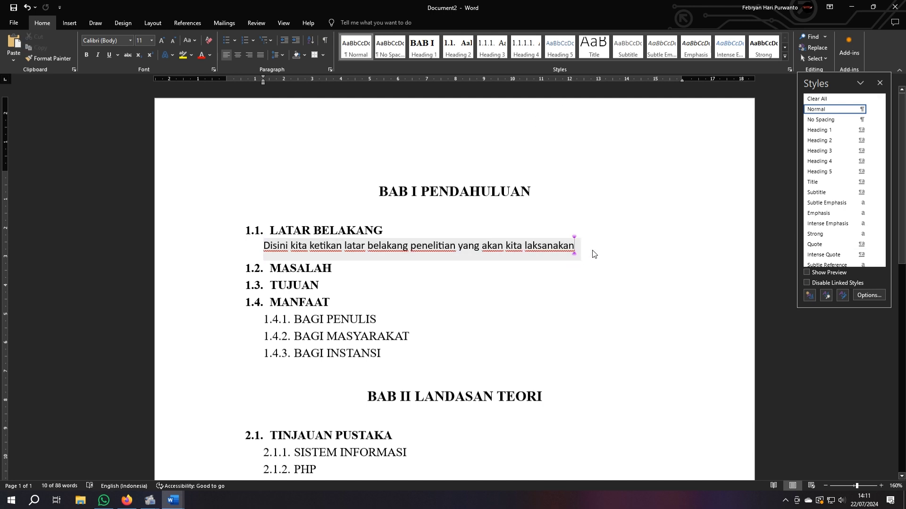
pyautogui.click(592, 252)
pyautogui.press('Return')
pyautogui.hotkey('ctrl', 'v')
pyautogui.press('Return')
pyautogui.hotkey('ctrl', 'v')
pyautogui.press('Return')
pyautogui.hotkey('ctrl', 'v')
# - Insert a line below the MASALAH subheading and paste the copied body sentence there
pyautogui.scroll(-6, 505, 265)
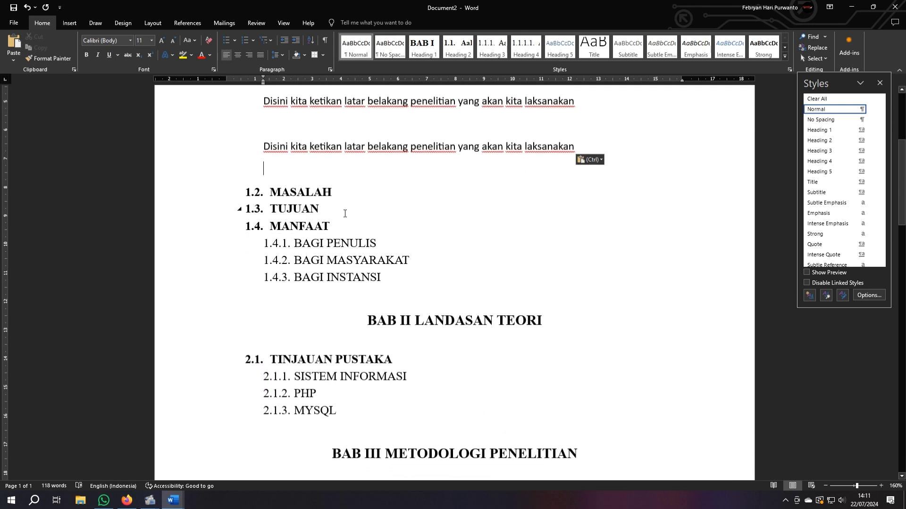
pyautogui.click(359, 195)
pyautogui.press('Return')
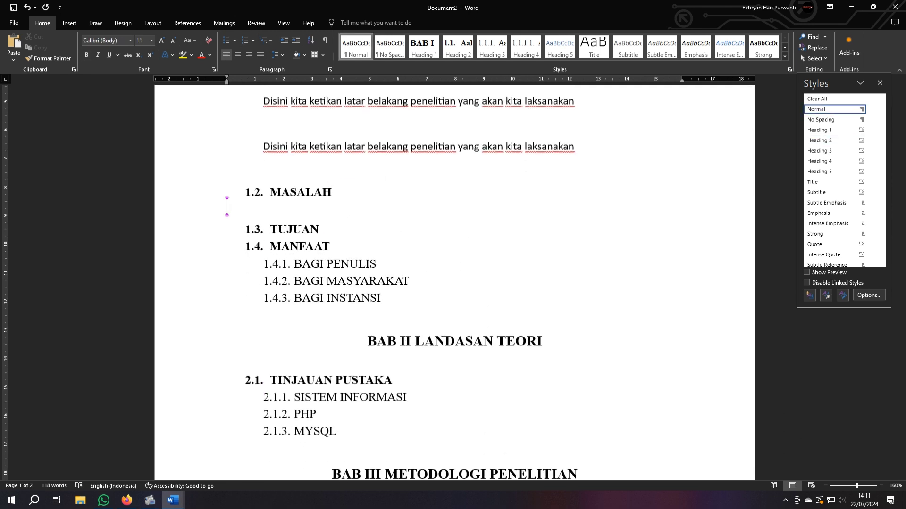
pyautogui.hotkey('ctrl', 'v')
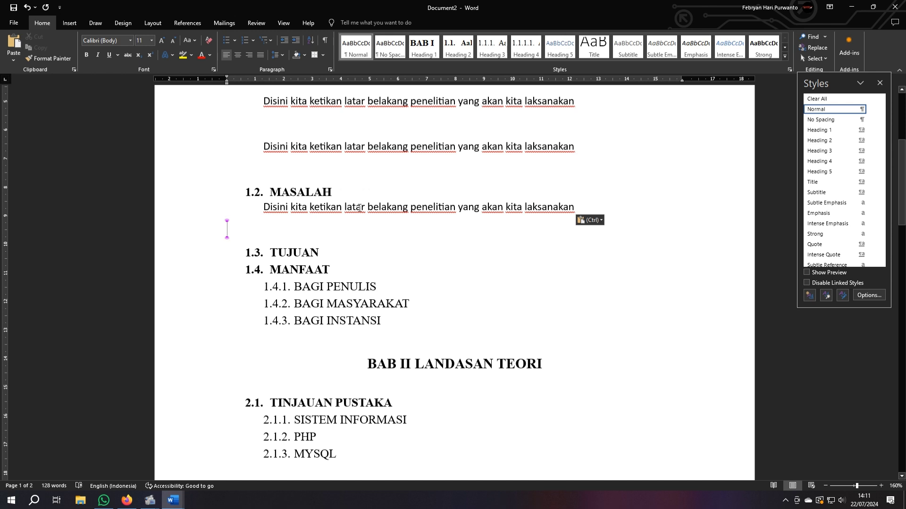
# - Replace "latar belakang" with "masalah" in the body sentence under the MASALAH subheading
pyautogui.click(347, 207)
pyautogui.moveTo(409, 209); pyautogui.dragTo(346, 207)
pyautogui.write('maslaa')
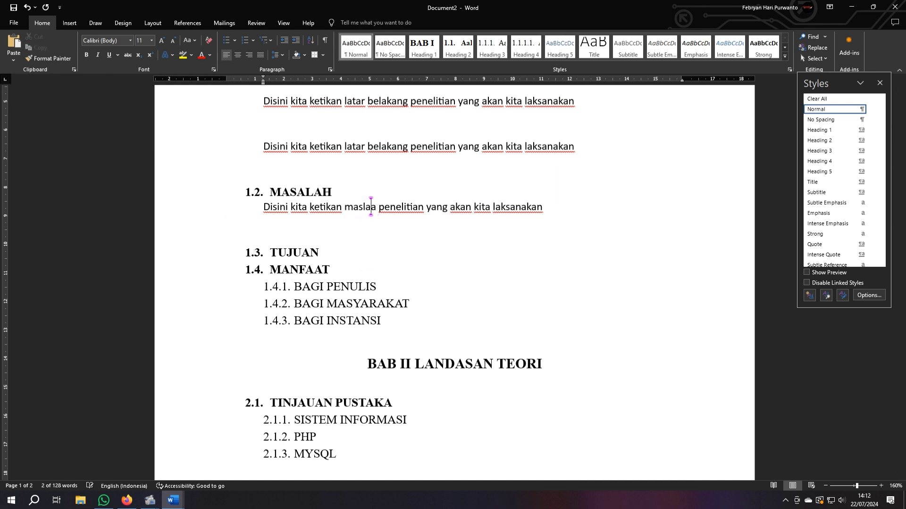
pyautogui.write('ha')
pyautogui.press('BackSpace')
pyautogui.press('BackSpace')
pyautogui.press('BackSpace')
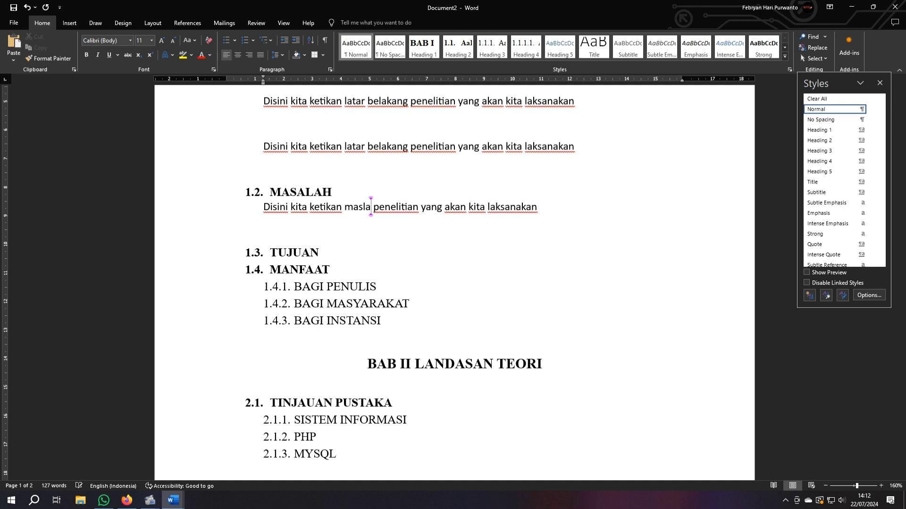
pyautogui.press('BackSpace')
pyautogui.press('BackSpace')
pyautogui.write('alah')
pyautogui.press('End')
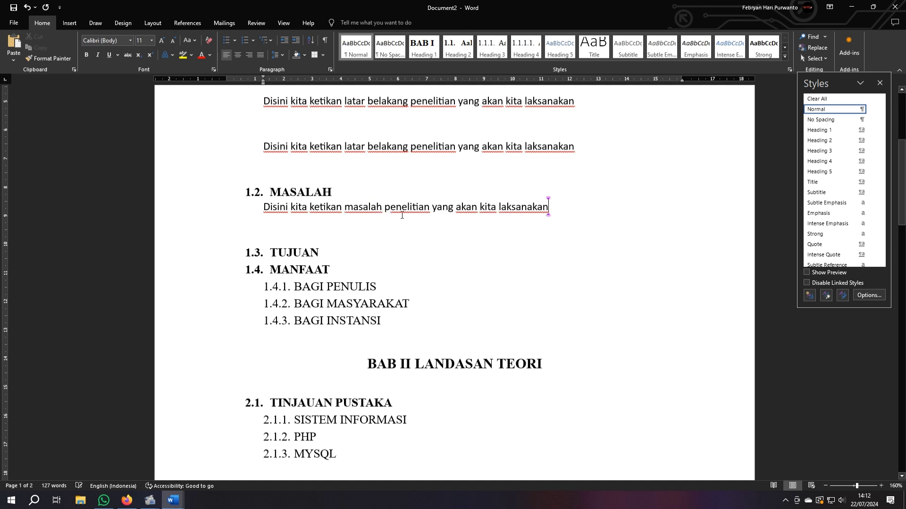
# - Copy the body sentence under MASALAH and paste it two more times on the lines below
pyautogui.click(257, 206)
pyautogui.hotkey('ctrl', 'c')
pyautogui.click(350, 226)
pyautogui.hotkey('ctrl', 'v')
pyautogui.hotkey('ctrl', 'v')
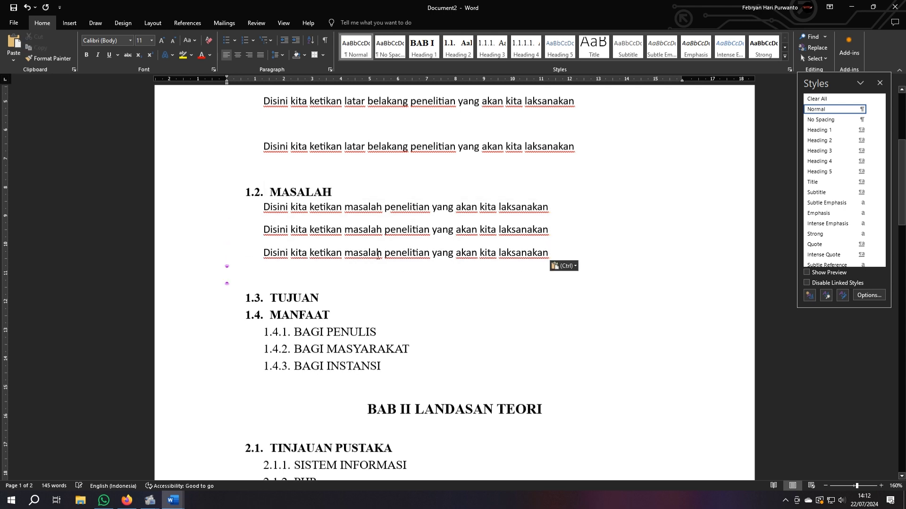
# - Review the numbered headings and body text from BAB I through BAB III for consistent numbering
pyautogui.scroll(4, 377, 255)
pyautogui.scroll(-5, 314, 265)
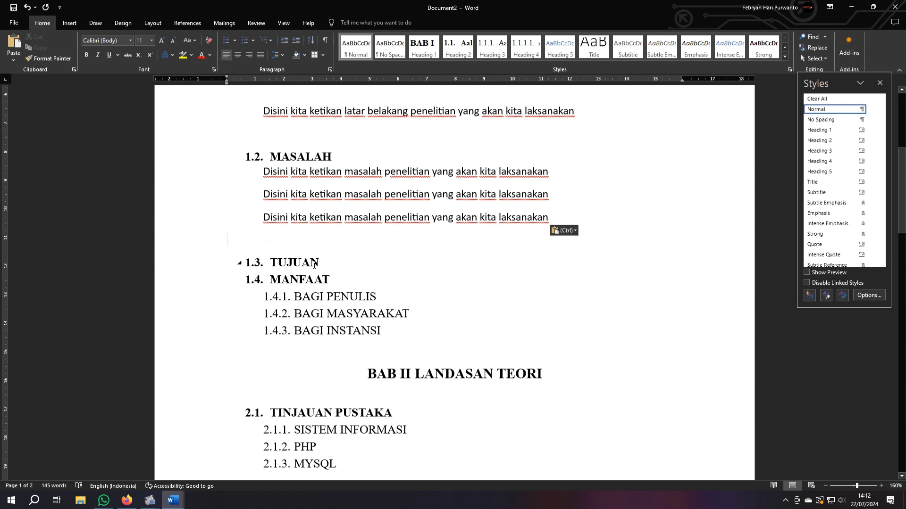
pyautogui.scroll(-3, 270, 377)
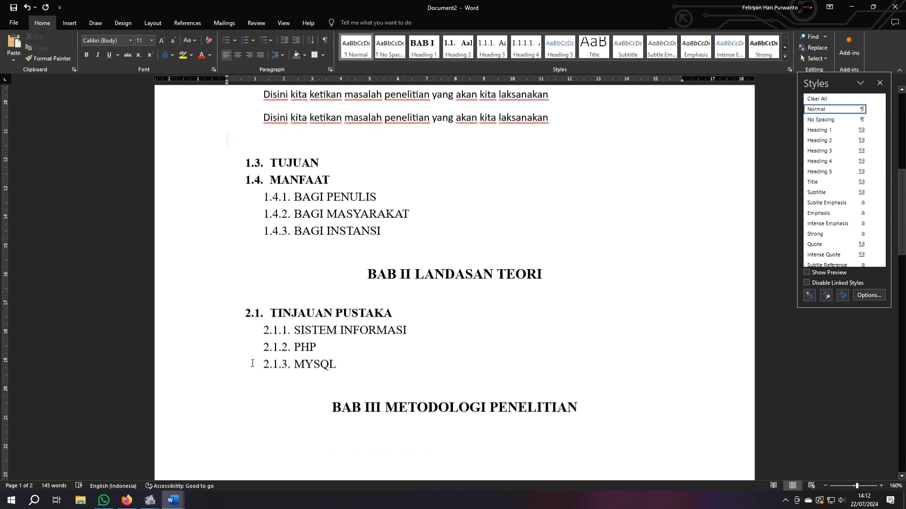
pyautogui.scroll(-1, 269, 316)
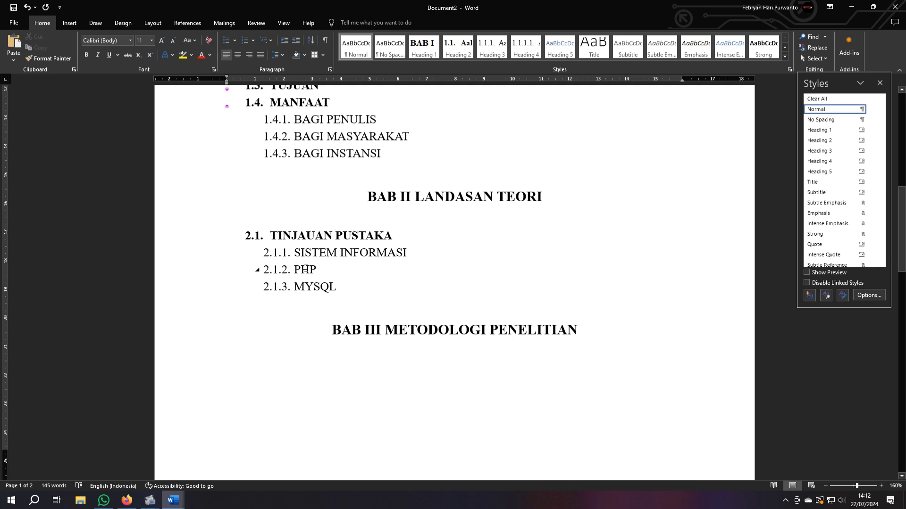
pyautogui.scroll(-3, 316, 307)
pyautogui.scroll(7, 324, 301)
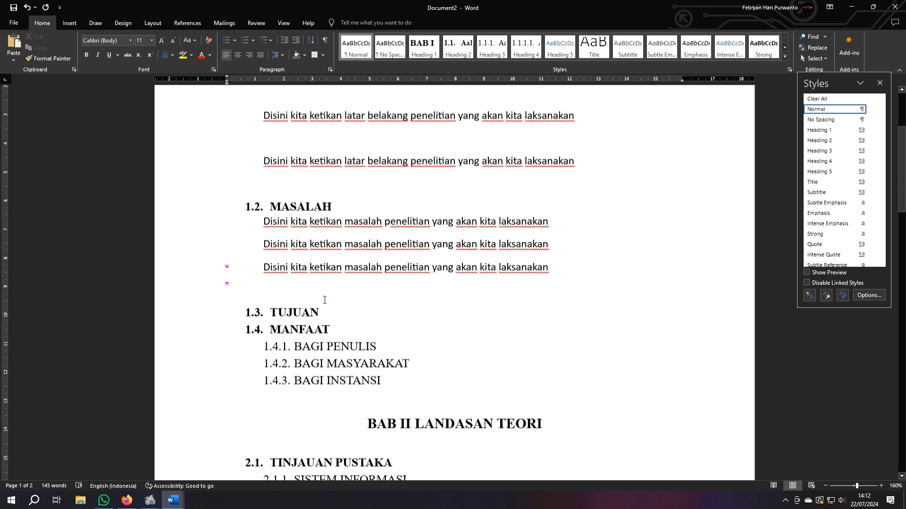
pyautogui.hotkey('ctrl', 'v')
pyautogui.scroll(-2, 324, 300)
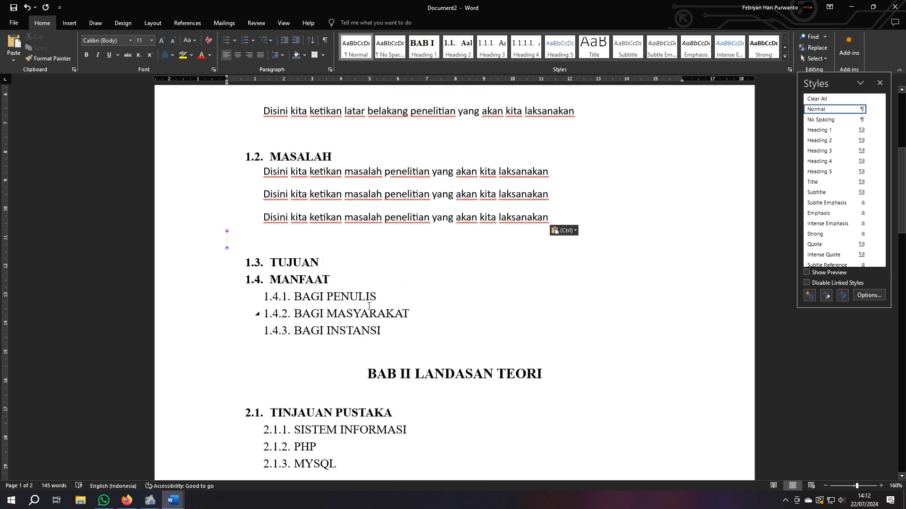
pyautogui.scroll(-1, 302, 344)
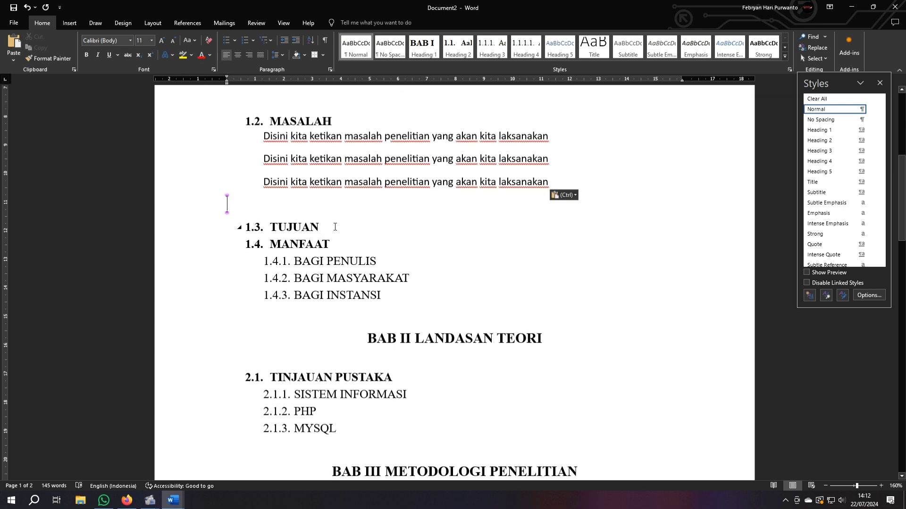
pyautogui.scroll(-11, 334, 295)
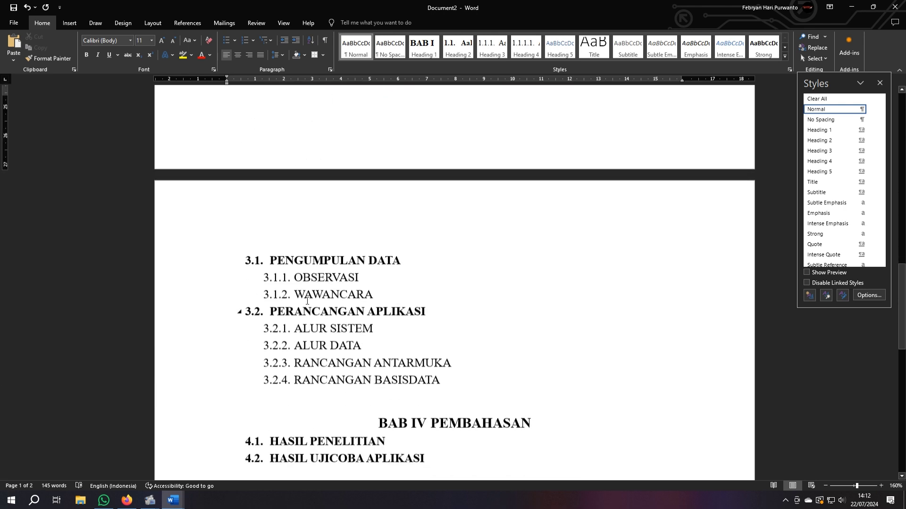
# - Insert an empty line below the PENGUMPULAN DATA subheading
pyautogui.click(380, 297)
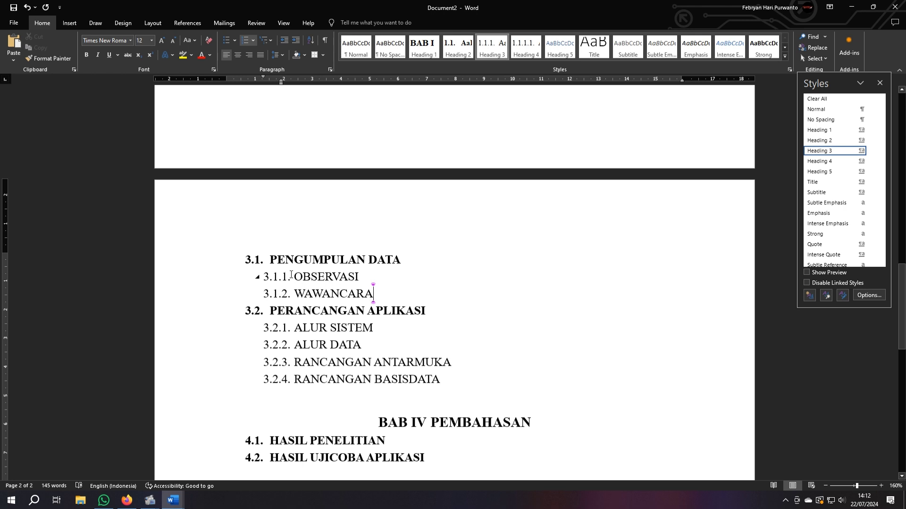
pyautogui.click(404, 259)
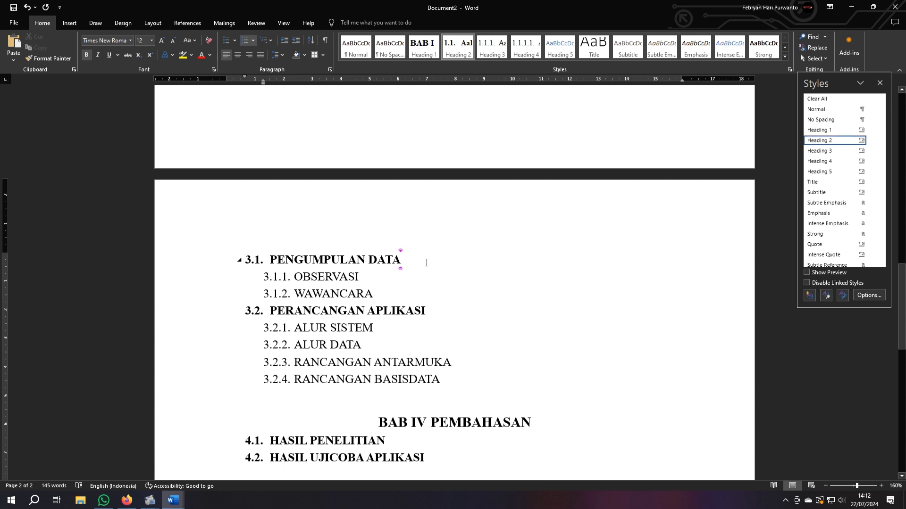
pyautogui.press('Return')
# - Add blank lines above the METODOLOGI PENELITIAN chapter heading to move it onto the second page
pyautogui.scroll(3, 380, 338)
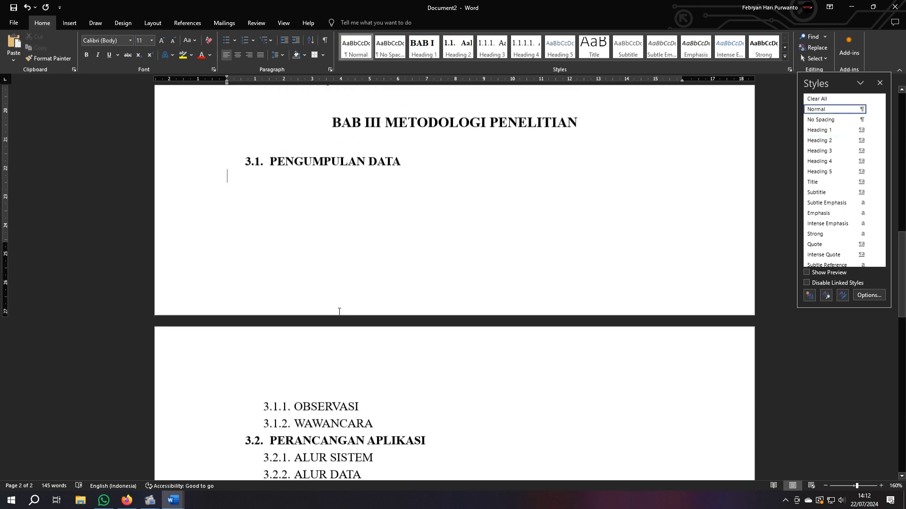
pyautogui.click(360, 141)
pyautogui.press('Return')
pyautogui.press('Return')
pyautogui.press('Return')
pyautogui.press('Return')
pyautogui.press('Return')
pyautogui.press('Return')
pyautogui.press('Return')
pyautogui.press('Return')
pyautogui.press('Return')
pyautogui.press('Return')
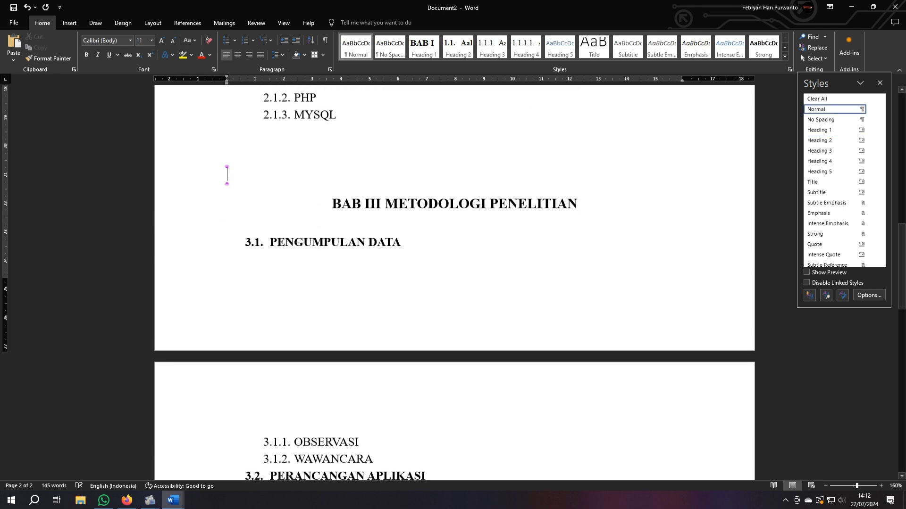
pyautogui.scroll(-5, 368, 166)
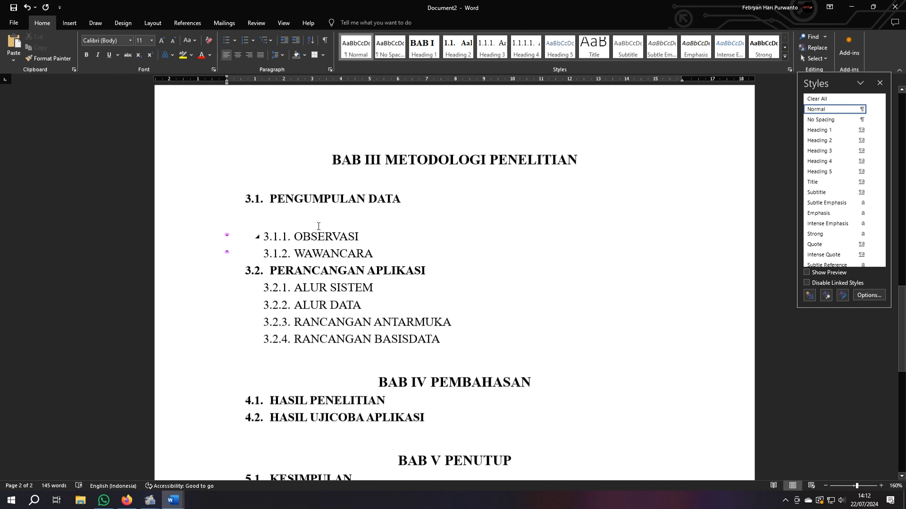
pyautogui.click(278, 224)
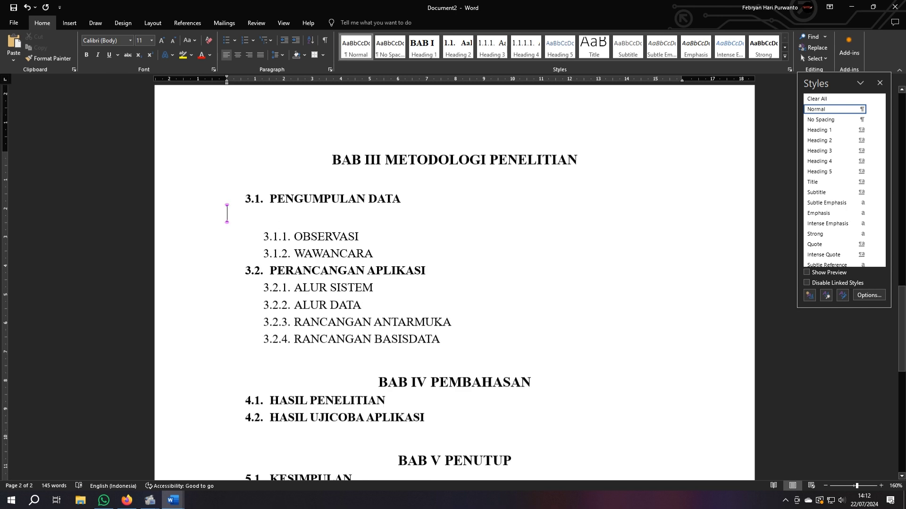
pyautogui.write('tinj')
pyautogui.press('BackSpace')
pyautogui.press('BackSpace')
pyautogui.press('BackSpace')
pyautogui.press('BackSpace')
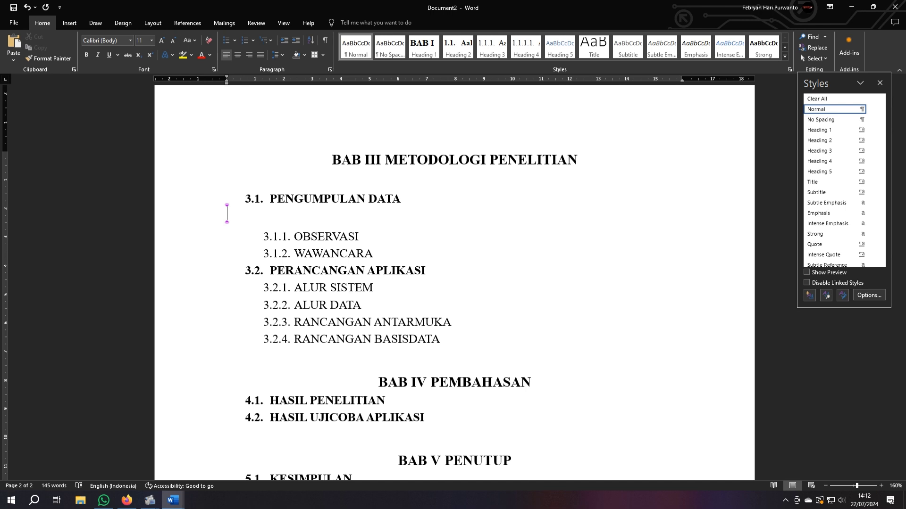
pyautogui.write('TINJAUAN PUSTA')
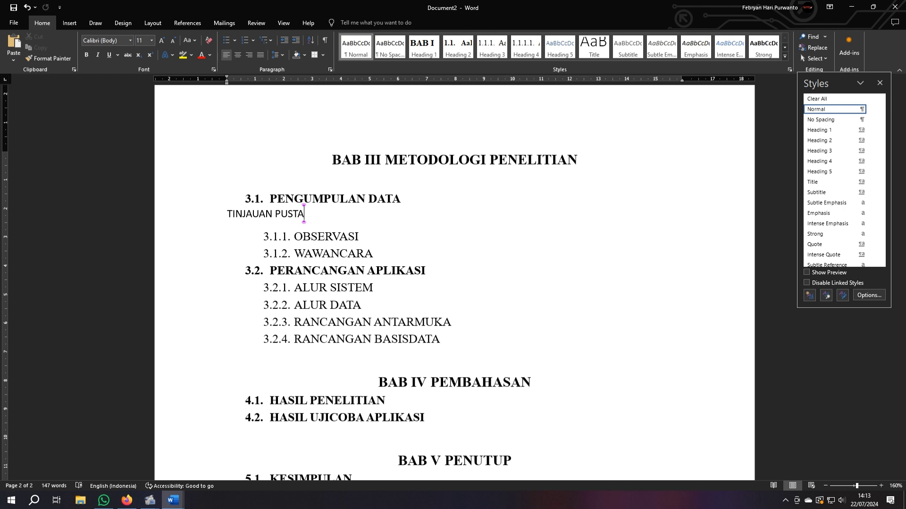
pyautogui.press('BackSpace')
pyautogui.press('BackSpace')
pyautogui.press('BackSpace')
pyautogui.press('BackSpace')
pyautogui.press('BackSpace')
pyautogui.press('BackSpace')
pyautogui.press('BackSpace')
pyautogui.press('BackSpace')
pyautogui.press('BackSpace')
pyautogui.press('BackSpace')
pyautogui.press('BackSpace')
pyautogui.press('BackSpace')
pyautogui.press('BackSpace')
pyautogui.press('BackSpace')
pyautogui.press('BackSpace')
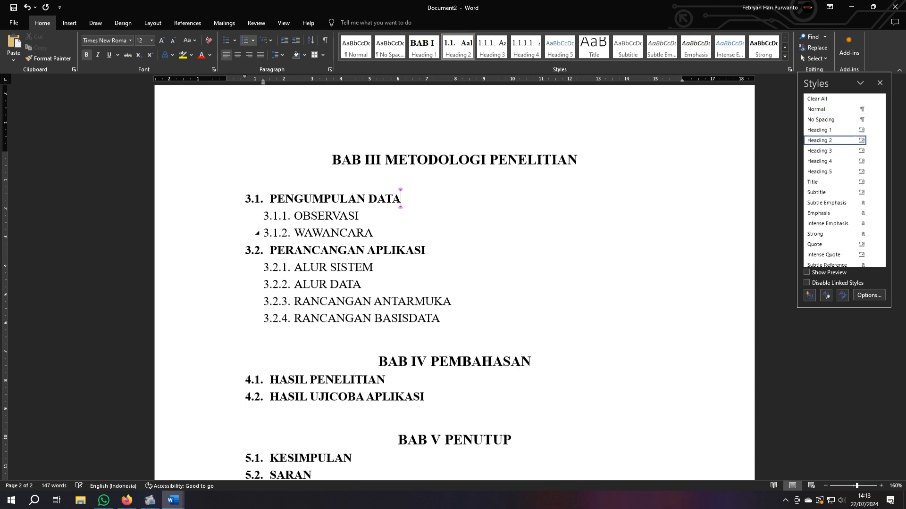
# - Insert SURVEY on a line directly below PENGUMPULAN DATA and apply the Heading 3 style to it
pyautogui.click(415, 230)
pyautogui.press('Up')
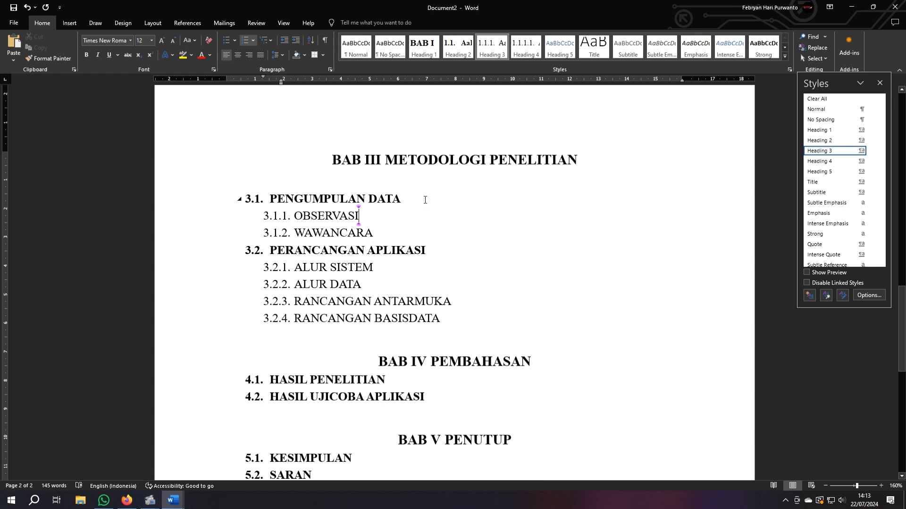
pyautogui.click(411, 199)
pyautogui.press('Return')
pyautogui.write('SURVEY')
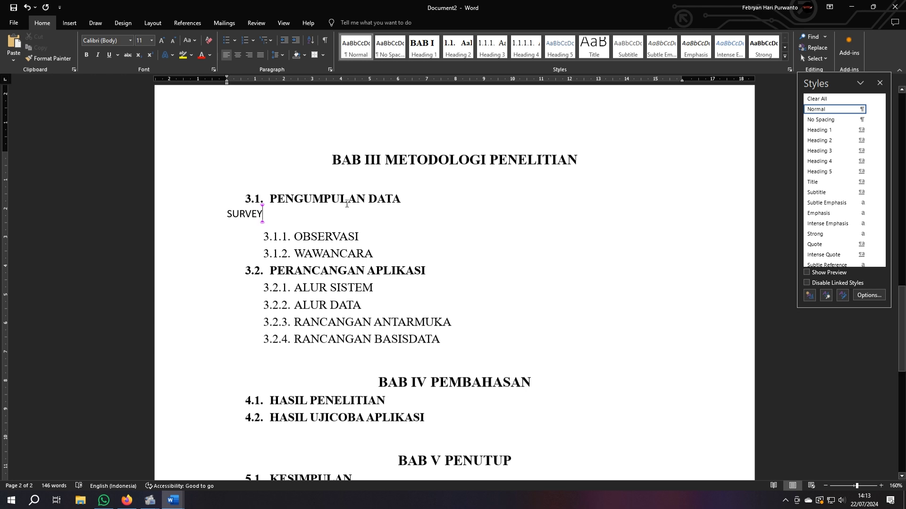
pyautogui.click(246, 215)
pyautogui.click(493, 50)
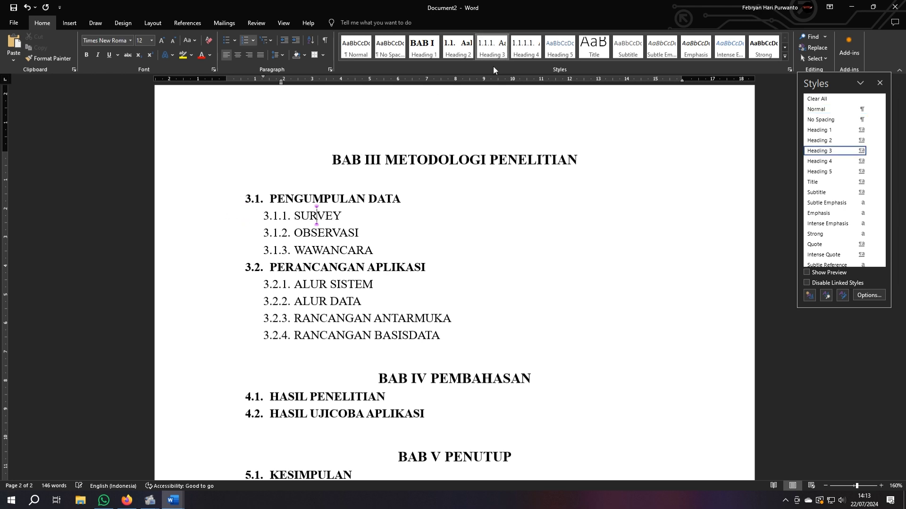
pyautogui.click(288, 217)
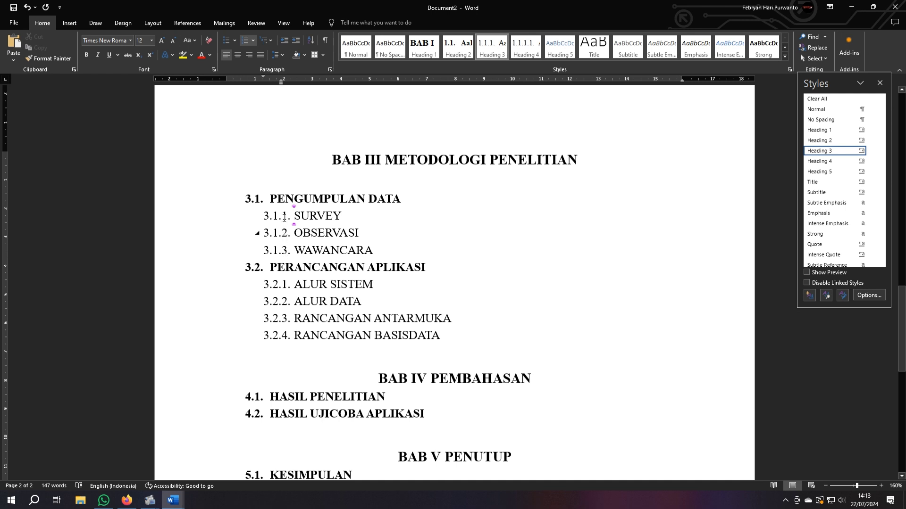
# - Insert DIAGRAM FLOWCHART on a line below ALUR DATA and apply the Heading 3 style to it
pyautogui.scroll(-1, 310, 332)
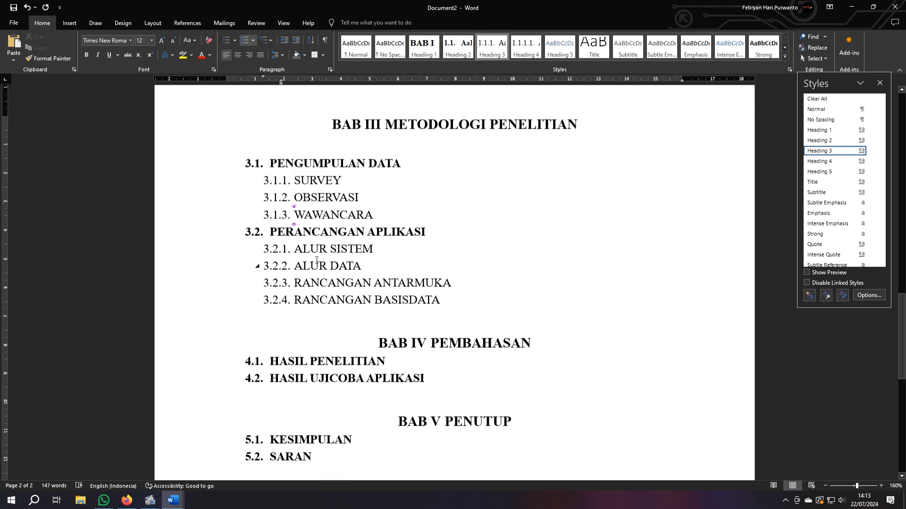
pyautogui.click(371, 266)
pyautogui.press('Return')
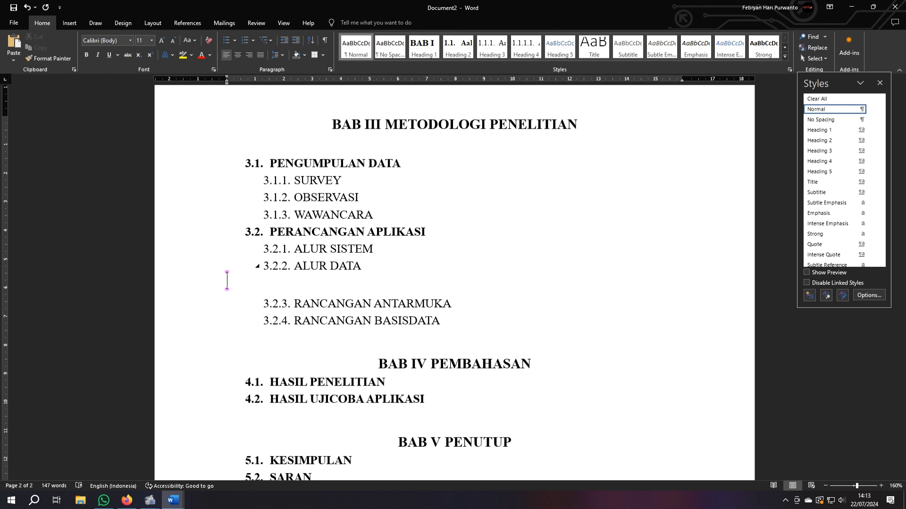
pyautogui.write('D')
pyautogui.press('BackSpace')
pyautogui.write('ALUR')
pyautogui.press('BackSpace')
pyautogui.press('BackSpace')
pyautogui.press('BackSpace')
pyautogui.press('BackSpace')
pyautogui.press('BackSpace')
pyautogui.write('DIAGRAM FLOWCHART')
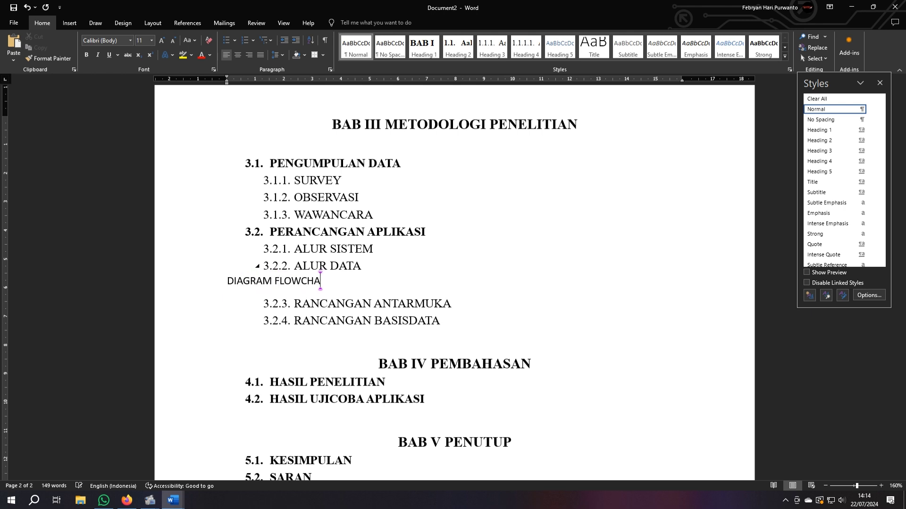
pyautogui.click(279, 281)
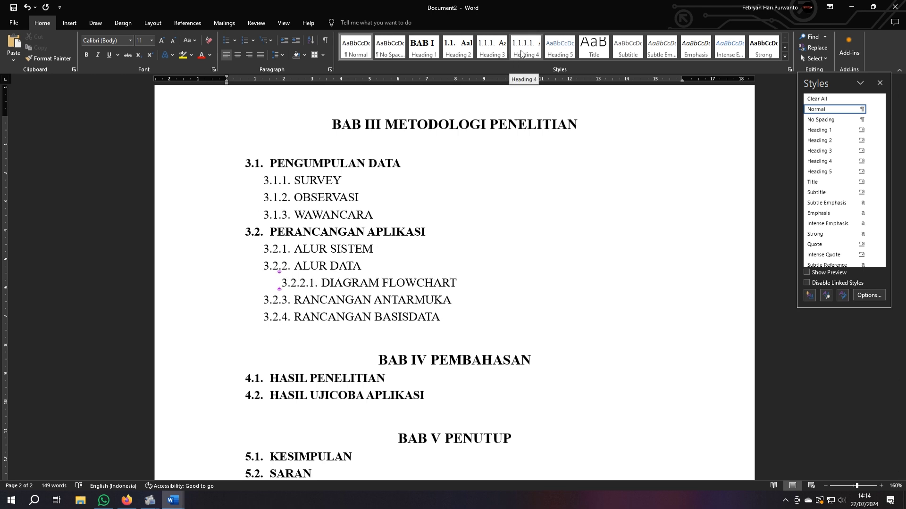
pyautogui.click(492, 47)
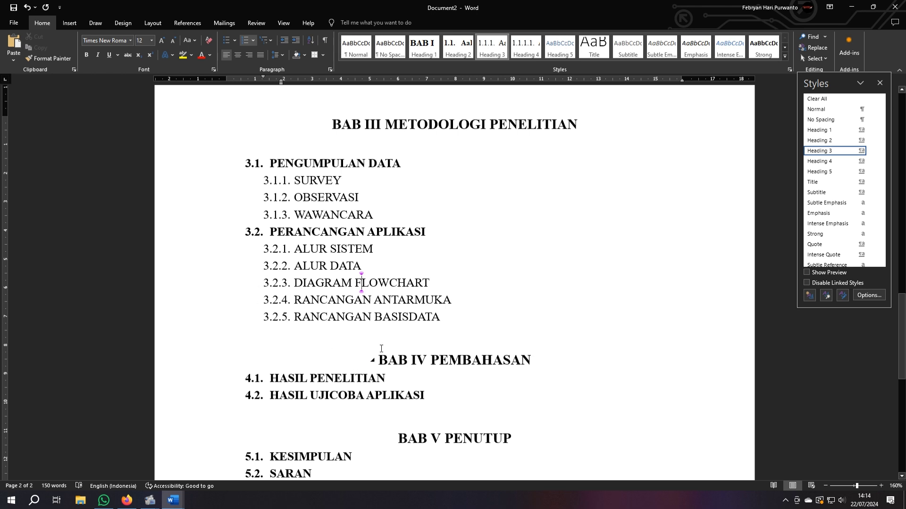
# - Insert an empty Heading 1 line above the PENDAHULUAN heading and place the cursor on it
pyautogui.click(359, 333)
pyautogui.scroll(-3, 320, 375)
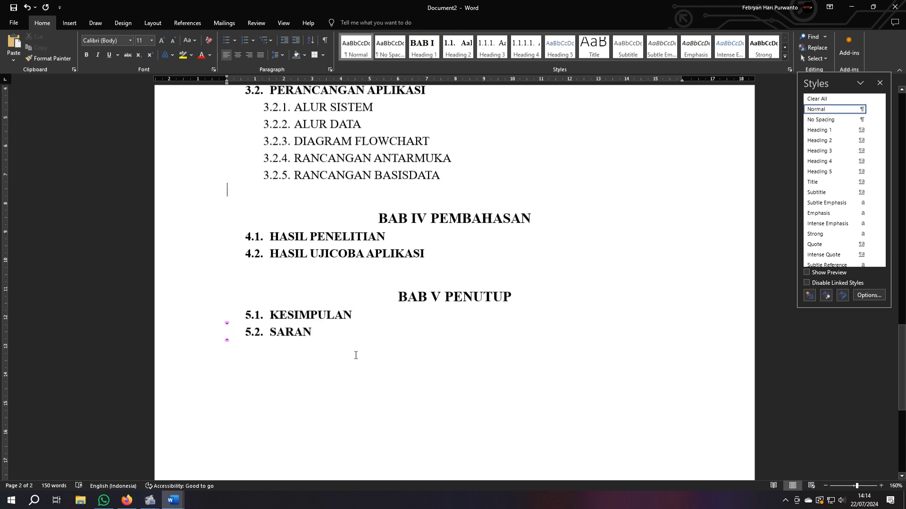
pyautogui.scroll(-3, 338, 347)
pyautogui.scroll(18, 332, 346)
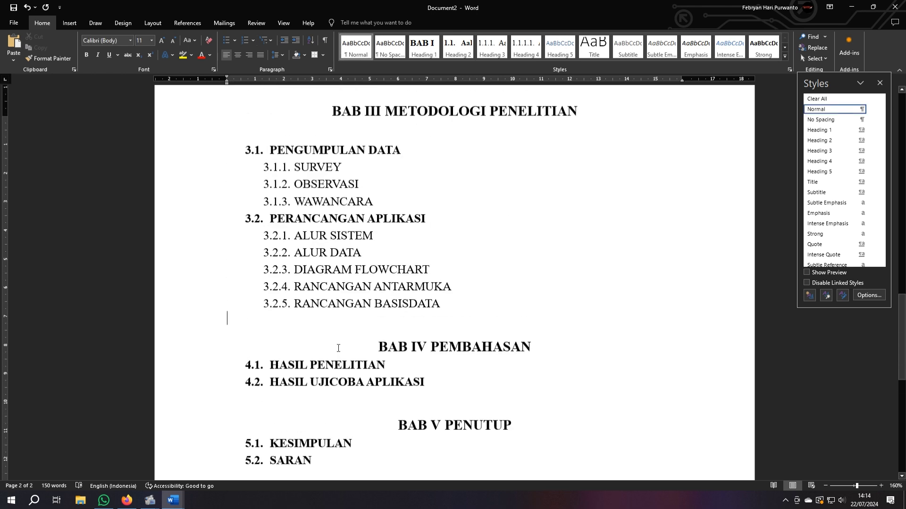
pyautogui.scroll(8, 332, 346)
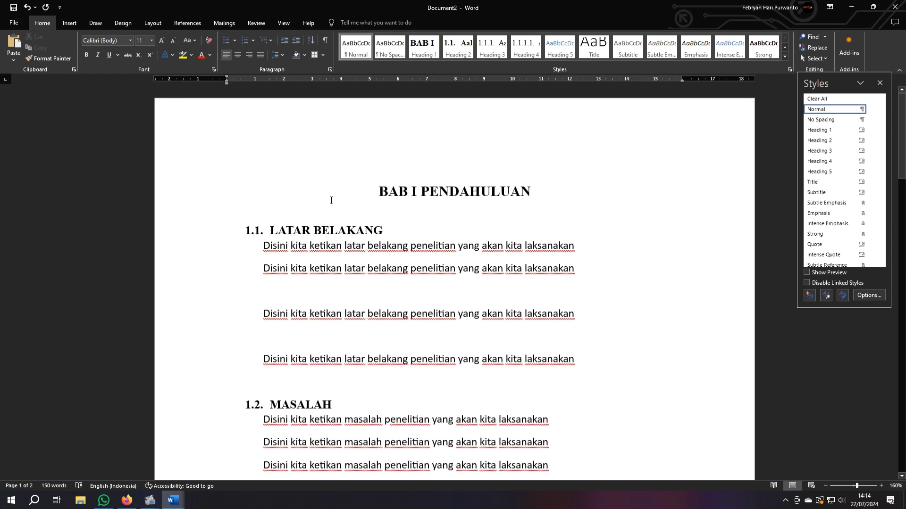
pyautogui.click(382, 191)
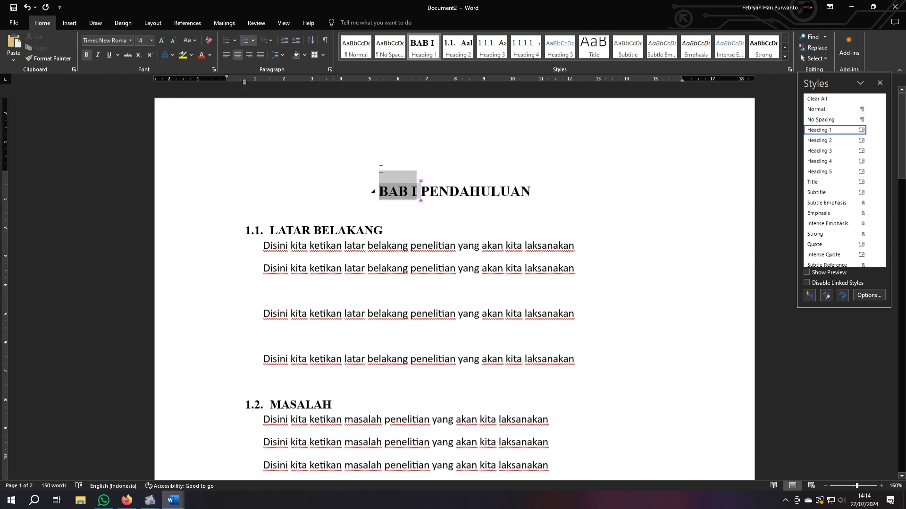
pyautogui.click(511, 196)
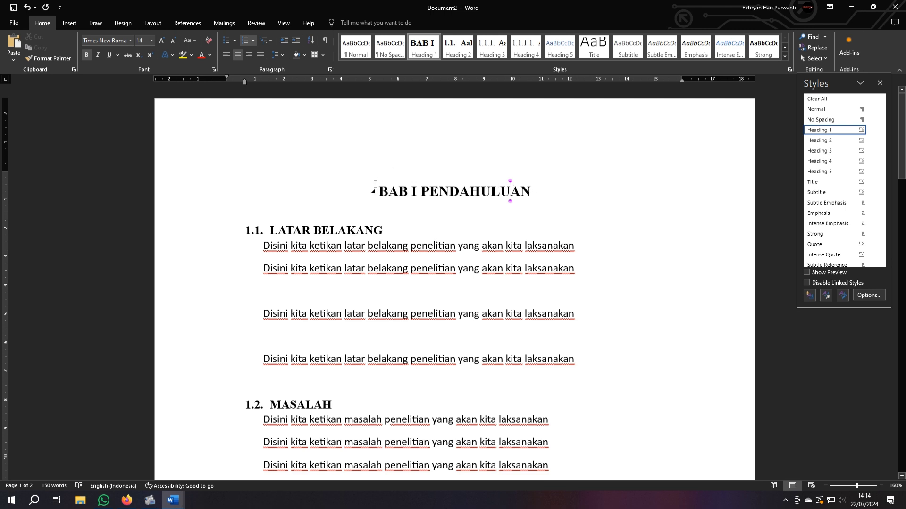
pyautogui.press('Home')
pyautogui.press('Return')
pyautogui.press('Return')
pyautogui.press('Up')
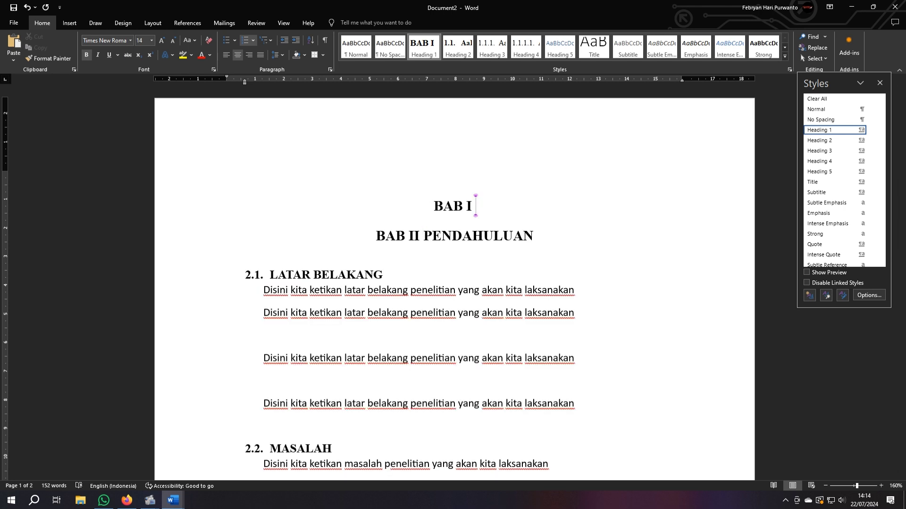
# - Remove the automatic chapter number and indent from the empty Heading 1 line above PENDAHULUAN and enter H there
pyautogui.press('BackSpace')
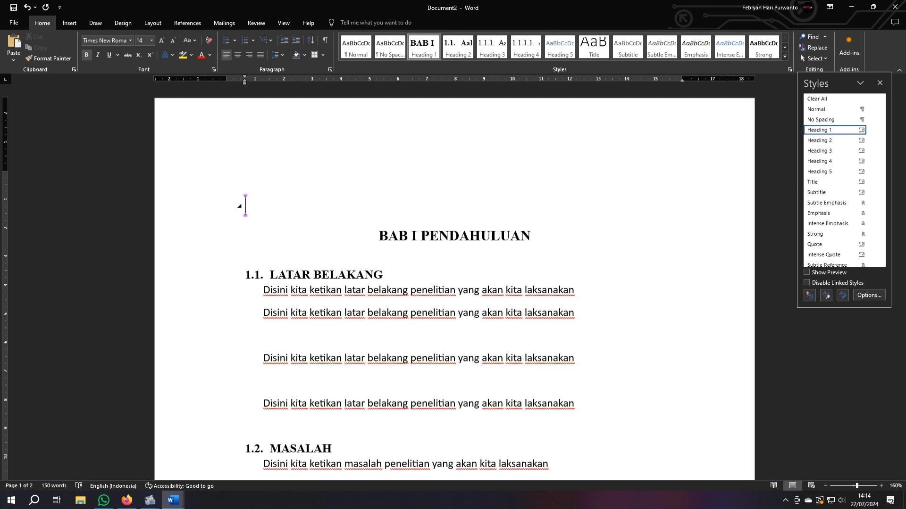
pyautogui.press('BackSpace')
pyautogui.write('H')
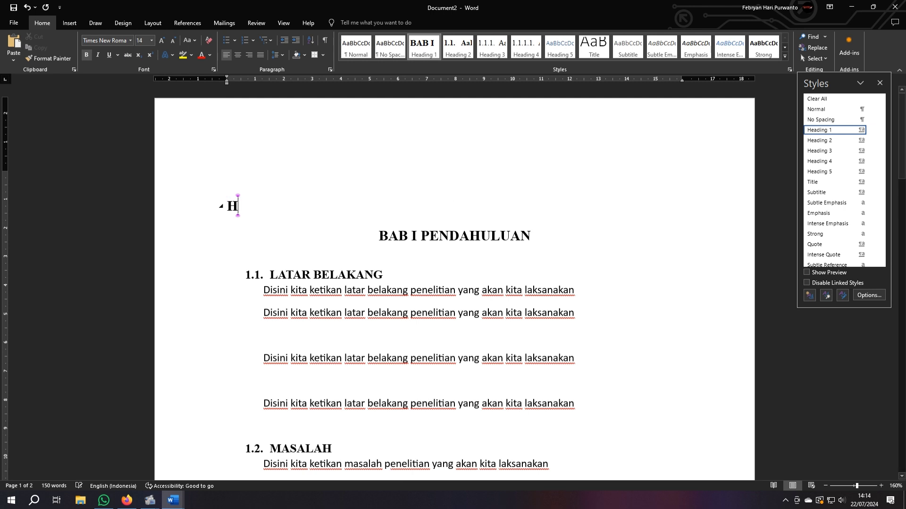
# - Switch to Document1 and copy the six front-matter titles from LEMBAR PENGESAHAN through DAFTAR GAMBAR
pyautogui.moveTo(172, 492)
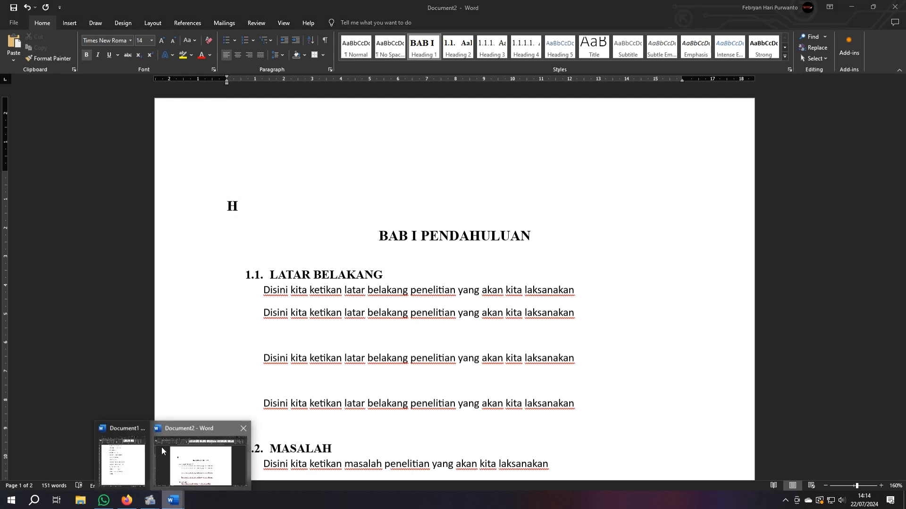
pyautogui.click(139, 462)
pyautogui.scroll(10, 137, 252)
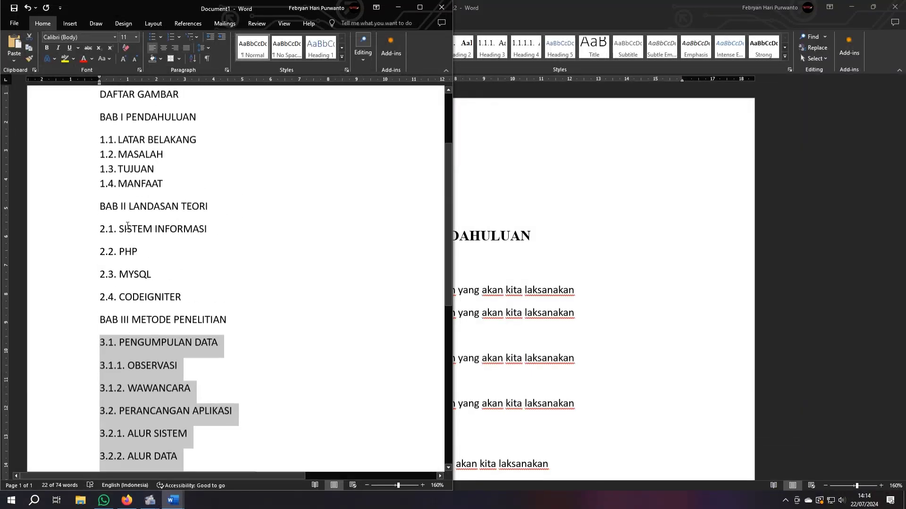
pyautogui.moveTo(98, 177); pyautogui.dragTo(189, 294)
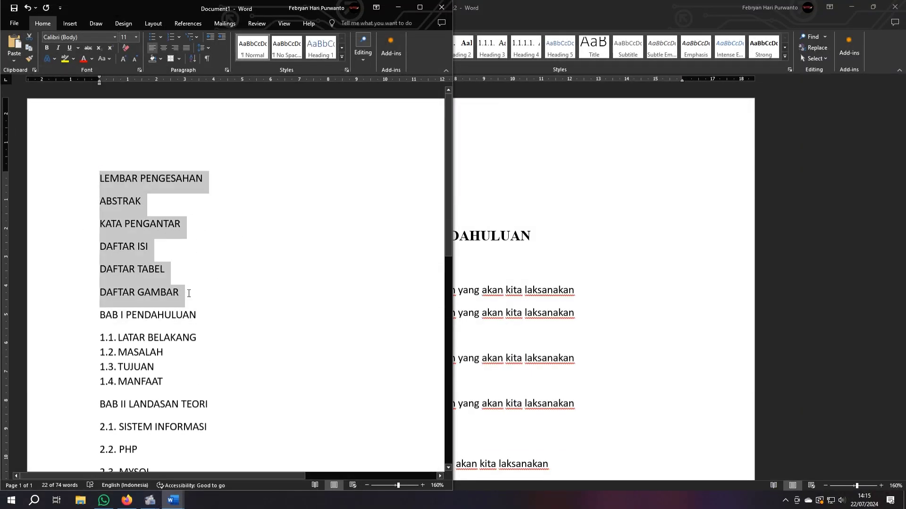
pyautogui.rightClick(124, 253)
pyautogui.click(154, 284)
# - Back in Document2, delete the H above the PENDAHULUAN heading and paste the copied front-matter titles there
pyautogui.click(547, 258)
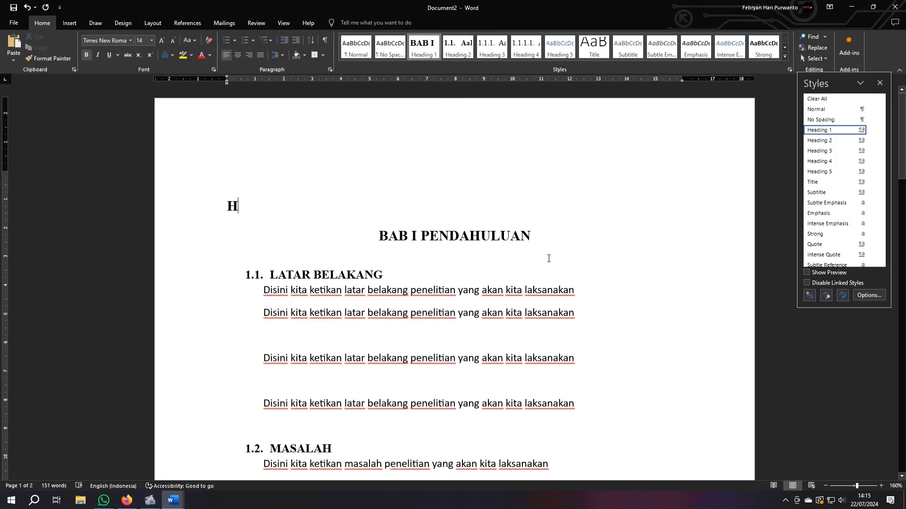
pyautogui.press('BackSpace')
pyautogui.press('BackSpace')
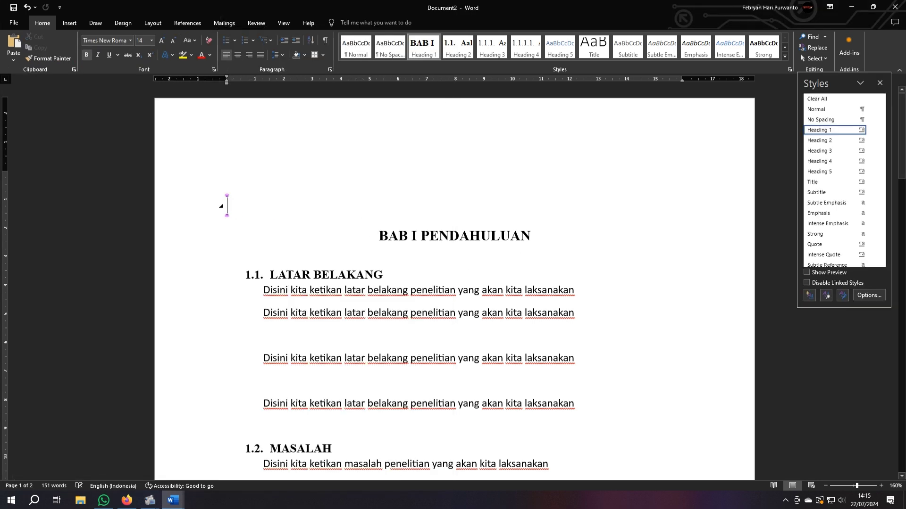
pyautogui.hotkey('ctrl', 'v')
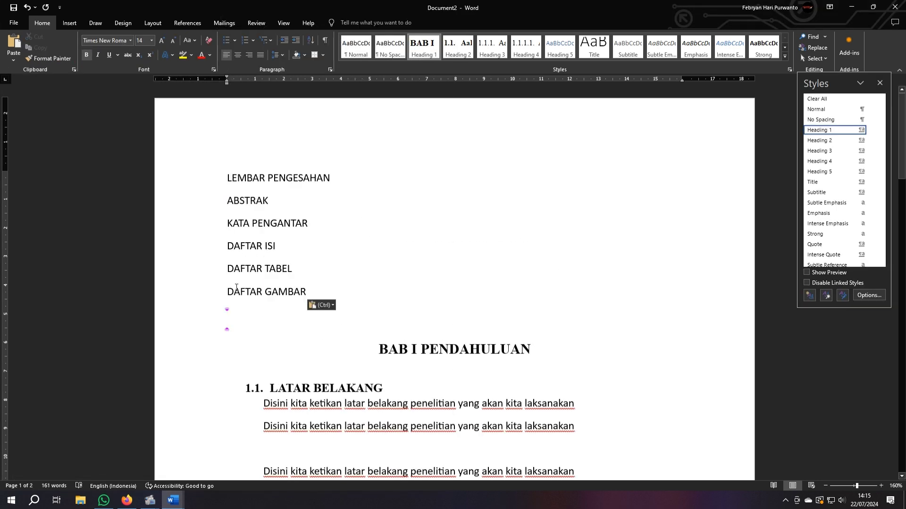
# - Apply the Heading 1 style to DAFTAR GAMBAR, DAFTAR TABEL, DAFTAR ISI, KATA PENGANTAR, ABSTRAK and LEMBAR PENGESAHAN
pyautogui.click(306, 292)
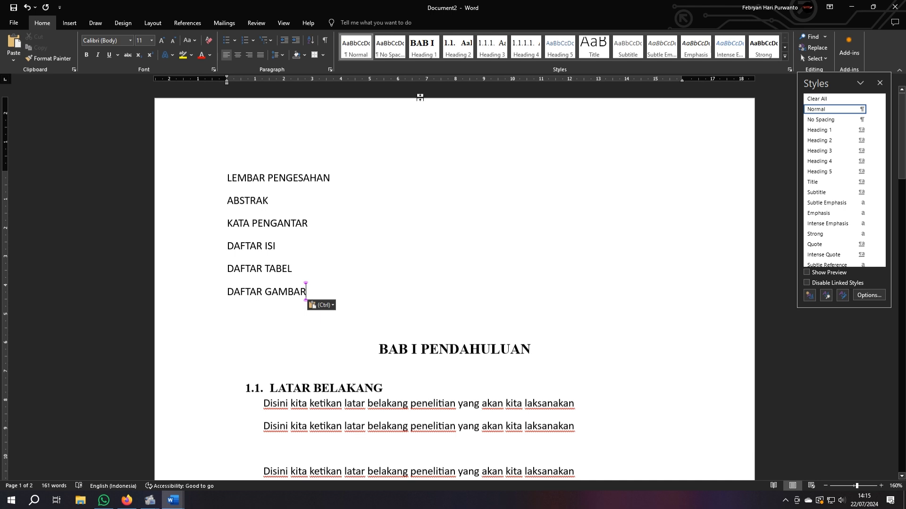
pyautogui.click(424, 47)
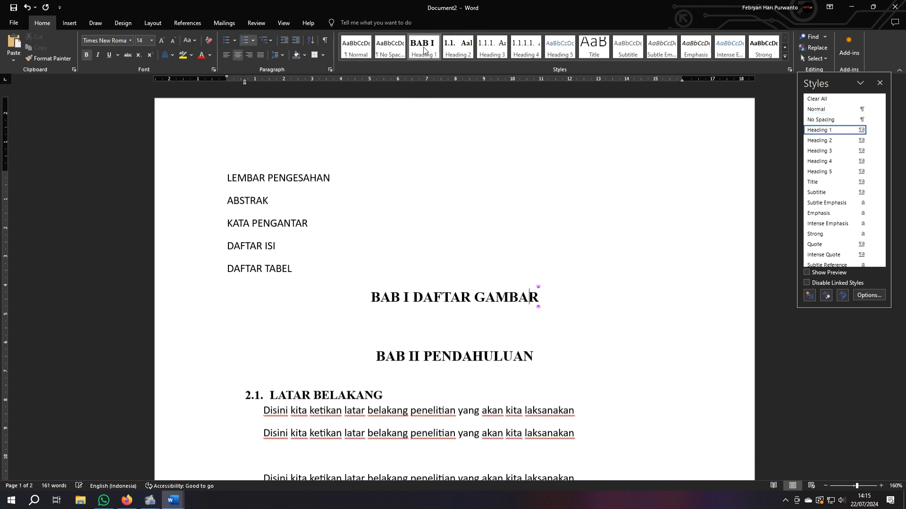
pyautogui.click(283, 272)
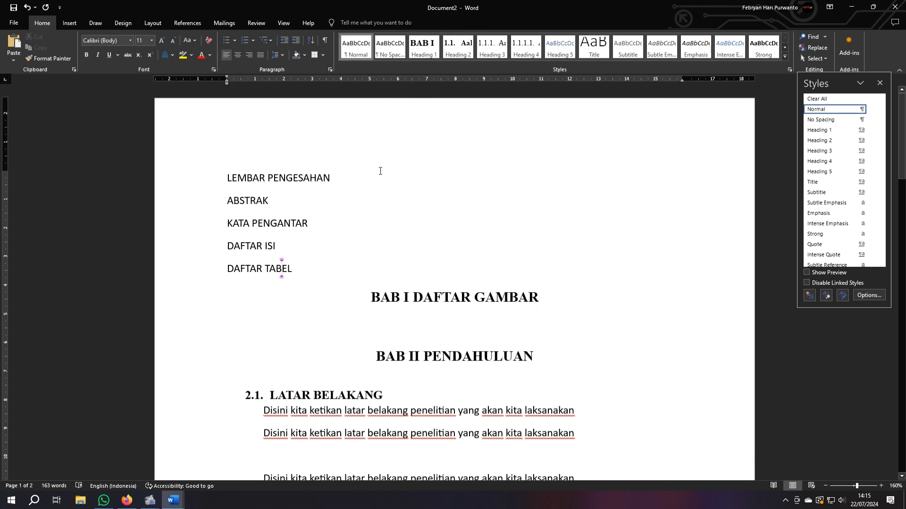
pyautogui.click(422, 54)
pyautogui.click(256, 246)
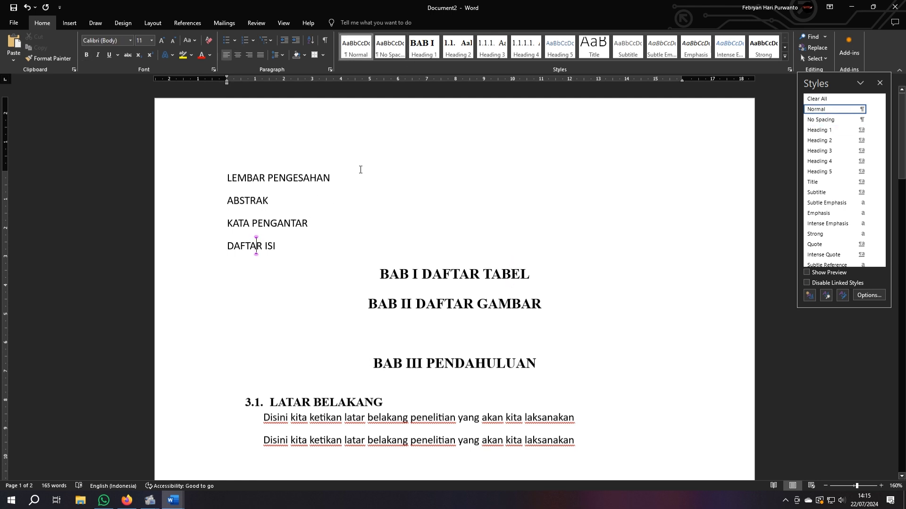
pyautogui.click(429, 53)
pyautogui.click(277, 223)
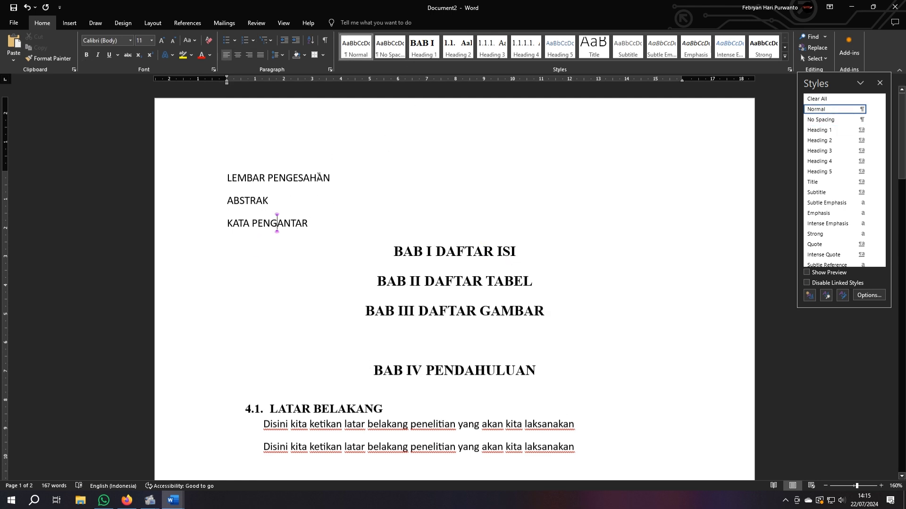
pyautogui.click(421, 54)
pyautogui.click(250, 200)
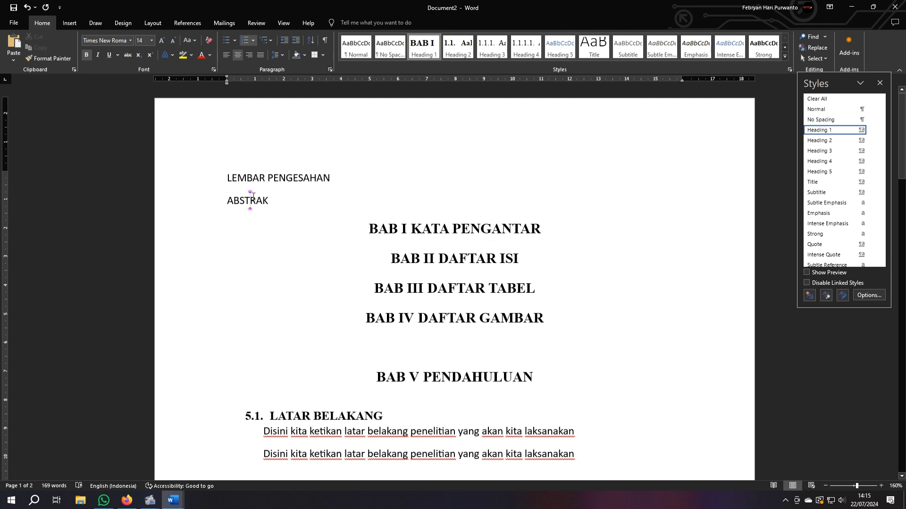
pyautogui.click(422, 55)
pyautogui.click(264, 178)
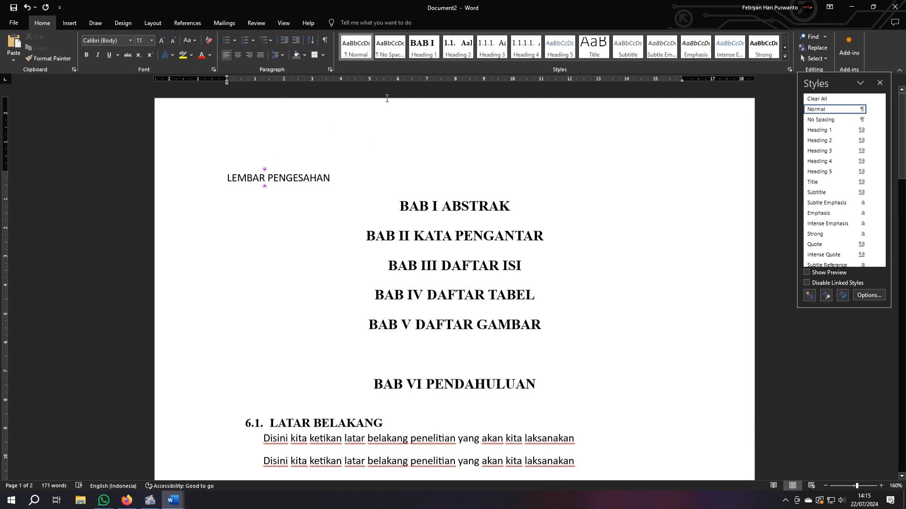
pyautogui.click(423, 46)
# - Remove the automatic BAB numbers from the LEMBAR PENGESAHAN, ABSTRAK and KATA PENGANTAR headings and center each one
pyautogui.click(400, 206)
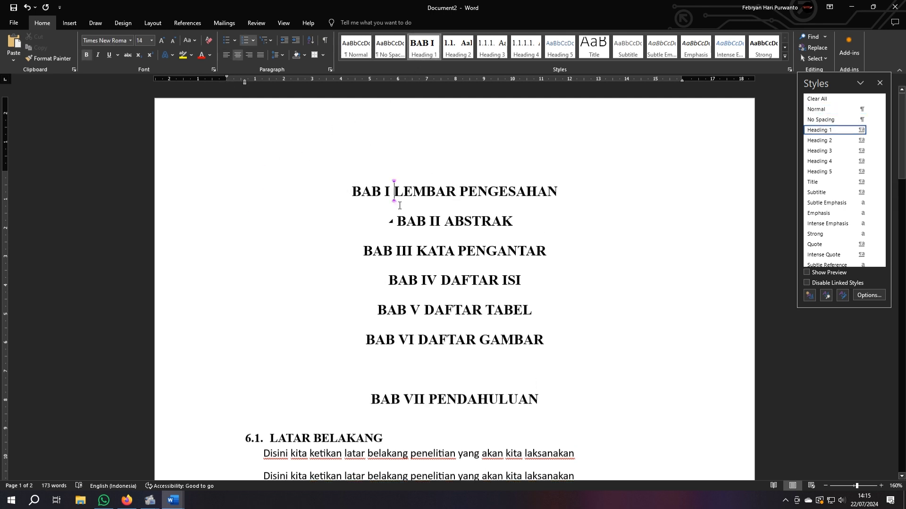
pyautogui.press('BackSpace')
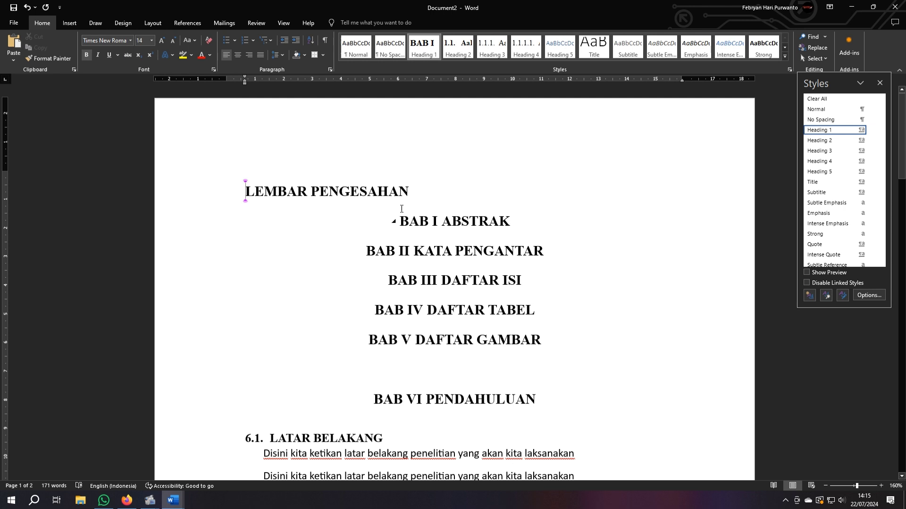
pyautogui.hotkey('ctrl', 'e')
pyautogui.click(443, 219)
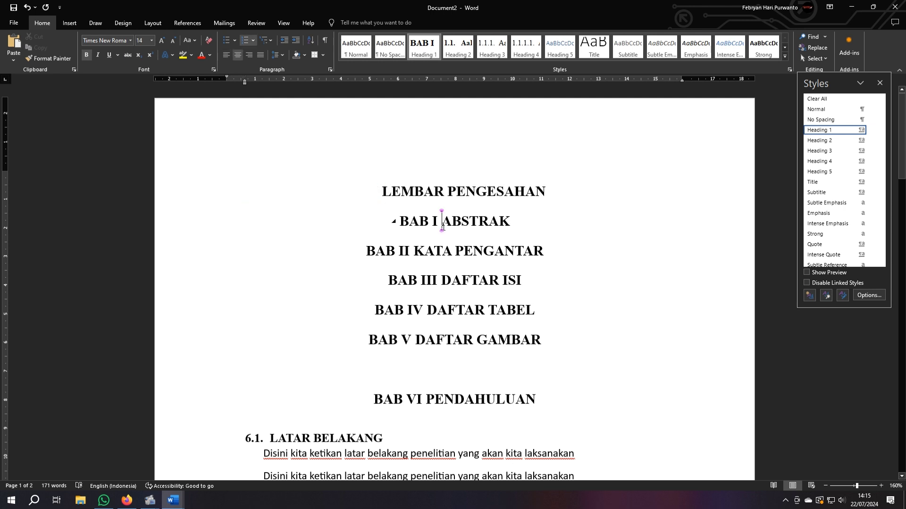
pyautogui.press('BackSpace')
pyautogui.hotkey('ctrl', 'e')
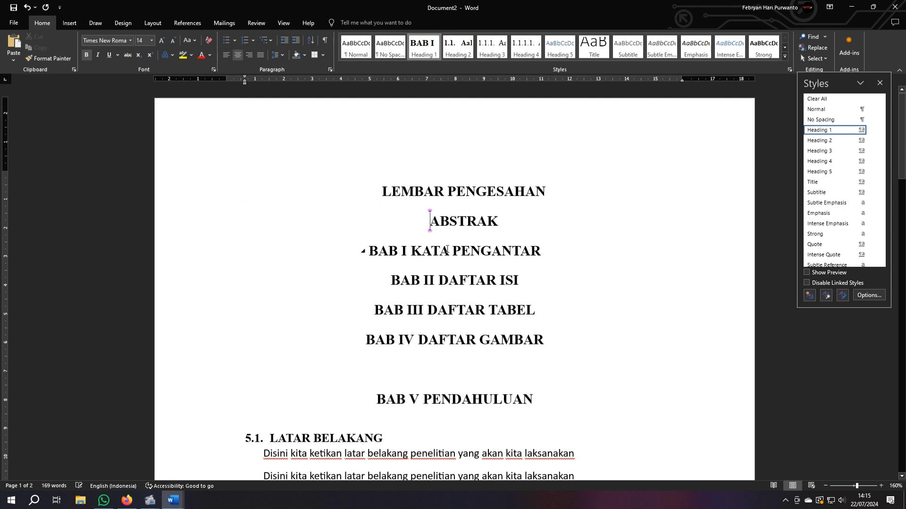
pyautogui.click(414, 251)
pyautogui.press('BackSpace')
pyautogui.hotkey('ctrl', 'e')
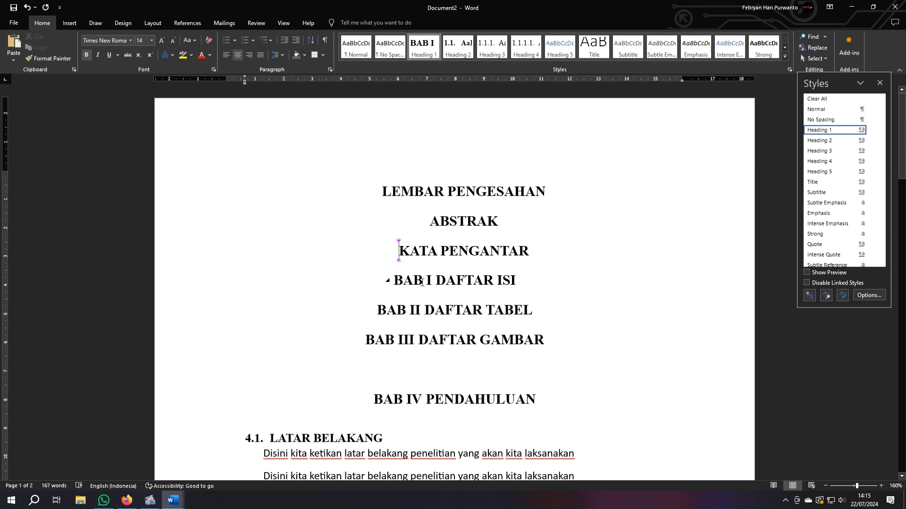
# - Remove the automatic BAB numbers from the DAFTAR ISI, DAFTAR TABEL and DAFTAR GAMBAR headings and center each one
pyautogui.click(435, 280)
pyautogui.press('BackSpace')
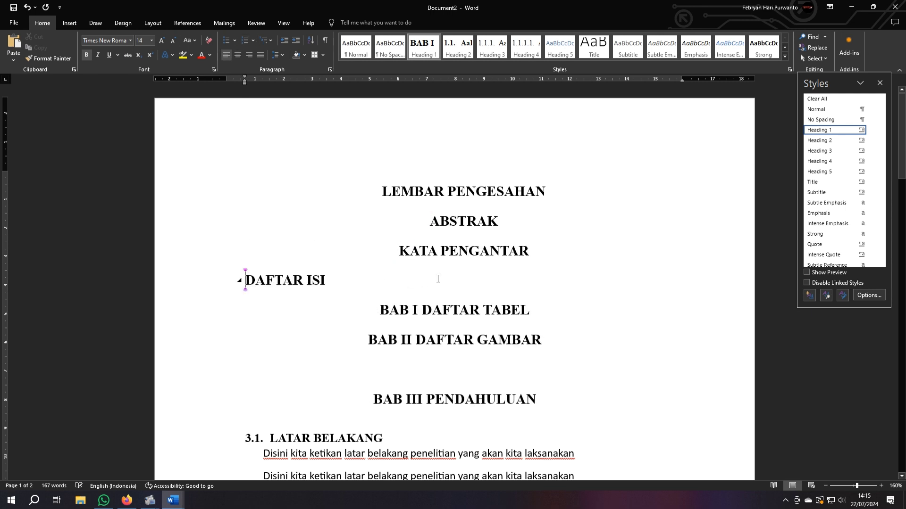
pyautogui.hotkey('ctrl', 'e')
pyautogui.click(423, 310)
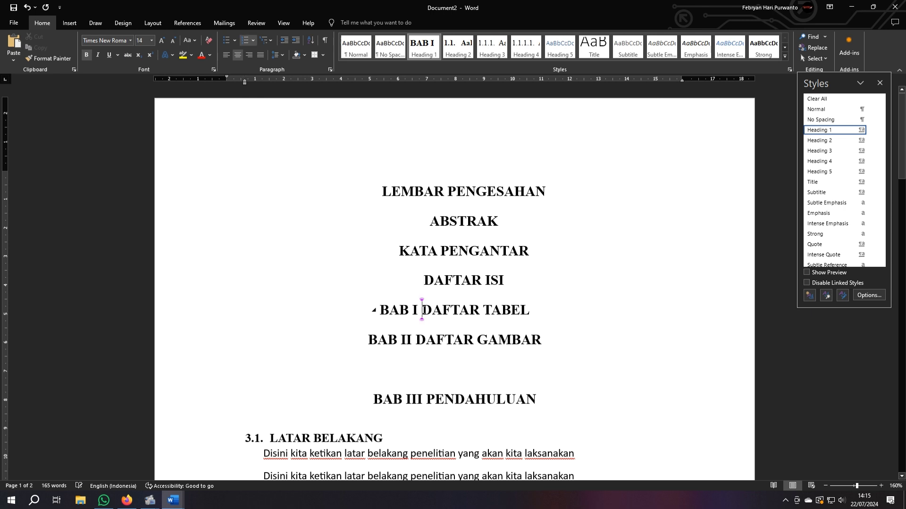
pyautogui.press('BackSpace')
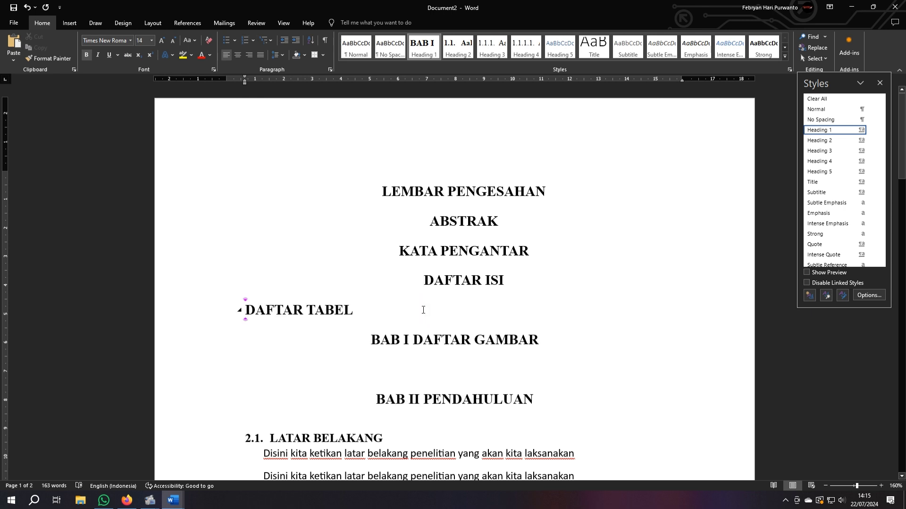
pyautogui.hotkey('ctrl', 'e')
pyautogui.press('BackSpace')
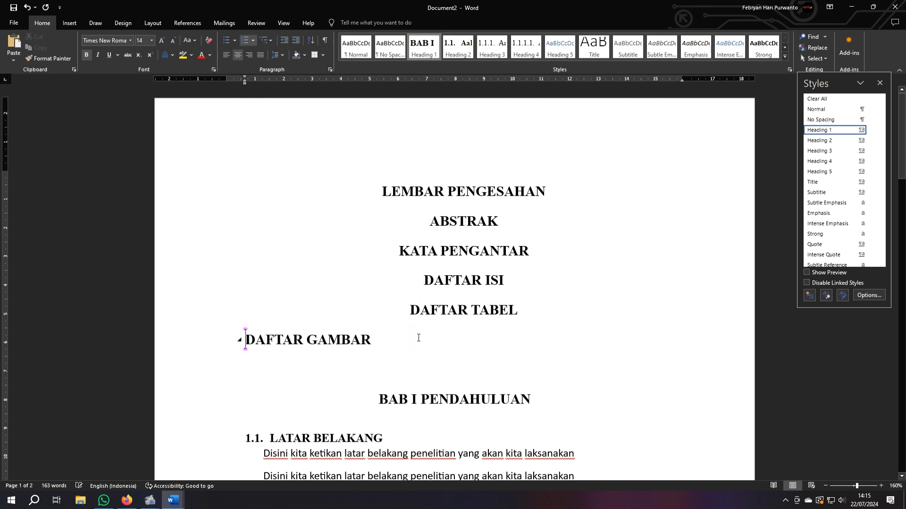
pyautogui.hotkey('ctrl', 'e')
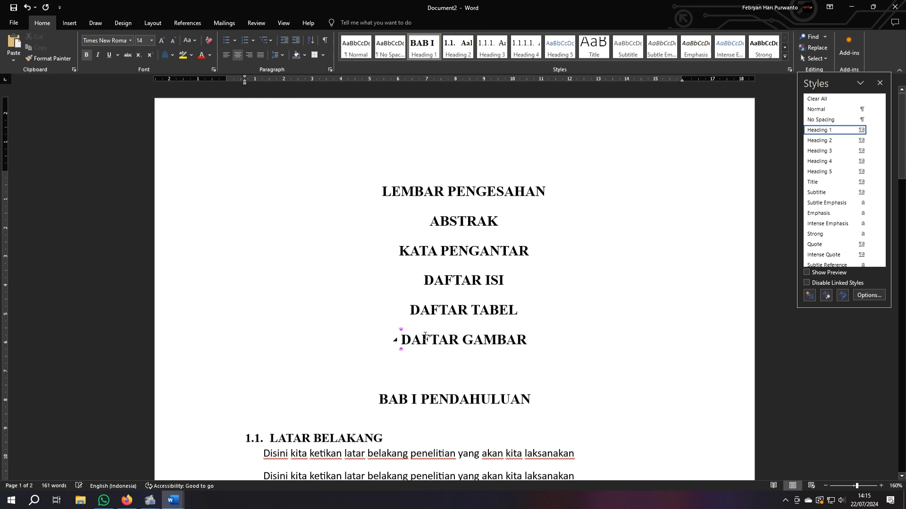
# - Review the headings from LEMBAR PENGESAHAN down to the MASALAH section and check their numbering
pyautogui.click(476, 191)
pyautogui.scroll(-4, 480, 302)
pyautogui.press('Down')
pyautogui.press('Down')
pyautogui.press('Down')
pyautogui.press('Down')
pyautogui.press('Down')
pyautogui.press('Down')
pyautogui.press('Down')
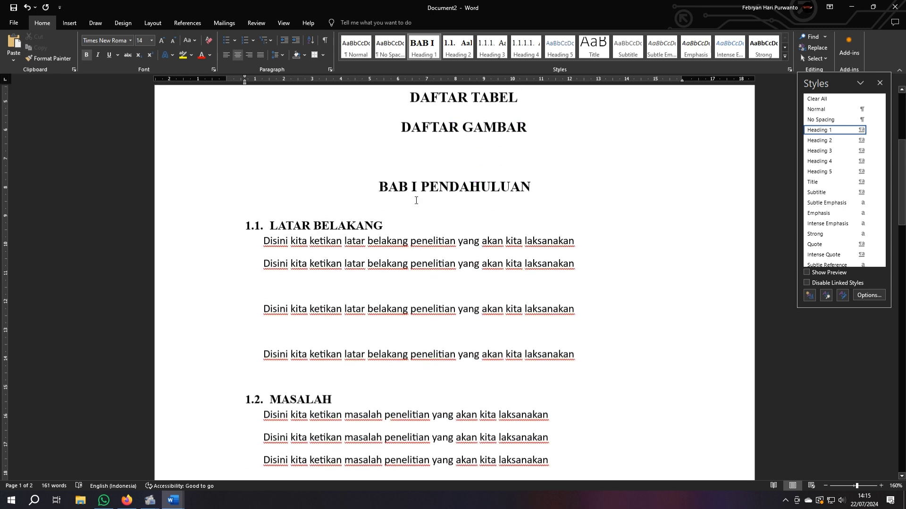
pyautogui.scroll(4, 416, 200)
# - Insert a page break after LEMBAR PENGESAHAN and view the document's pages side by side
pyautogui.click(547, 191)
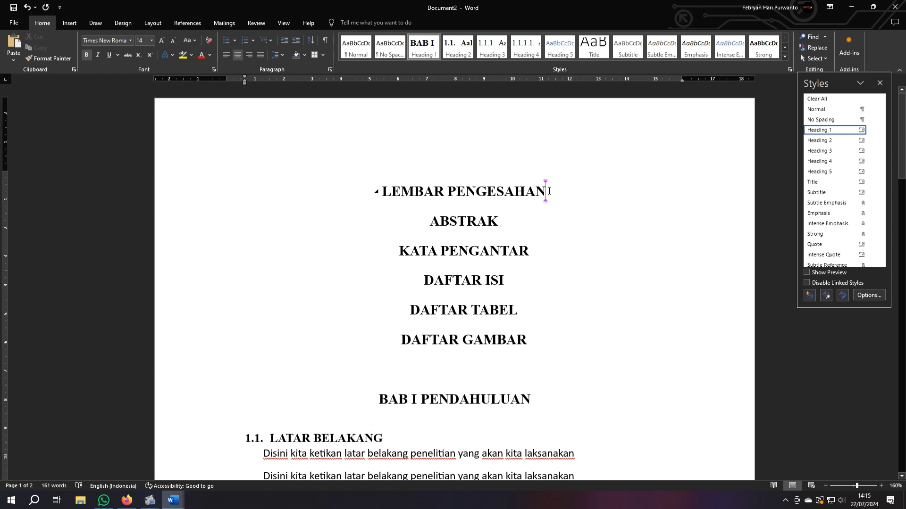
pyautogui.hotkey('ctrl', 'Return')
pyautogui.scroll(-8, 545, 193)
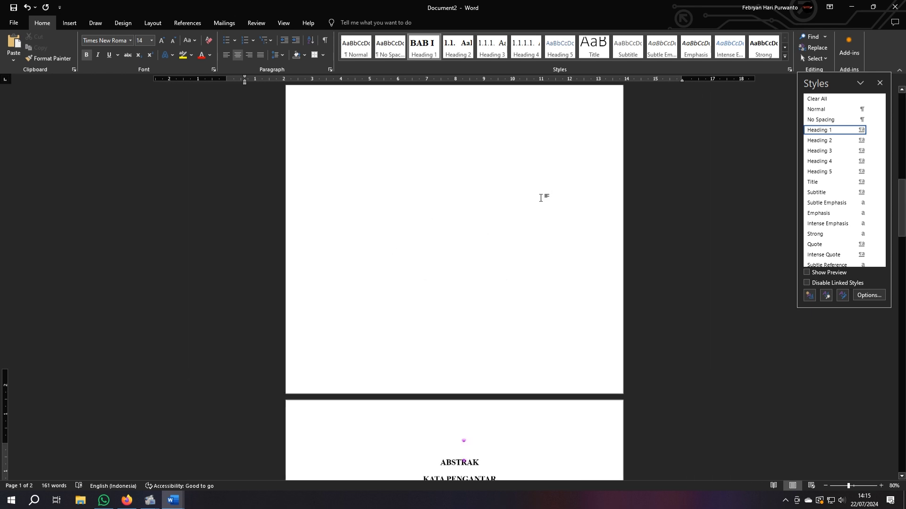
pyautogui.scroll(-4, 540, 198)
pyautogui.scroll(2, 415, 217)
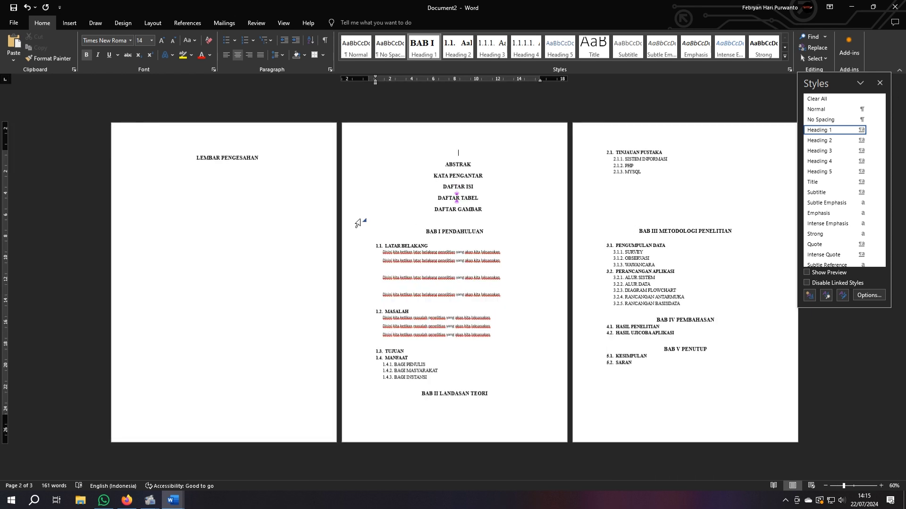
pyautogui.scroll(1, 343, 223)
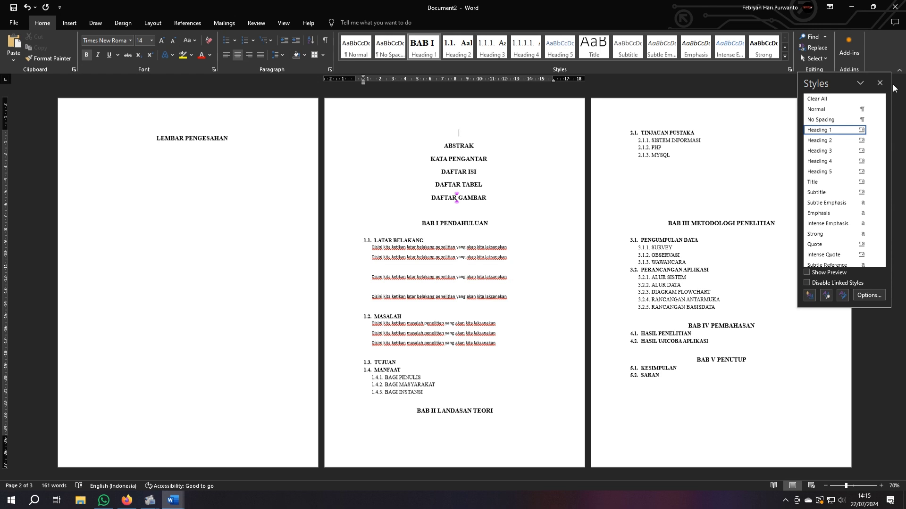
# - Close the Styles pane and delete the blank line above the ABSTRAK heading
pyautogui.click(879, 83)
pyautogui.click(484, 134)
pyautogui.press('Delete')
# - Insert a page break after ABSTRAK and delete the blank line above KATA PENGANTAR
pyautogui.click(486, 135)
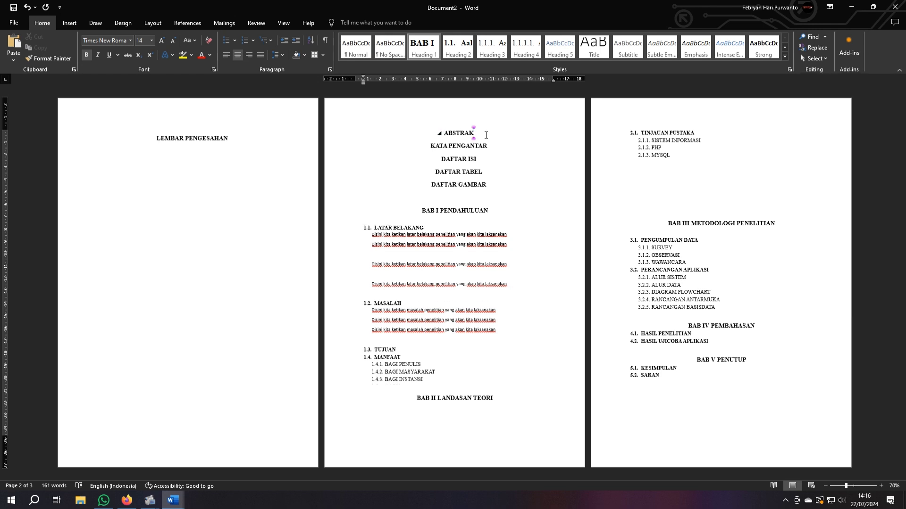
pyautogui.press('Return')
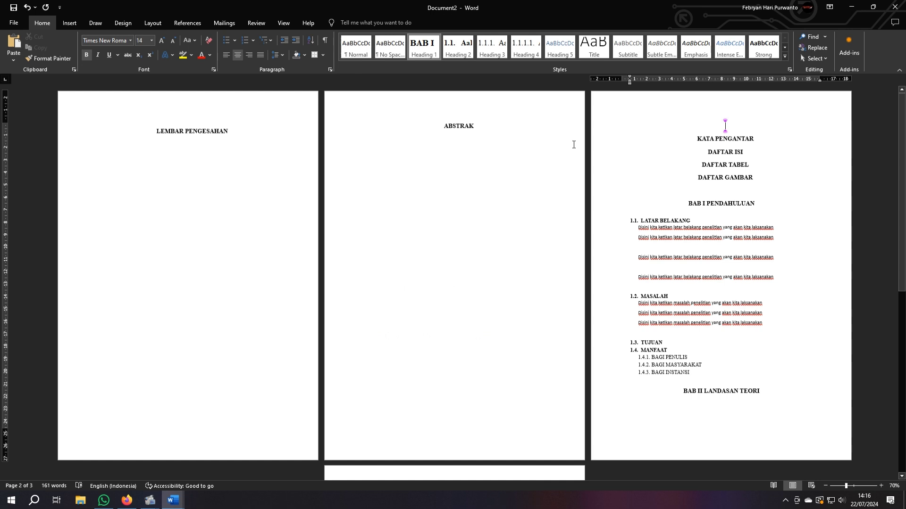
pyautogui.press('Delete')
# - Insert a page break after KATA PENGANTAR and delete the blank line above DAFTAR ISI
pyautogui.click(761, 125)
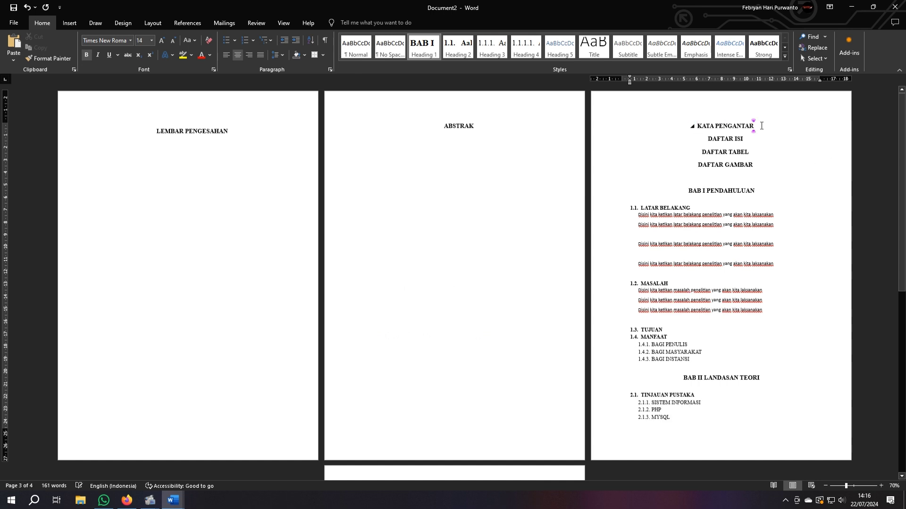
pyautogui.press('Return')
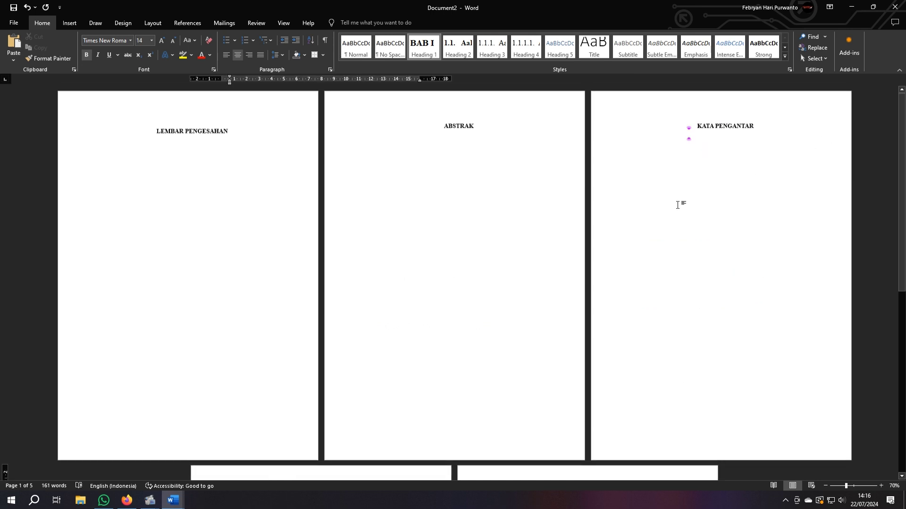
pyautogui.scroll(-3, 600, 264)
pyautogui.click(341, 341)
pyautogui.press('Delete')
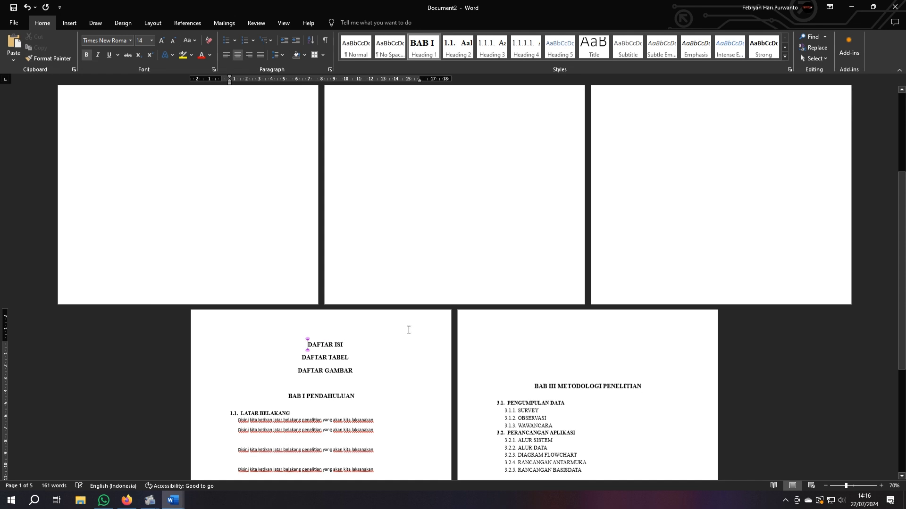
# - Insert page breaks after DAFTAR ISI and DAFTAR TABEL, deleting the blank line above the heading that follows each break
pyautogui.hotkey('ctrl', 'Return')
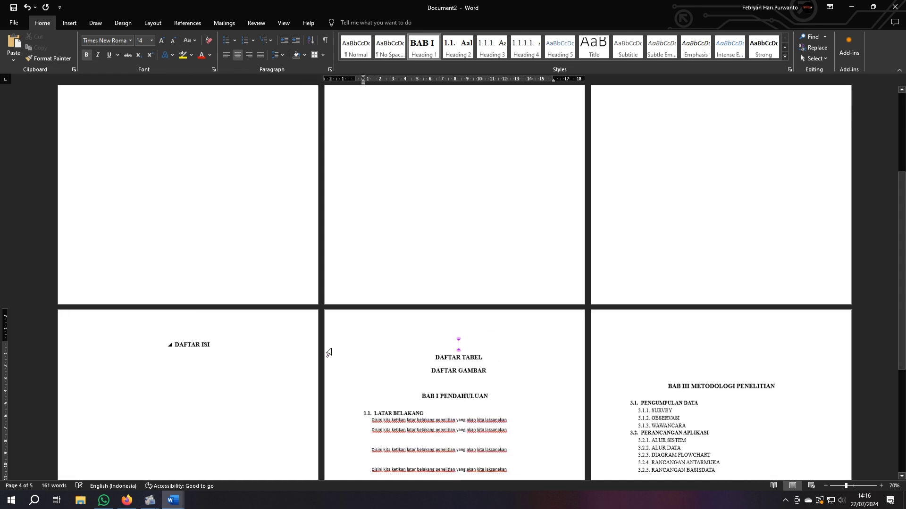
pyautogui.press('Delete')
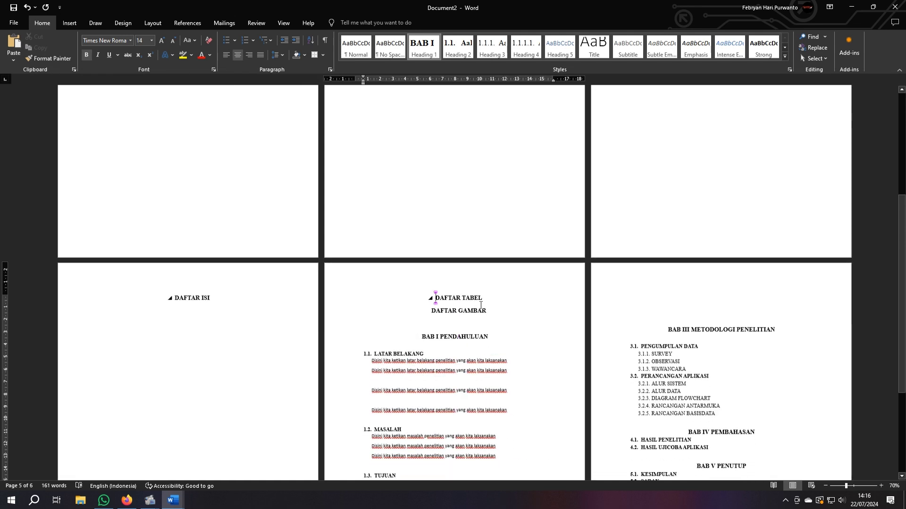
pyautogui.click(499, 298)
pyautogui.hotkey('ctrl', 'Return')
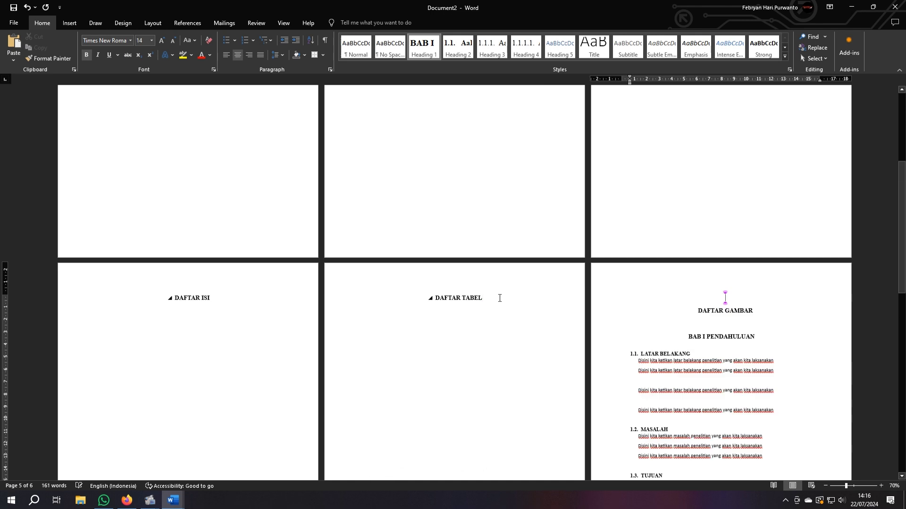
pyautogui.scroll(-1, 521, 295)
pyautogui.press('Delete')
pyautogui.scroll(-1, 521, 294)
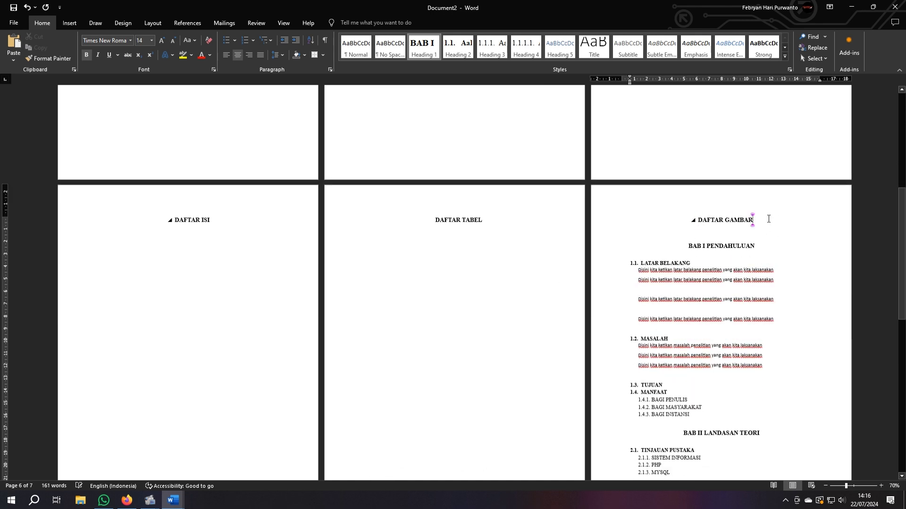
# - Insert a page break after DAFTAR GAMBAR and delete the blank lines above BAB I PENDAHULUAN
pyautogui.hotkey('ctrl', 'Return')
pyautogui.scroll(1, 768, 216)
pyautogui.scroll(-2, 663, 265)
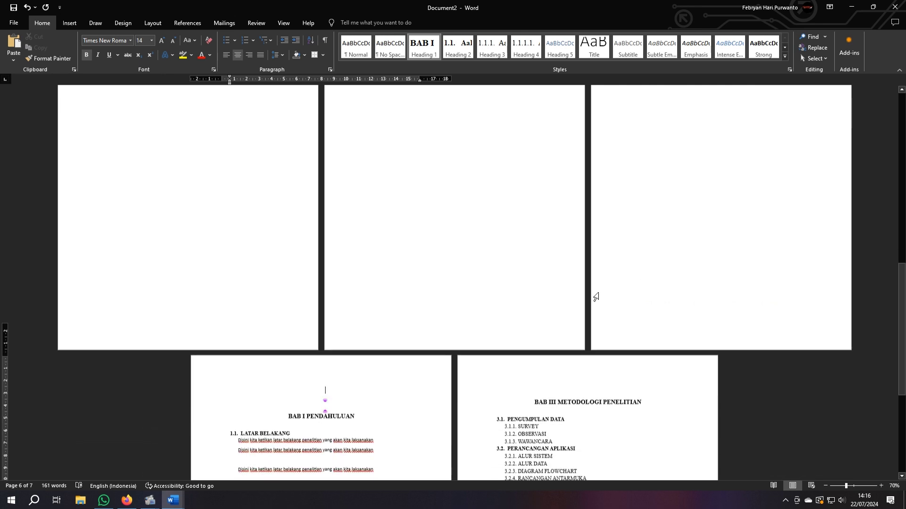
pyautogui.scroll(-1, 270, 367)
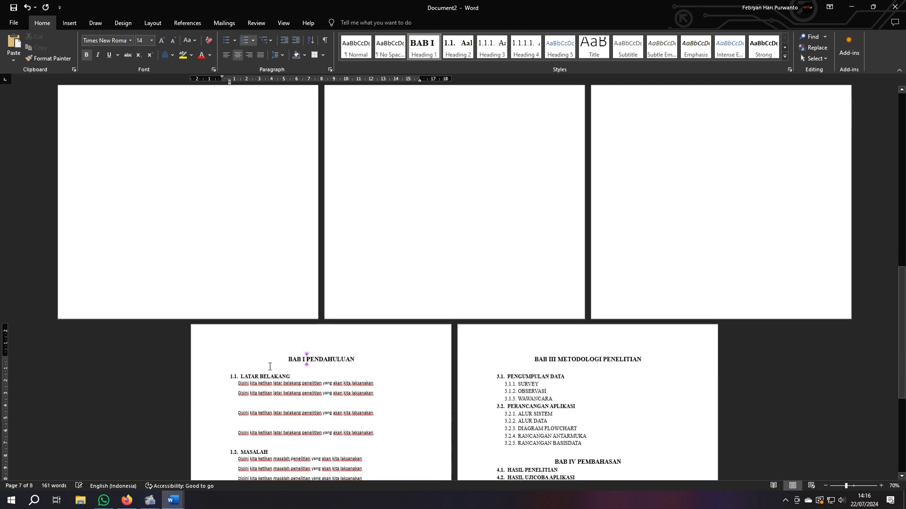
# - Insert page breaks before BAB II LANDASAN TEORI and BAB III METODOLOGI PENELITIAN, and delete the blank line above each of these headings
pyautogui.scroll(-3, 270, 366)
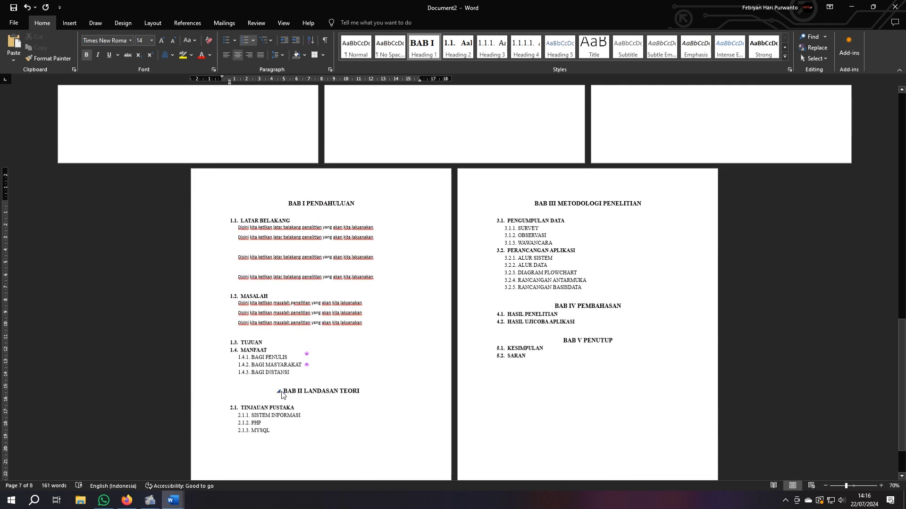
pyautogui.click(348, 377)
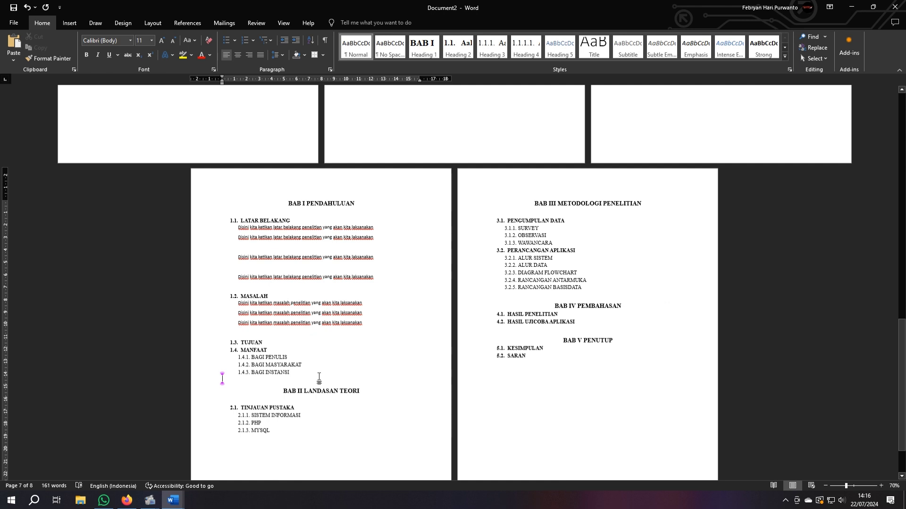
pyautogui.hotkey('ctrl', 'Return')
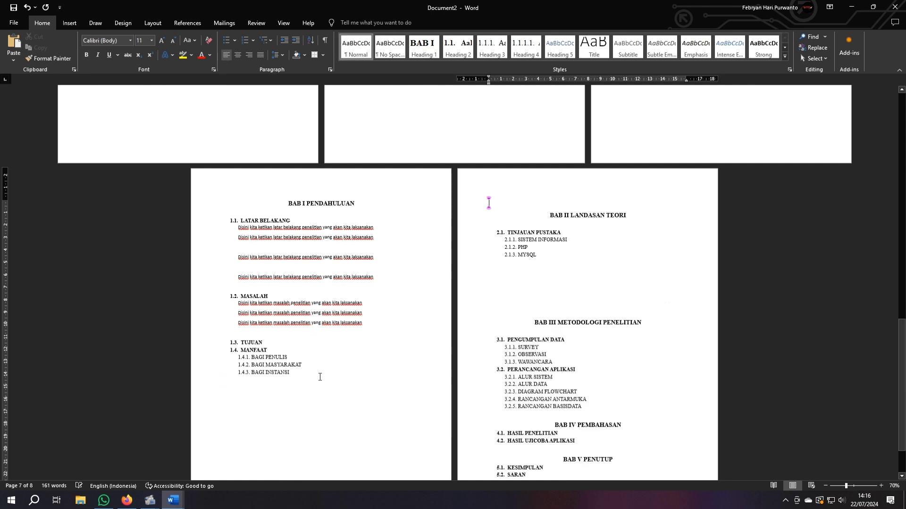
pyautogui.press('Delete')
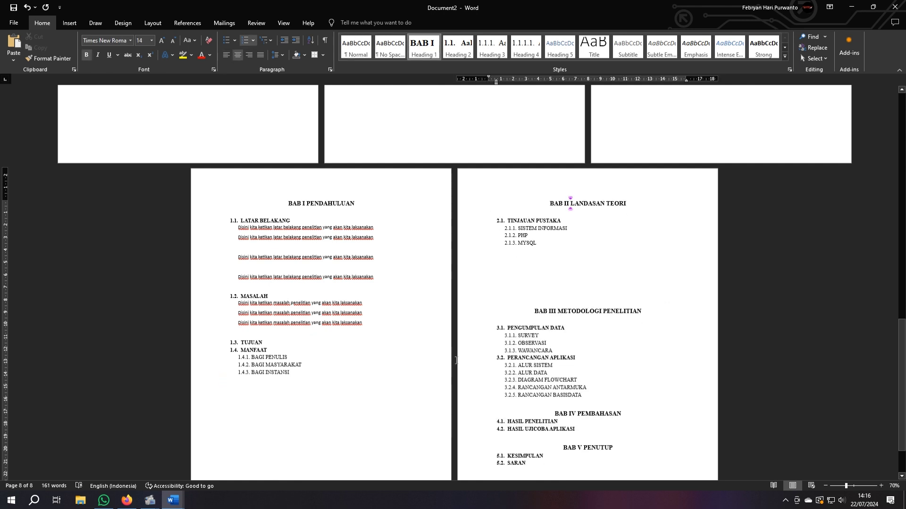
pyautogui.click(487, 299)
pyautogui.hotkey('ctrl', 'Return')
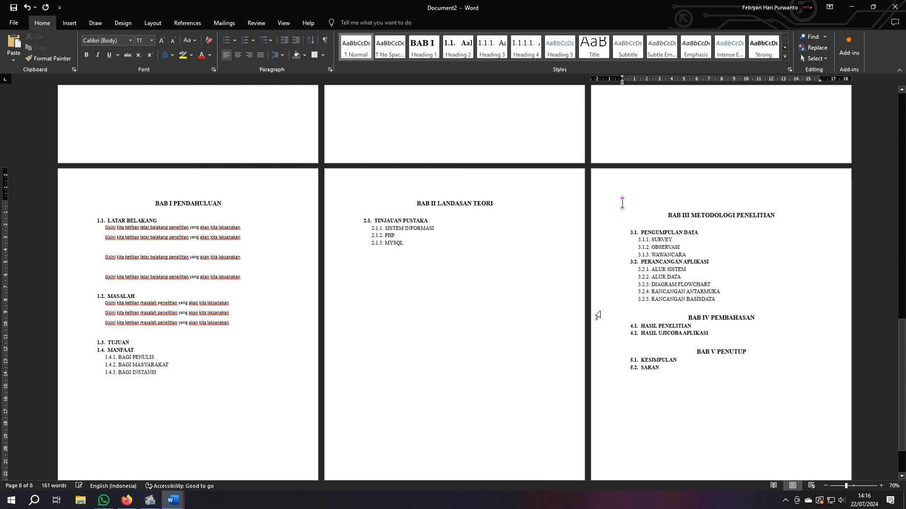
pyautogui.press('Delete')
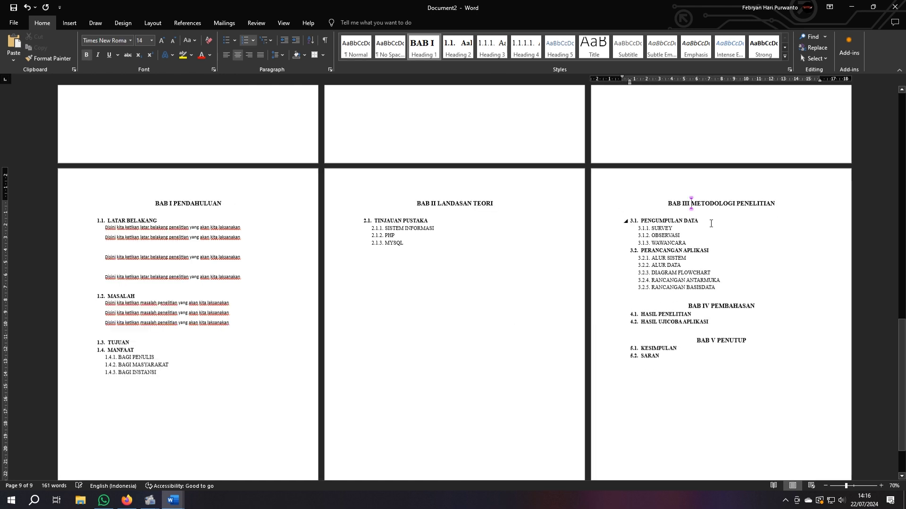
# - Insert page breaks before BAB IV PEMBAHASAN and BAB V PENUTUP, and delete the blank line above each of these headings
pyautogui.click(697, 297)
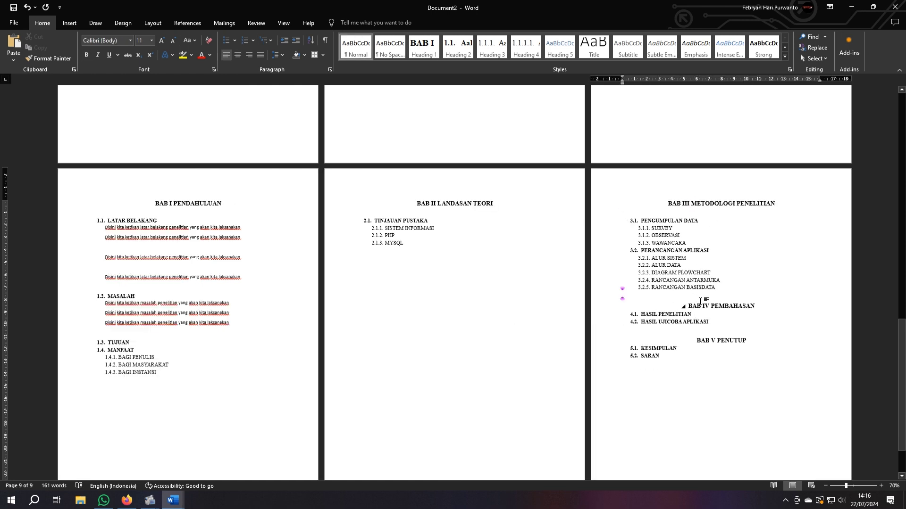
pyautogui.hotkey('ctrl', 'Return')
pyautogui.scroll(-3, 701, 299)
pyautogui.press('Delete')
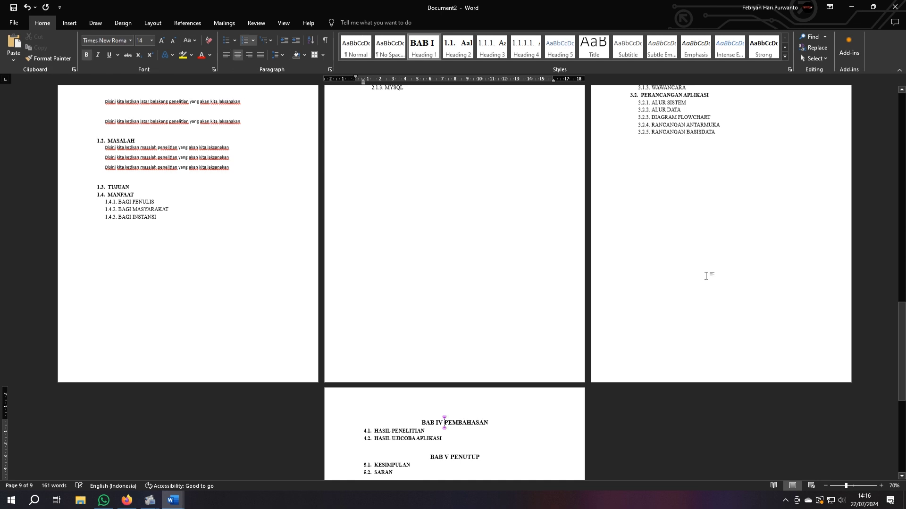
pyautogui.scroll(-2, 476, 371)
pyautogui.click(448, 402)
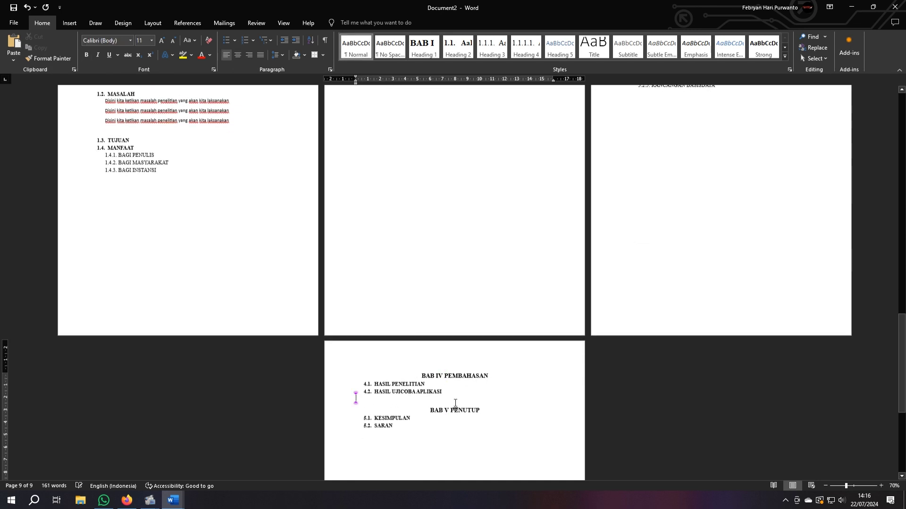
pyautogui.hotkey('ctrl', 'Return')
pyautogui.press('Delete')
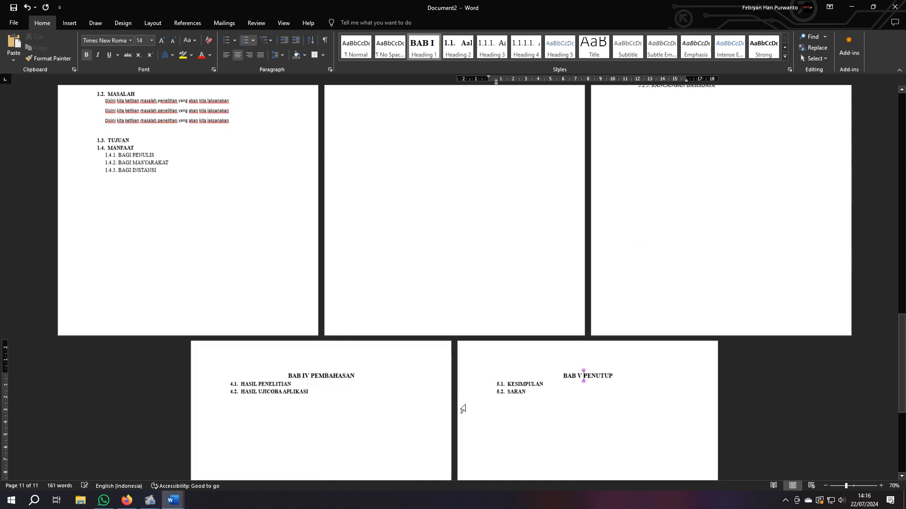
# - Return to the LEMBAR PENGESAHAN page at the start of the document and show the Navigation pane
pyautogui.scroll(-3, 463, 408)
pyautogui.scroll(15, 499, 404)
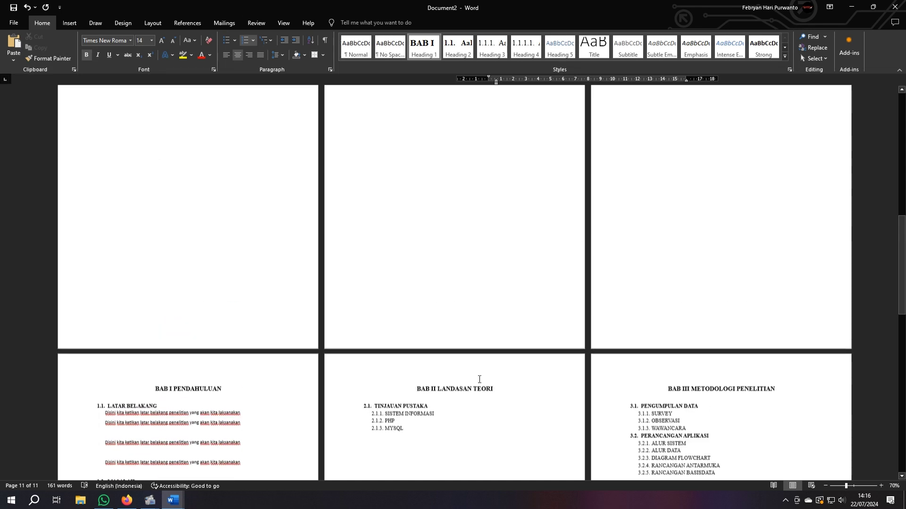
pyautogui.scroll(2, 478, 375)
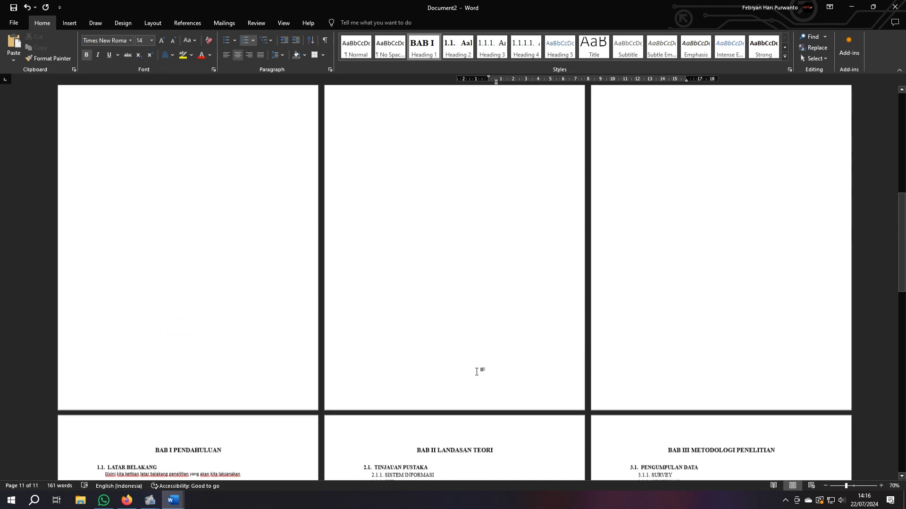
pyautogui.scroll(7, 236, 259)
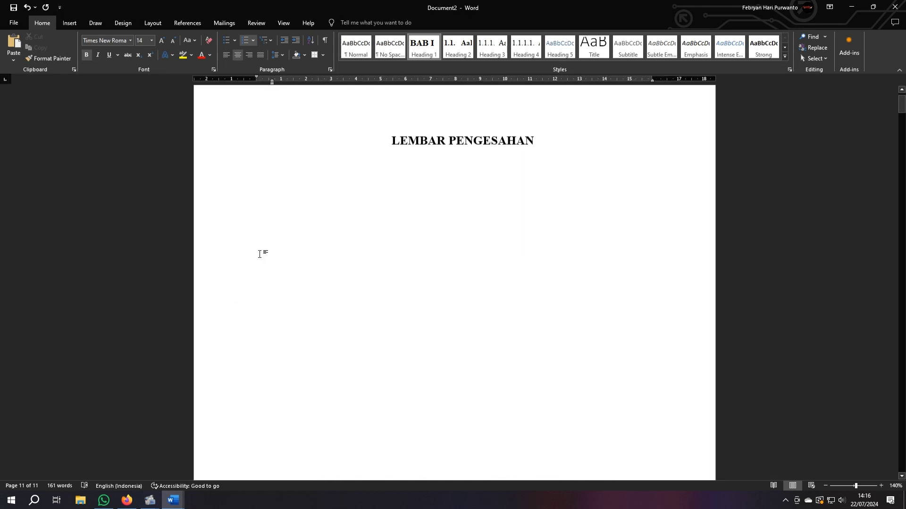
pyautogui.scroll(1, 283, 240)
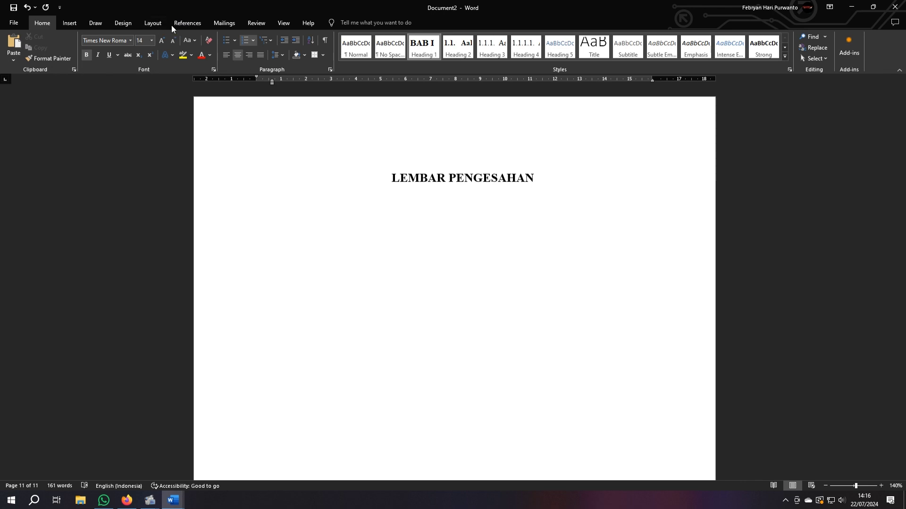
pyautogui.click(155, 25)
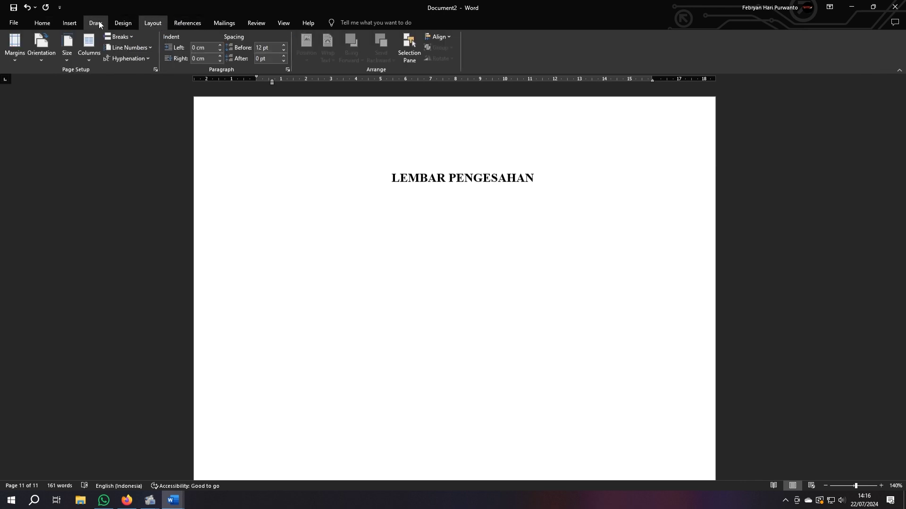
pyautogui.click(280, 23)
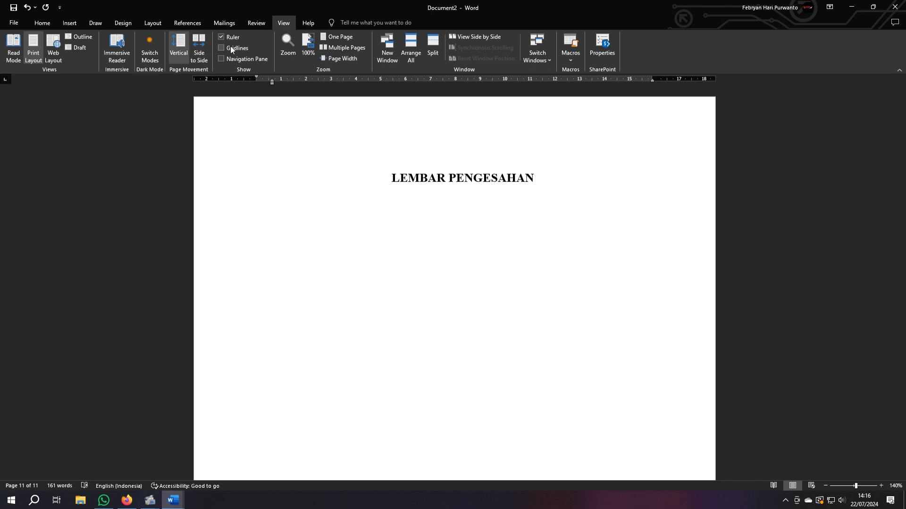
pyautogui.click(220, 59)
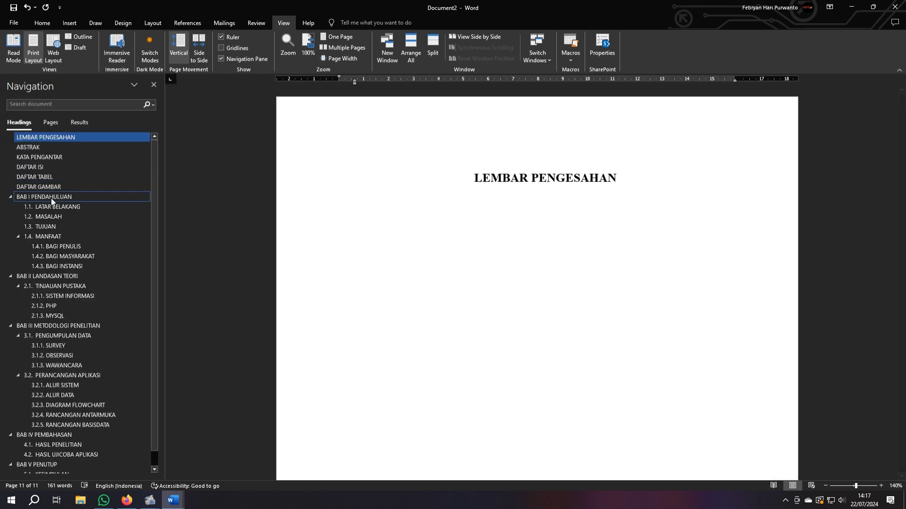
# - Check the heading outline by jumping to front-matter headings, chapters and subheadings such as KATA PENGANTAR, TINJAUAN PUSTAKA and DIAGRAM FLOWCHART
pyautogui.scroll(-1, 53, 193)
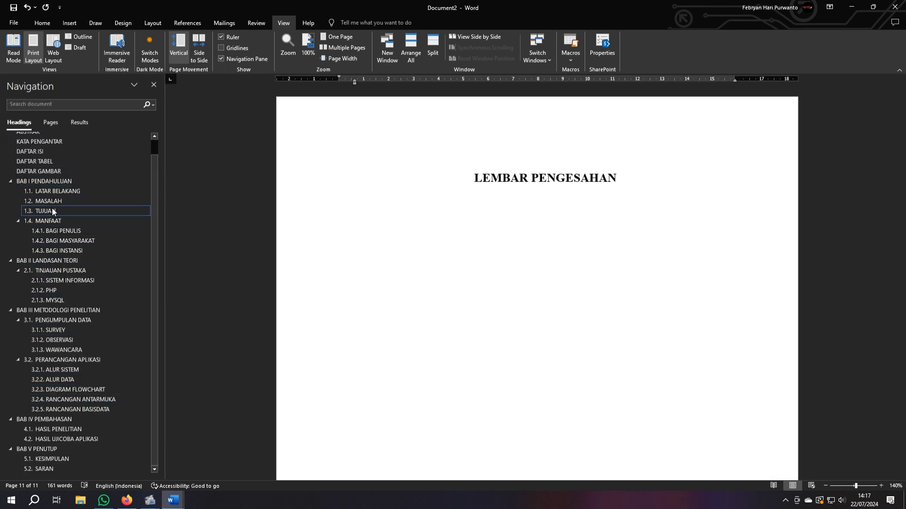
pyautogui.scroll(1, 50, 420)
pyautogui.click(34, 158)
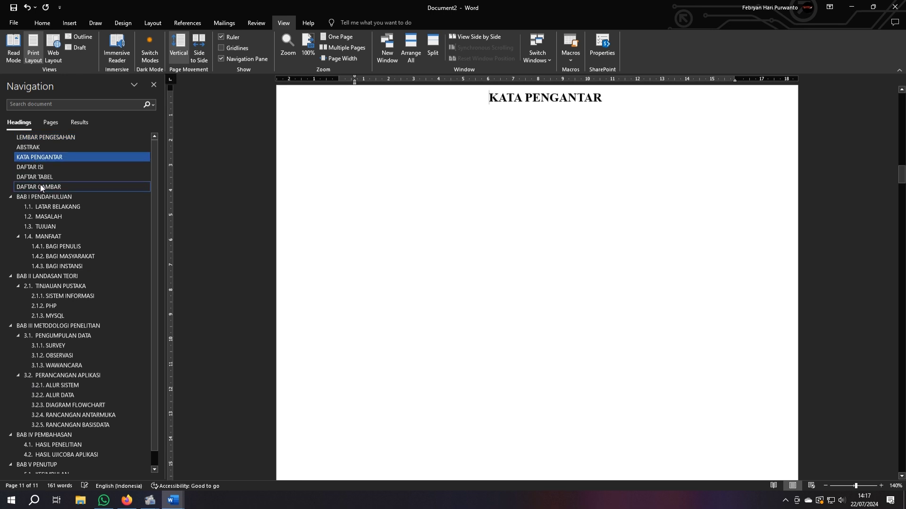
pyautogui.click(41, 185)
pyautogui.click(45, 245)
pyautogui.click(55, 285)
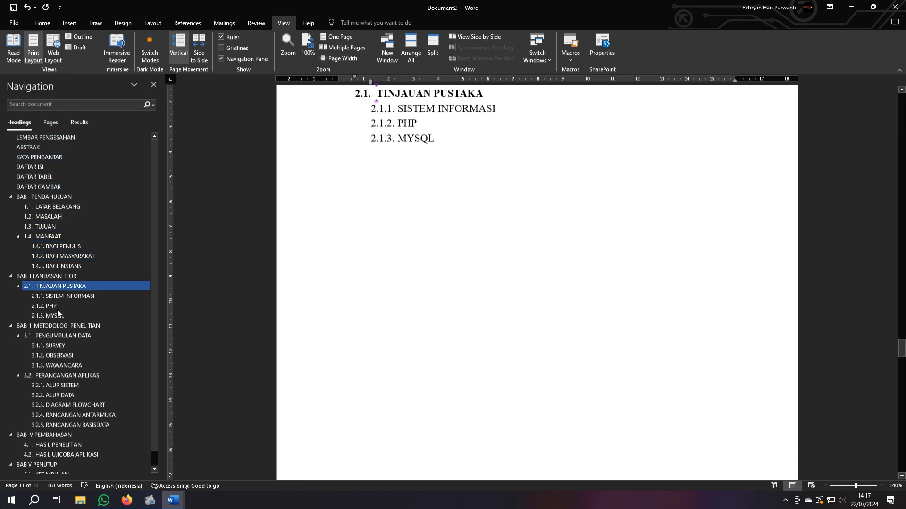
pyautogui.click(57, 326)
pyautogui.click(57, 365)
pyautogui.click(56, 406)
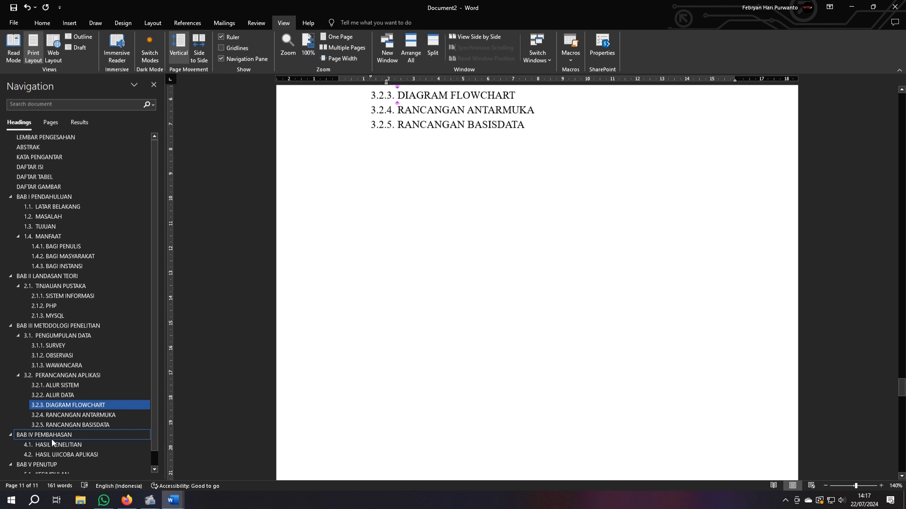
pyautogui.click(33, 147)
pyautogui.click(35, 169)
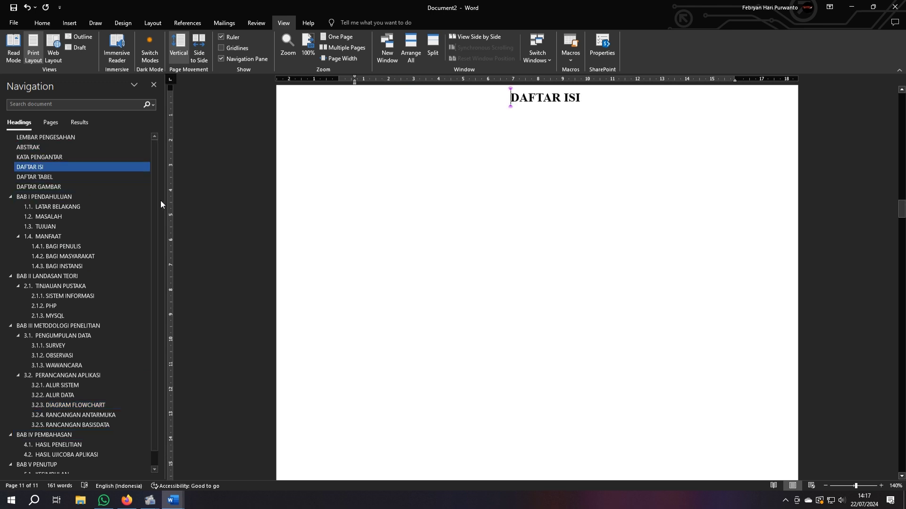
pyautogui.click(58, 138)
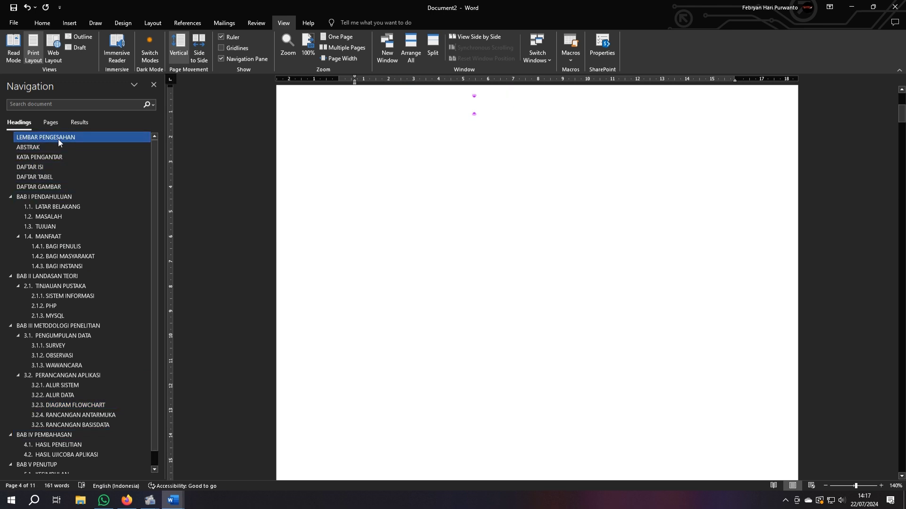
# - Add two new lines below the DAFTAR ISI heading and insert the Automatic Table 1 table of contents there
pyautogui.click(38, 168)
pyautogui.click(635, 97)
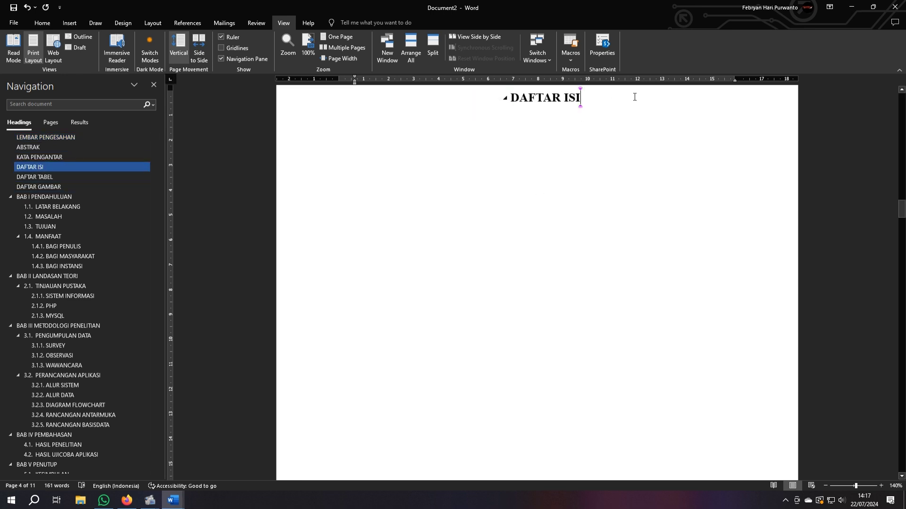
pyautogui.press('Return')
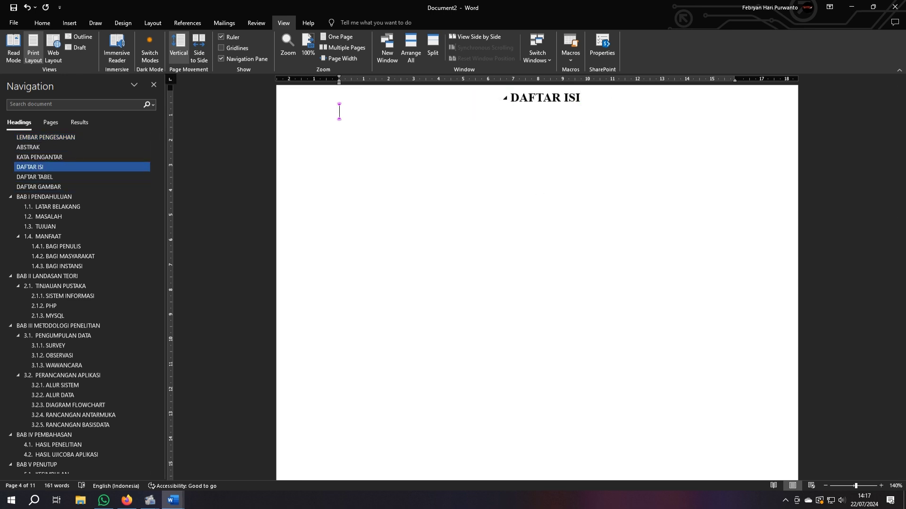
pyautogui.press('Return')
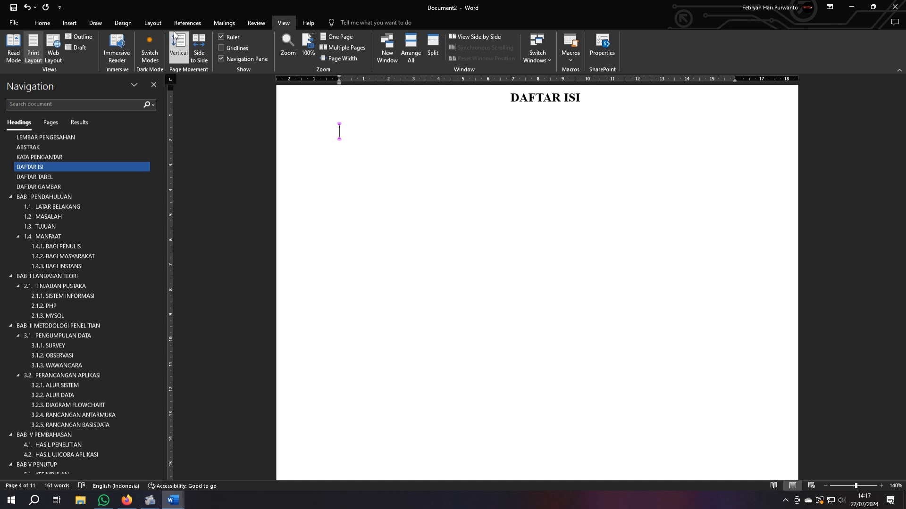
pyautogui.click(188, 24)
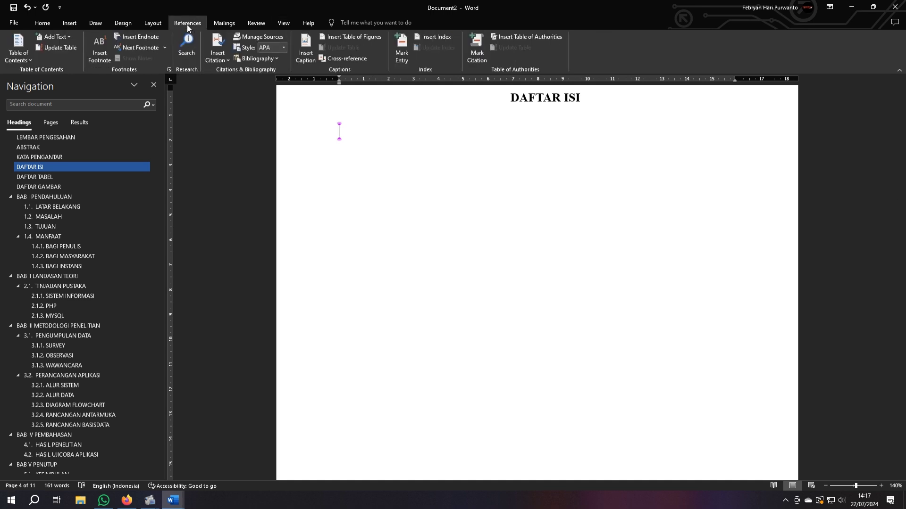
pyautogui.click(23, 59)
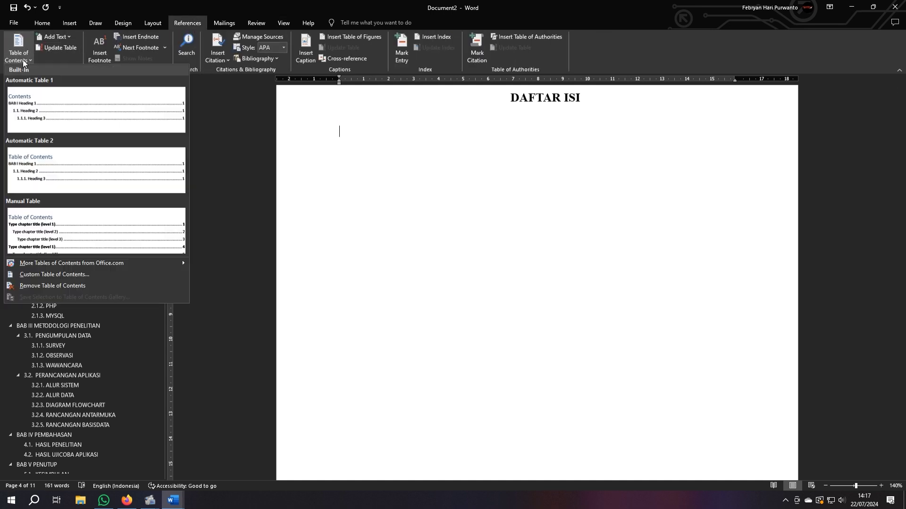
pyautogui.click(65, 121)
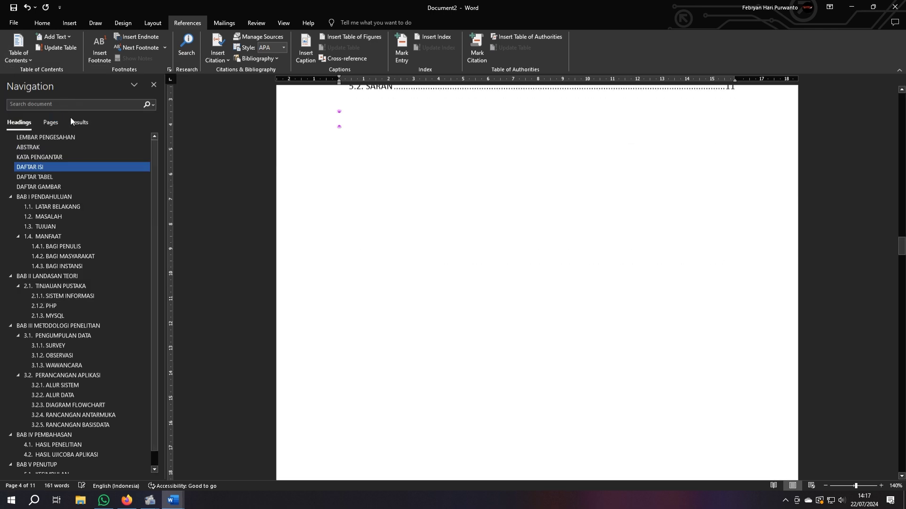
# - Delete the 'Contents' title text above the table of contents on the DAFTAR ISI page, leaving its entries intact
pyautogui.scroll(15, 424, 235)
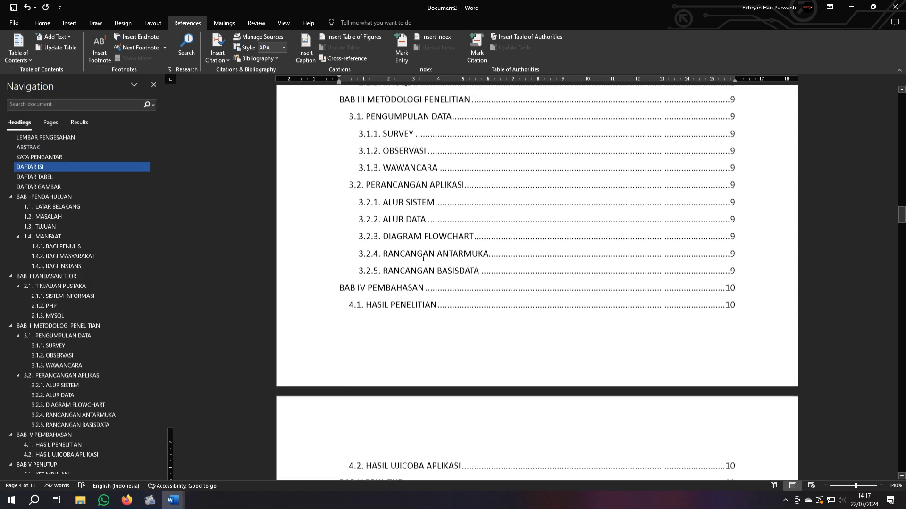
pyautogui.scroll(3, 423, 257)
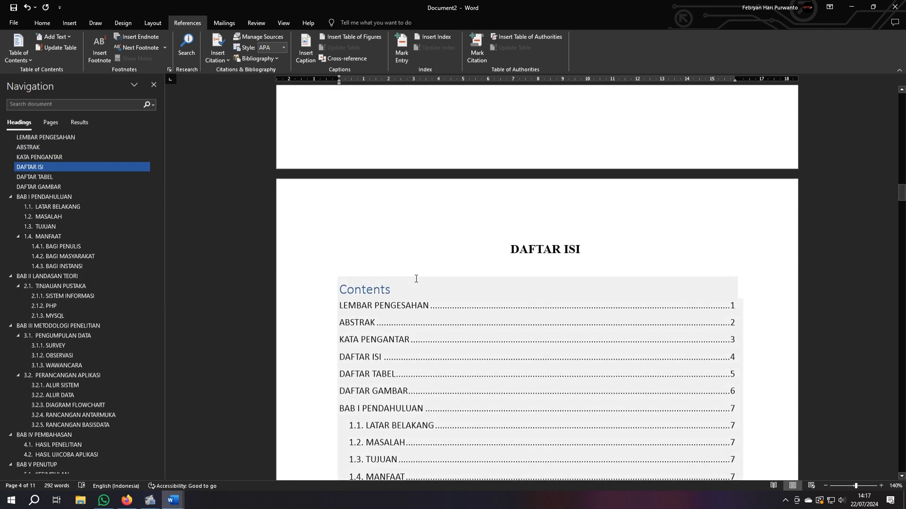
pyautogui.click(394, 283)
pyautogui.press('BackSpace')
pyautogui.press('BackSpace')
pyautogui.press('BackSpace')
pyautogui.press('BackSpace')
pyautogui.press('BackSpace')
pyautogui.press('BackSpace')
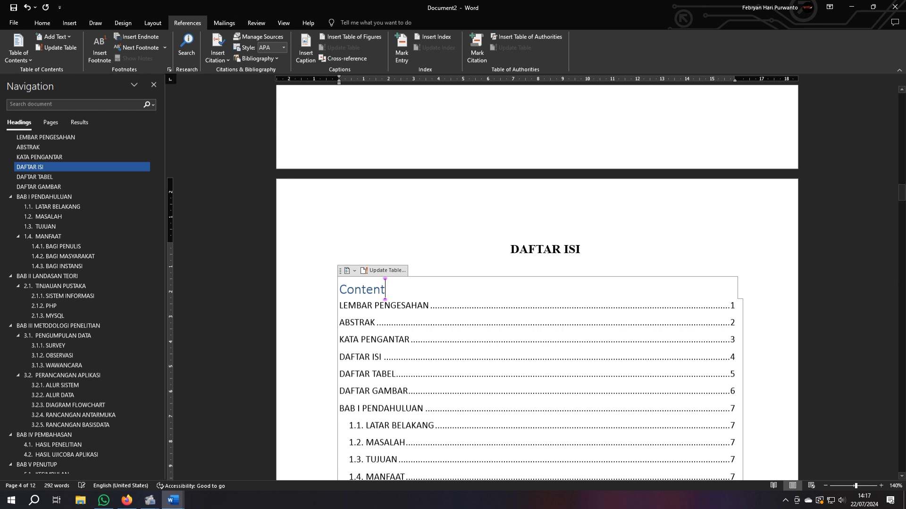
pyautogui.press('BackSpace')
pyautogui.press('BackSpace')
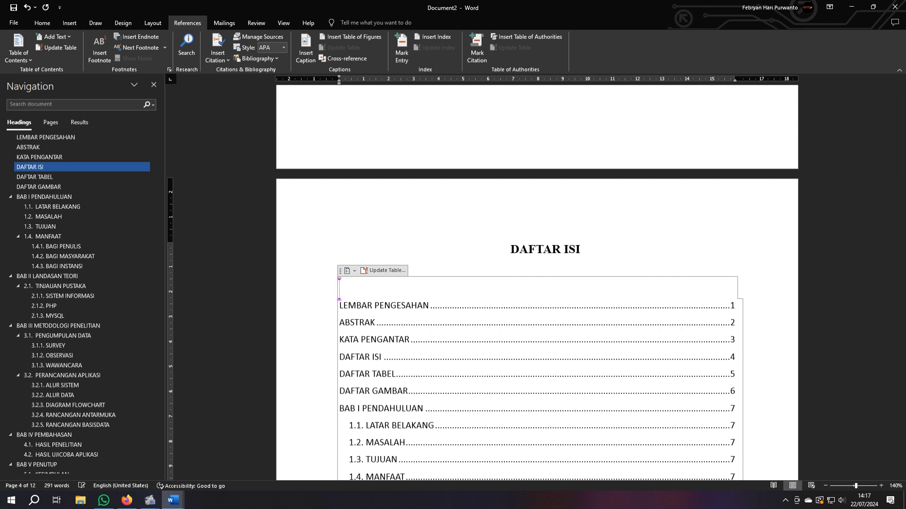
pyautogui.press('Delete')
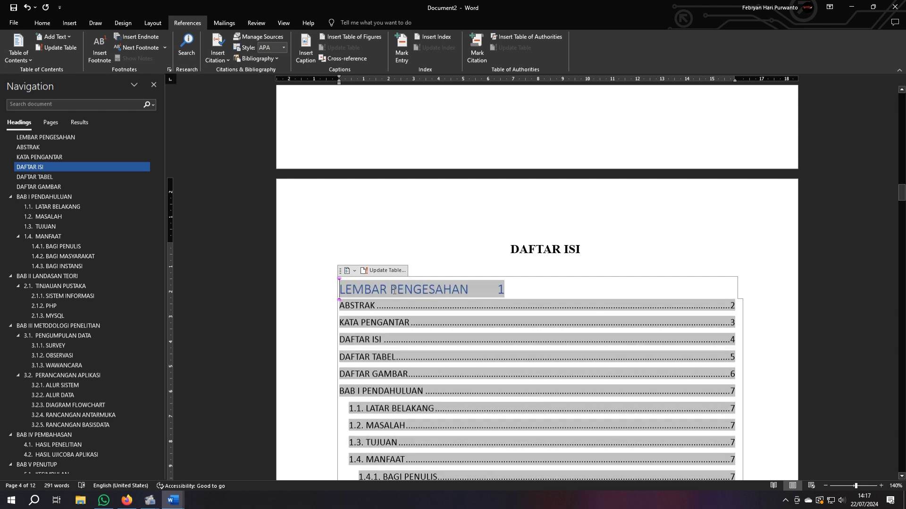
pyautogui.hotkey('ctrl', 'z')
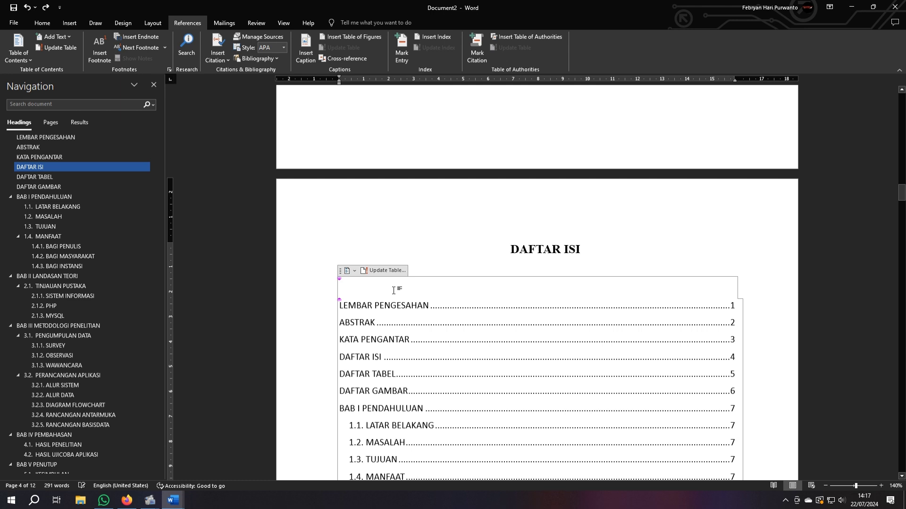
pyautogui.click(508, 254)
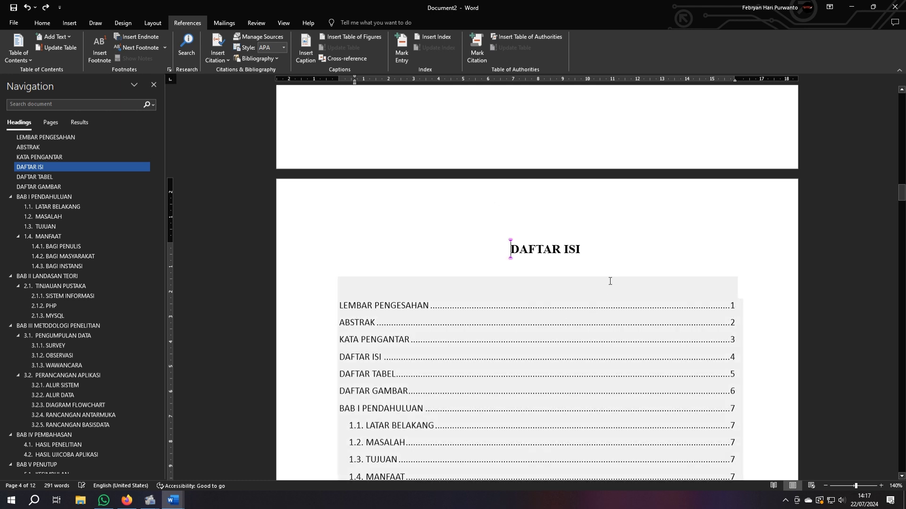
pyautogui.click(621, 273)
# - Review the table of contents entries and their page numbers from LEMBAR PENGESAHAN to 5.2. SARAN
pyautogui.scroll(-2, 634, 270)
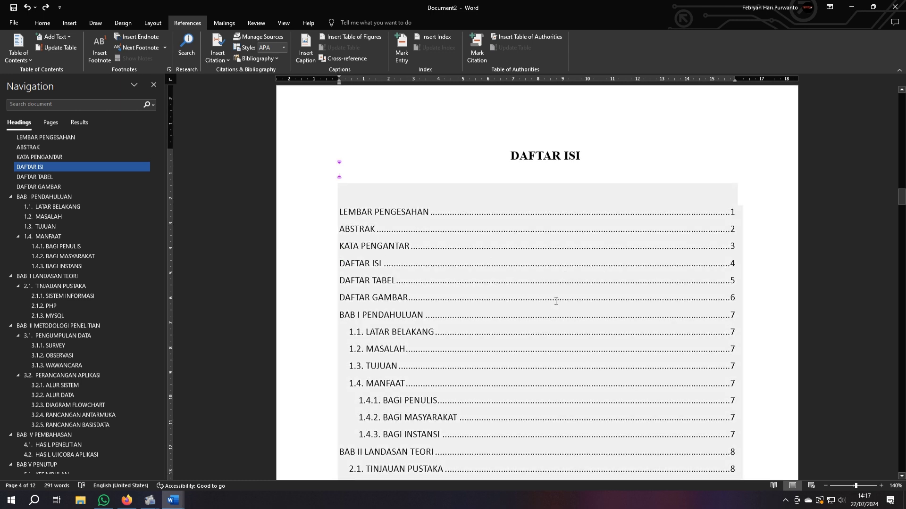
pyautogui.scroll(-3, 556, 301)
pyautogui.scroll(3, 549, 301)
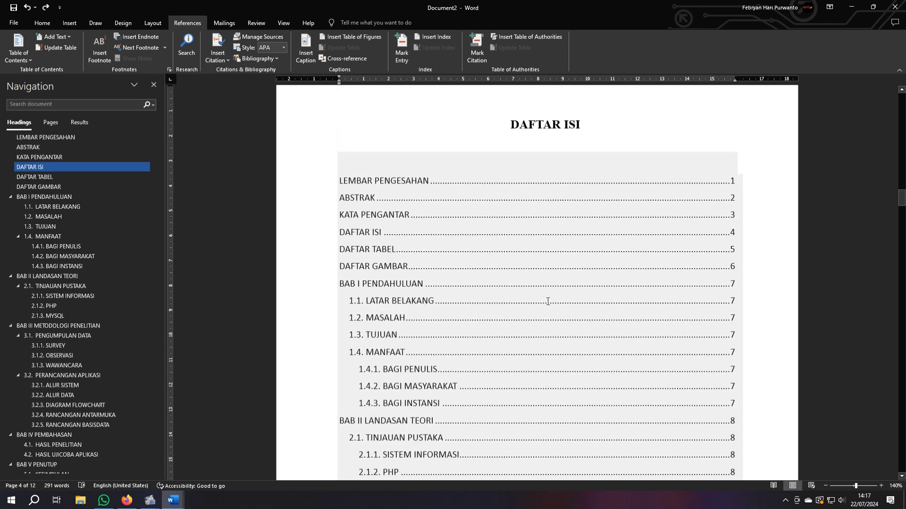
pyautogui.scroll(-15, 548, 301)
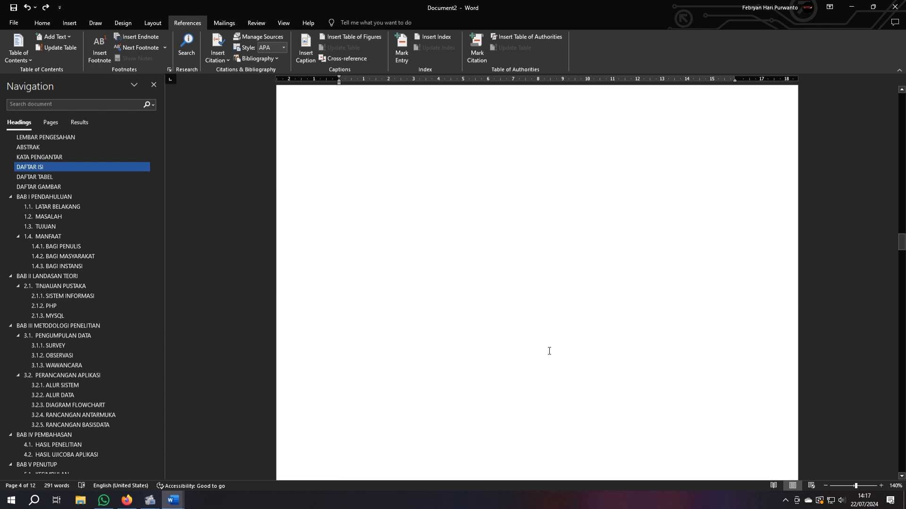
pyautogui.scroll(10, 566, 326)
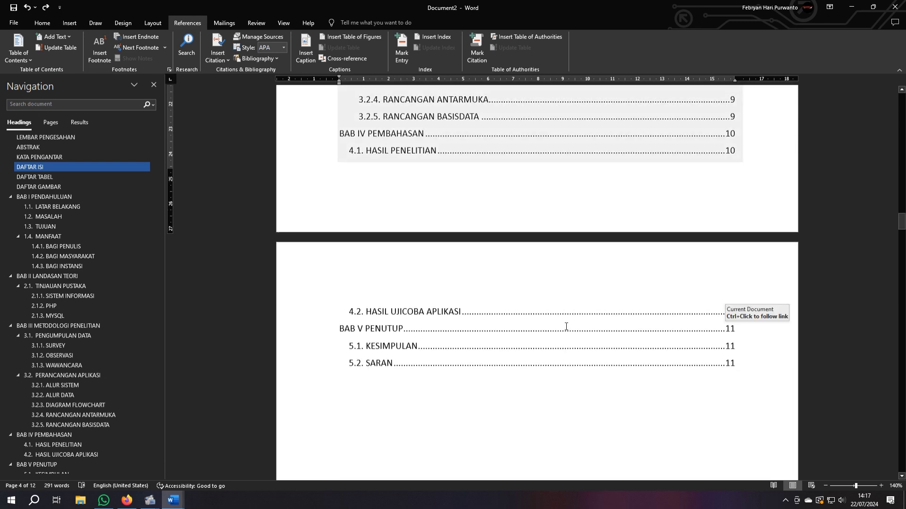
pyautogui.scroll(1, 567, 325)
pyautogui.click(567, 325)
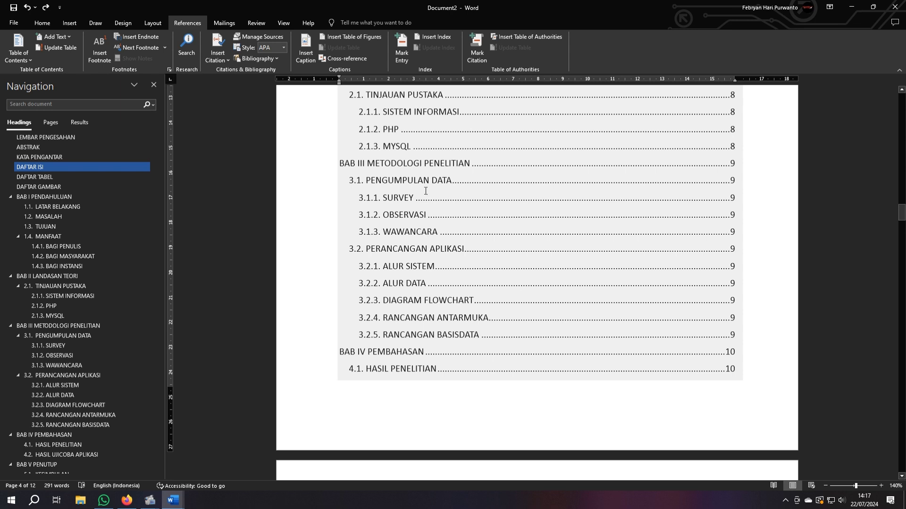
# - Test the table of contents links to 3.1.2. OBSERVASI and 1.2. MASALAH, returning to DAFTAR ISI in between
pyautogui.keyDown('ctrl'); pyautogui.click(412, 218); pyautogui.keyUp('ctrl')
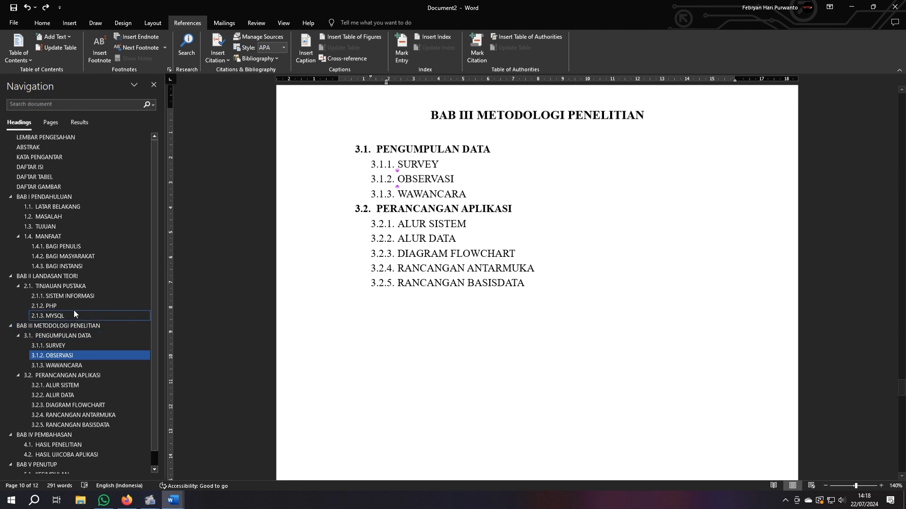
pyautogui.click(38, 168)
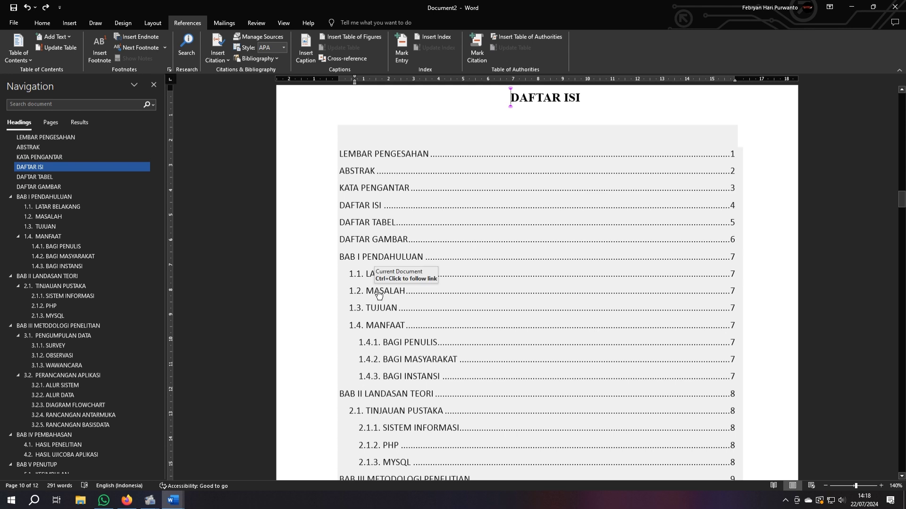
pyautogui.scroll(-3, 371, 291)
pyautogui.keyDown('ctrl'); pyautogui.click(375, 209); pyautogui.keyUp('ctrl')
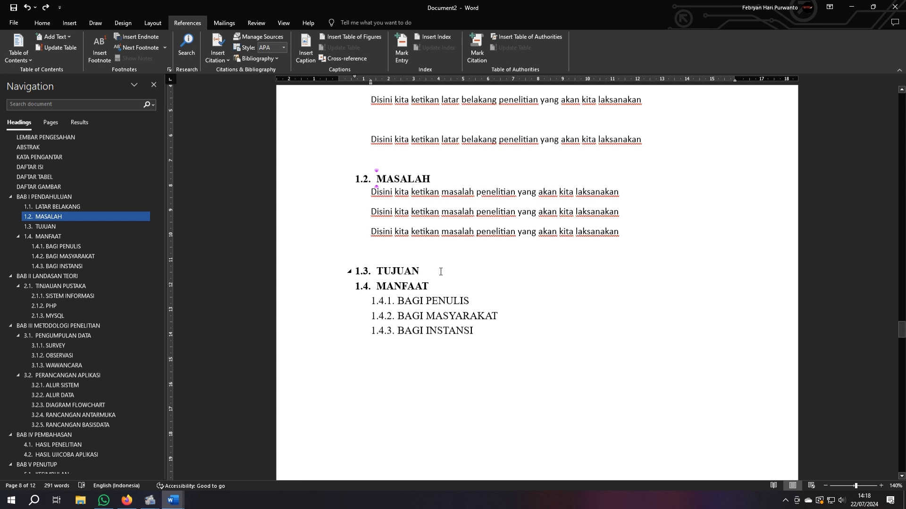
# - Add several empty lines below the 5.2. SARAN heading on the BAB V PENUTUP page
pyautogui.scroll(-3, 440, 277)
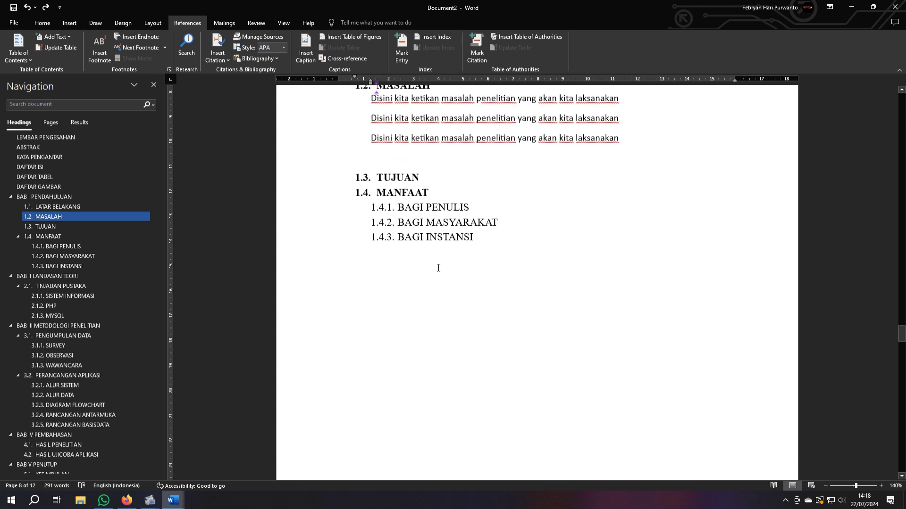
pyautogui.scroll(-15, 466, 161)
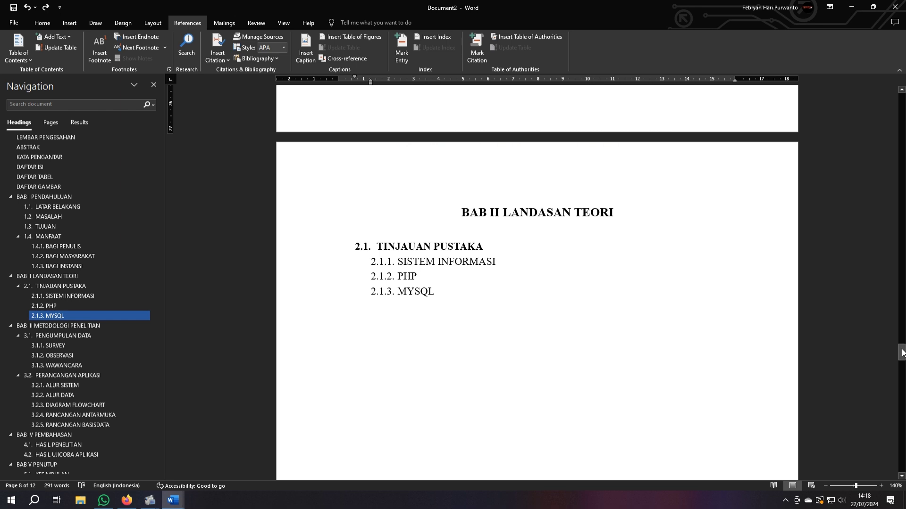
pyautogui.moveTo(901, 351); pyautogui.dragTo(901, 460)
pyautogui.scroll(3, 607, 348)
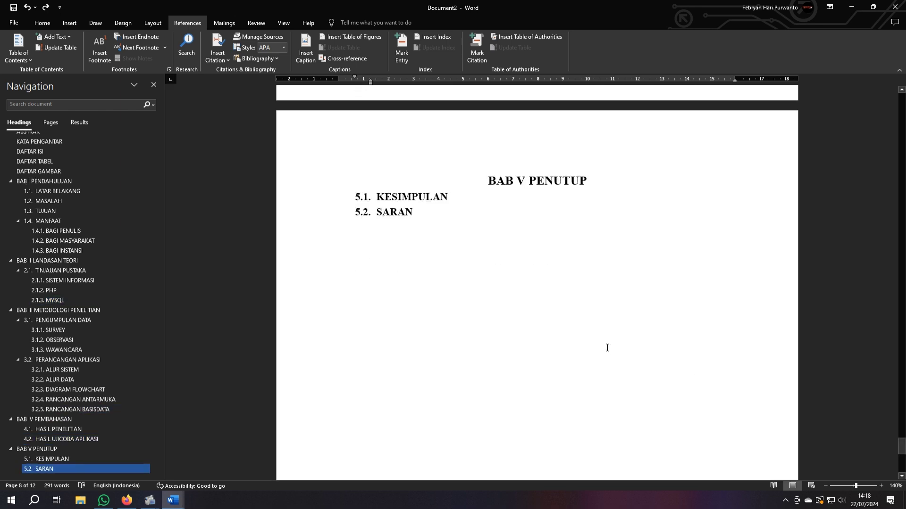
pyautogui.click(500, 328)
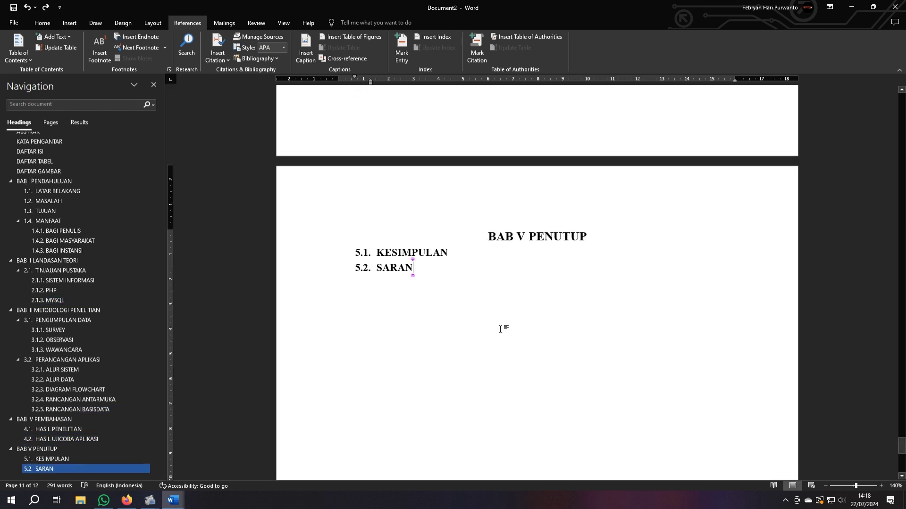
pyautogui.press('Return')
pyautogui.press('Return')
pyautogui.press('Return')
pyautogui.press('Return')
pyautogui.press('Return')
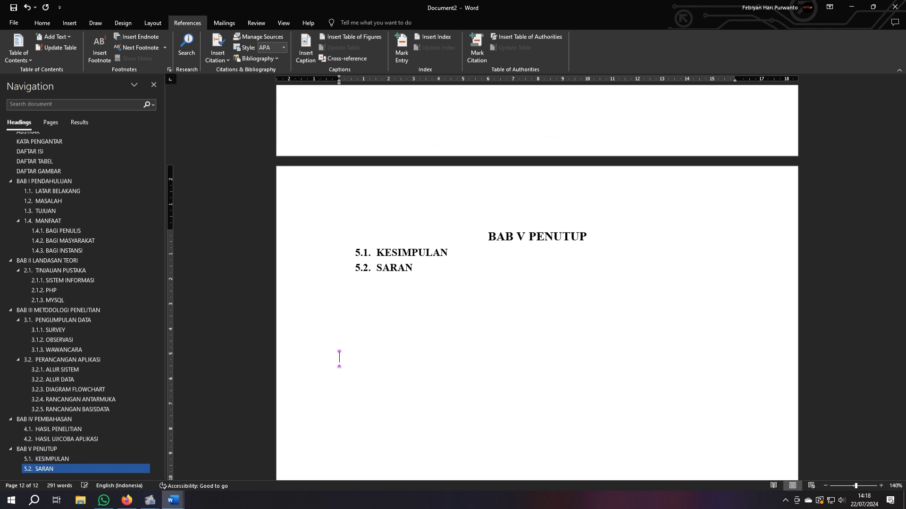
# - Write a row of closing curly braces followed by the closing message 'terima kasih sampai jumpa' in a much larger font size
pyautogui.write('}}}}}}}}}}}}}}}')
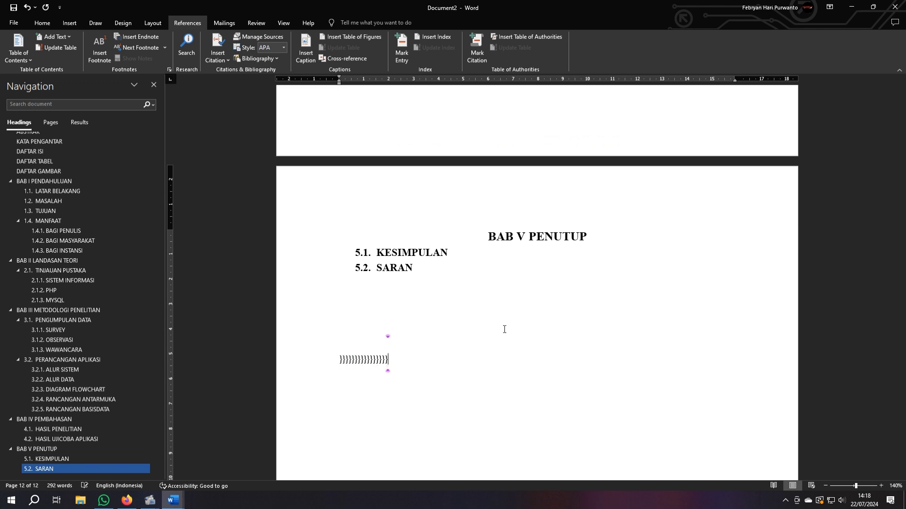
pyautogui.write('terima')
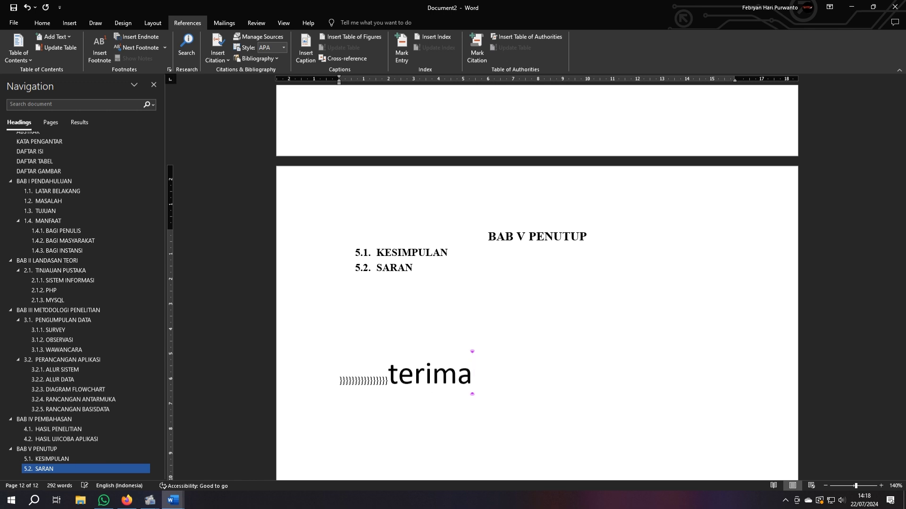
pyautogui.write(' kasih')
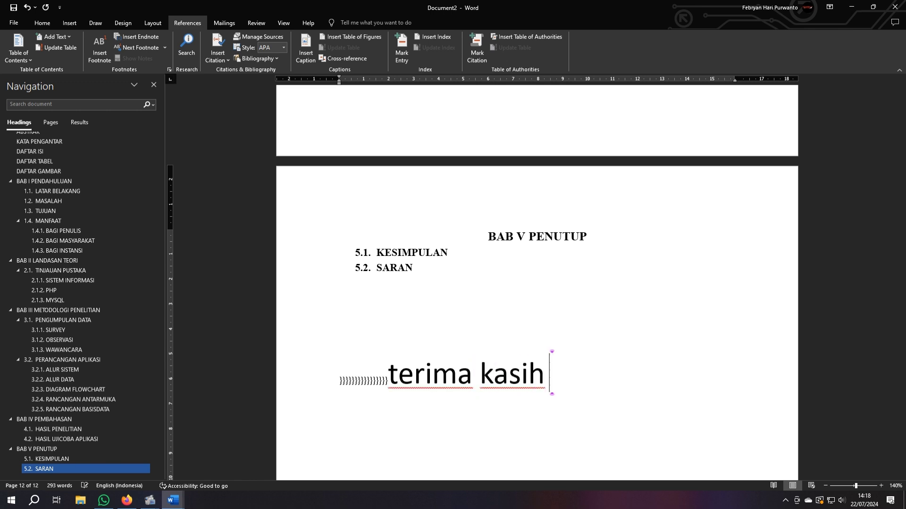
pyautogui.write(' sampai')
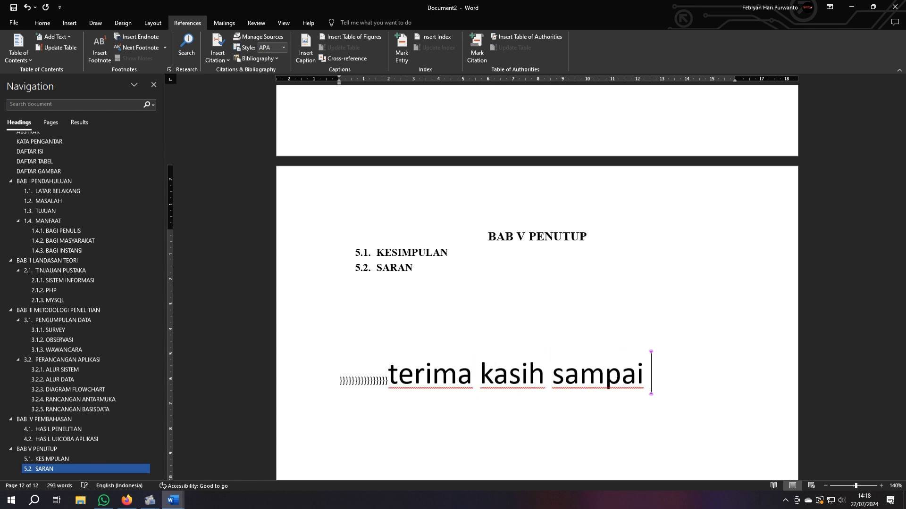
pyautogui.write(' jumpa')
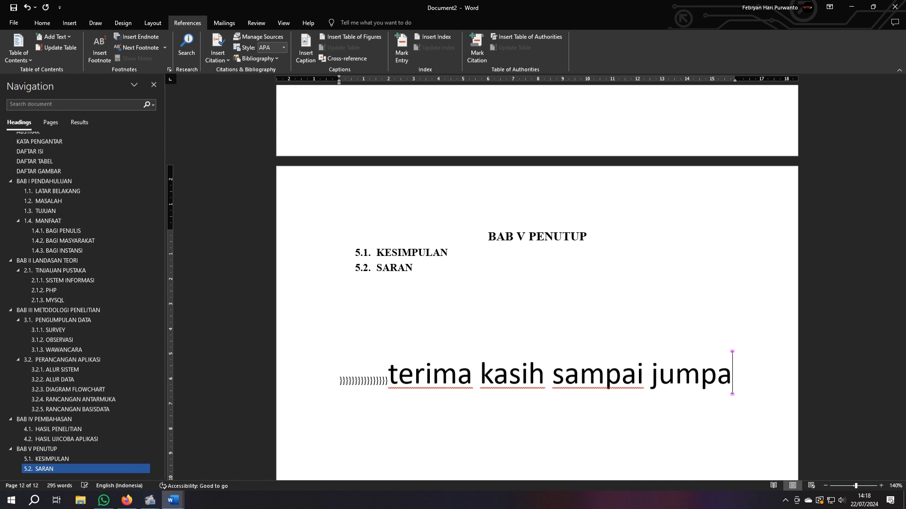